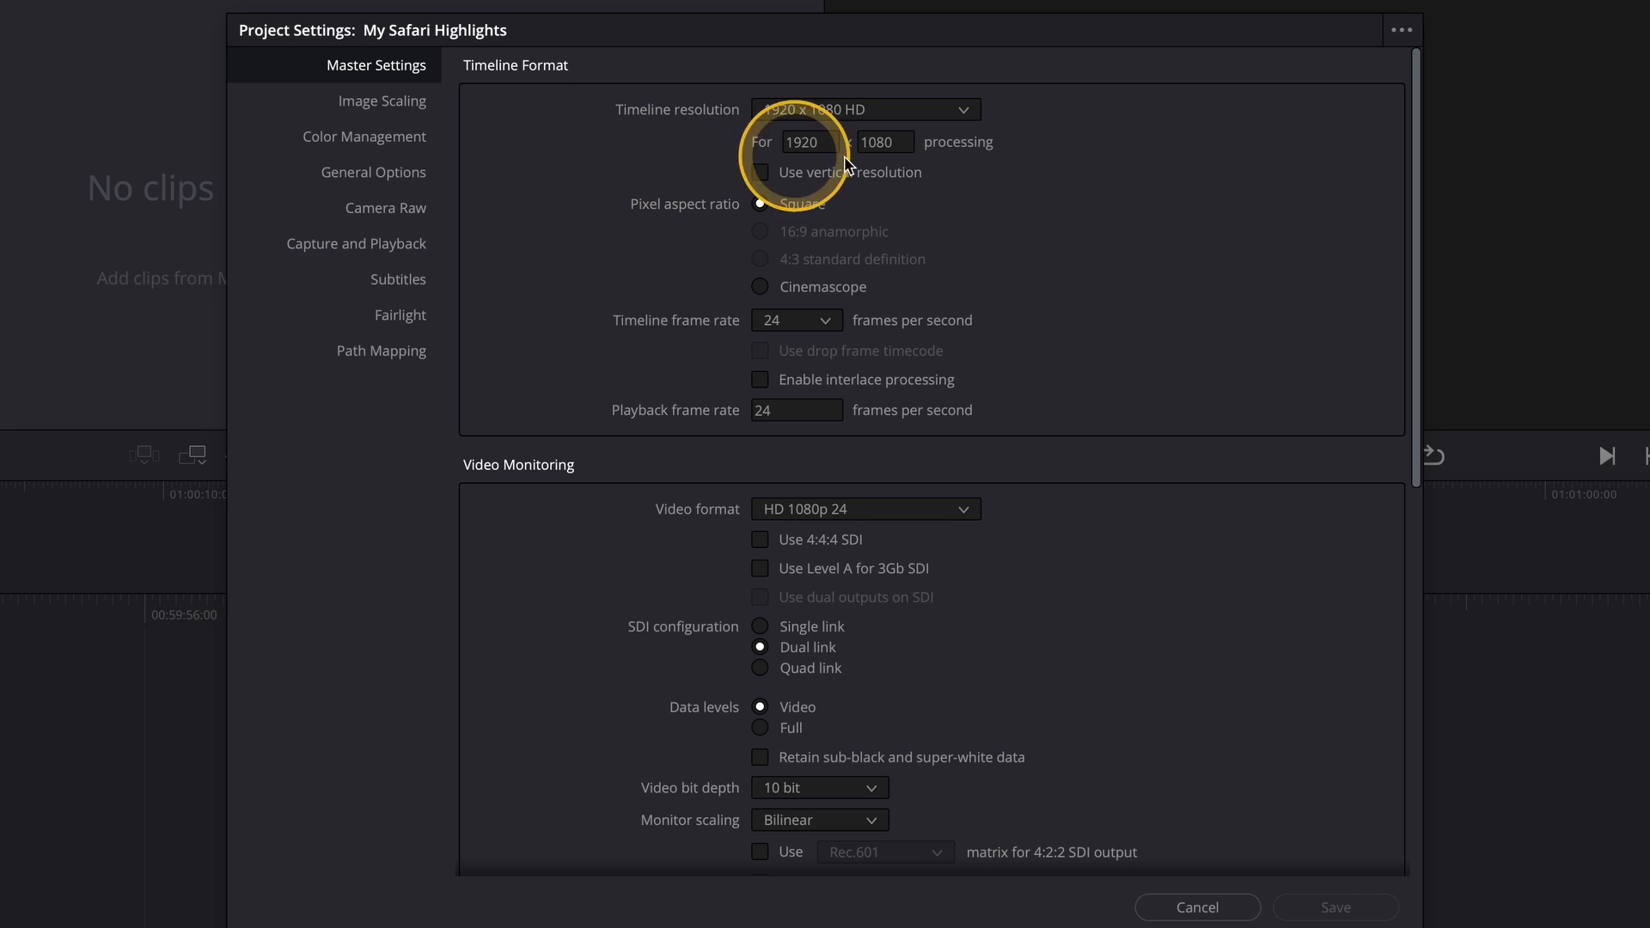
- Set the project's timeline resolution to 3840 x 2160 Ultra HD
{"action": "left_click", "coordinate": [966, 114]}
{"action": "left_click_drag", "start_coordinate": [974, 170], "coordinate": [975, 199]}
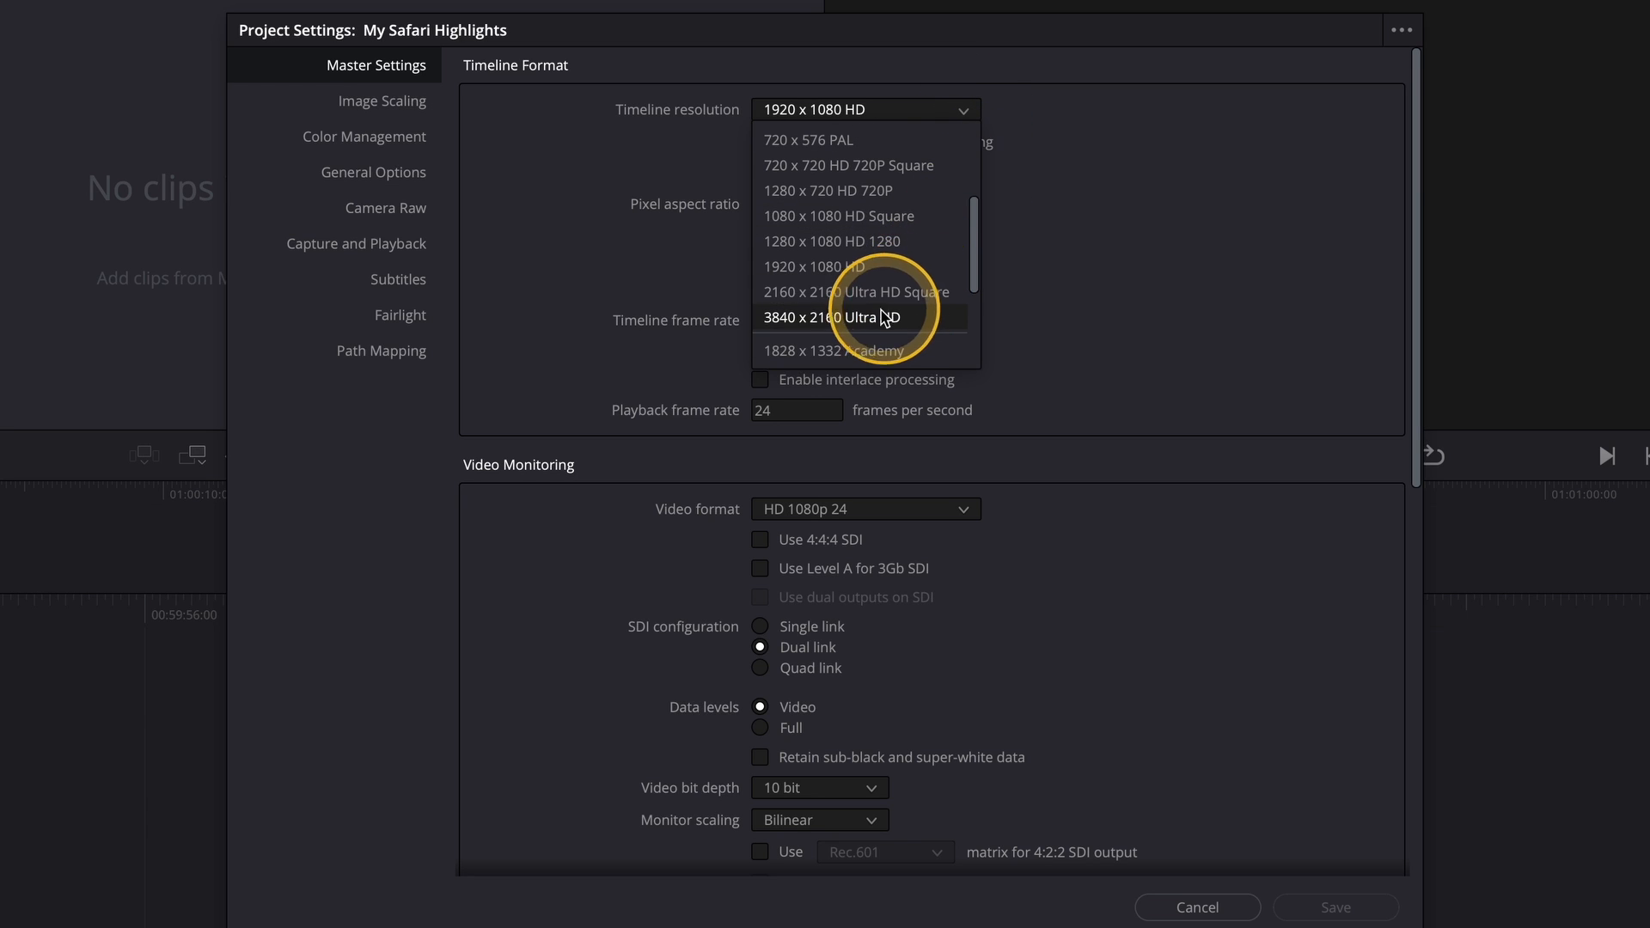
{"action": "left_click", "coordinate": [894, 318]}
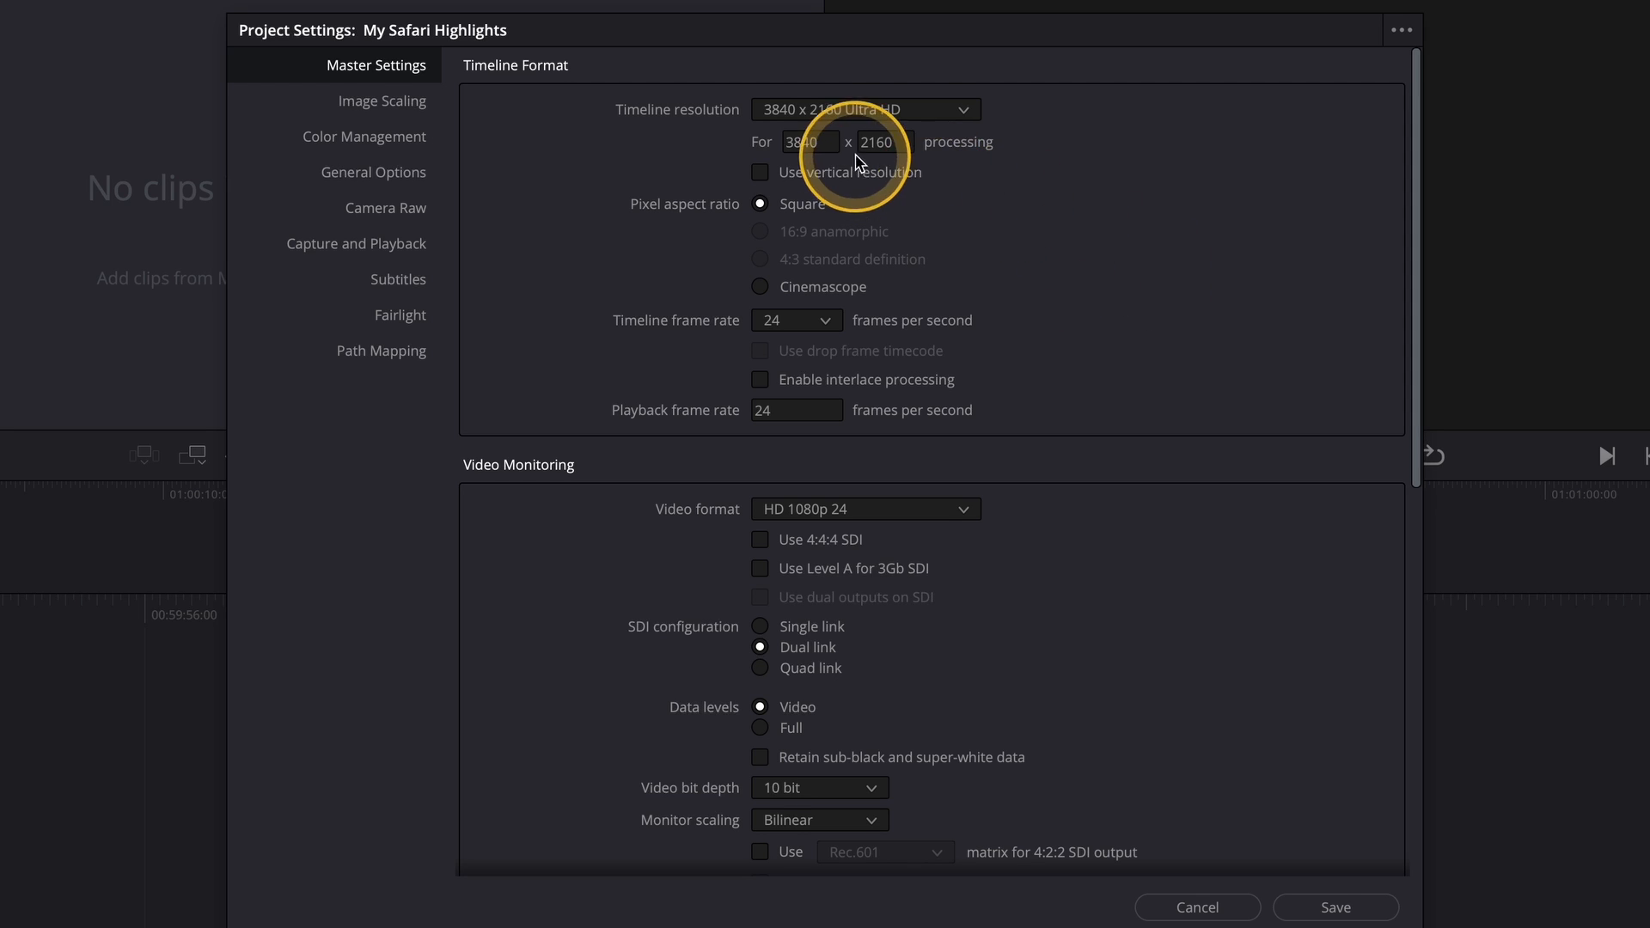
- Try a custom timeline resolution with a width of 1080 and a changed height
{"action": "left_click", "coordinate": [950, 110]}
{"action": "scroll", "coordinate": [978, 186], "scroll_direction": "up", "scroll_amount": 5}
{"action": "left_click", "coordinate": [901, 142]}
{"action": "left_click", "coordinate": [827, 143]}
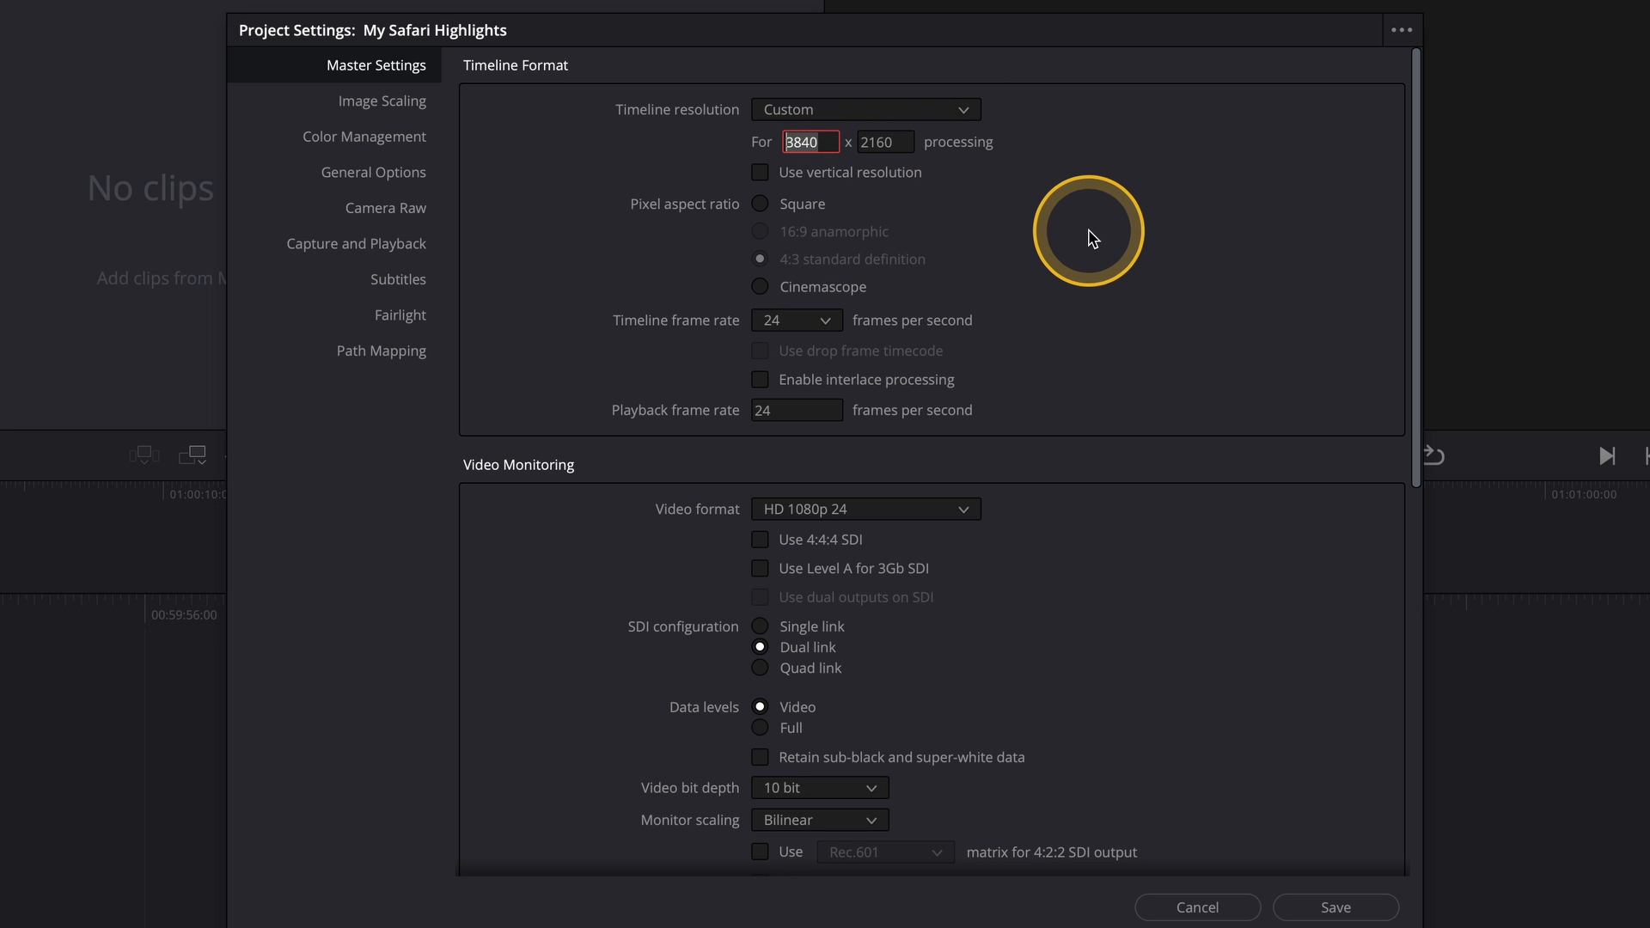
{"action": "type", "text": "1080"}
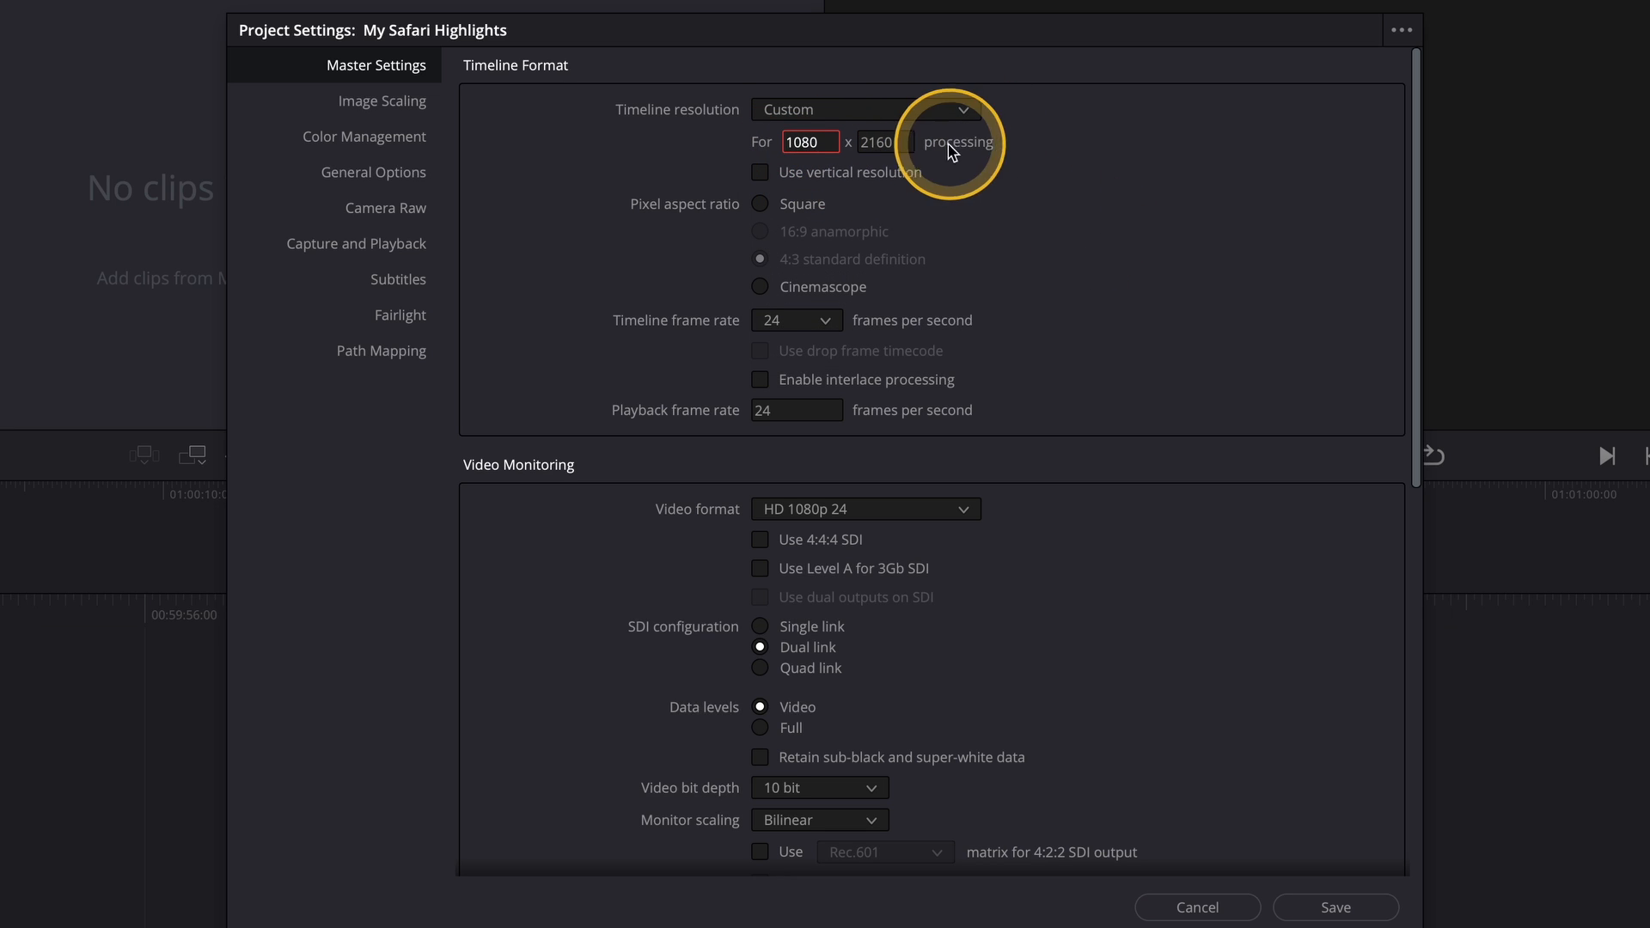
{"action": "left_click", "coordinate": [881, 141]}
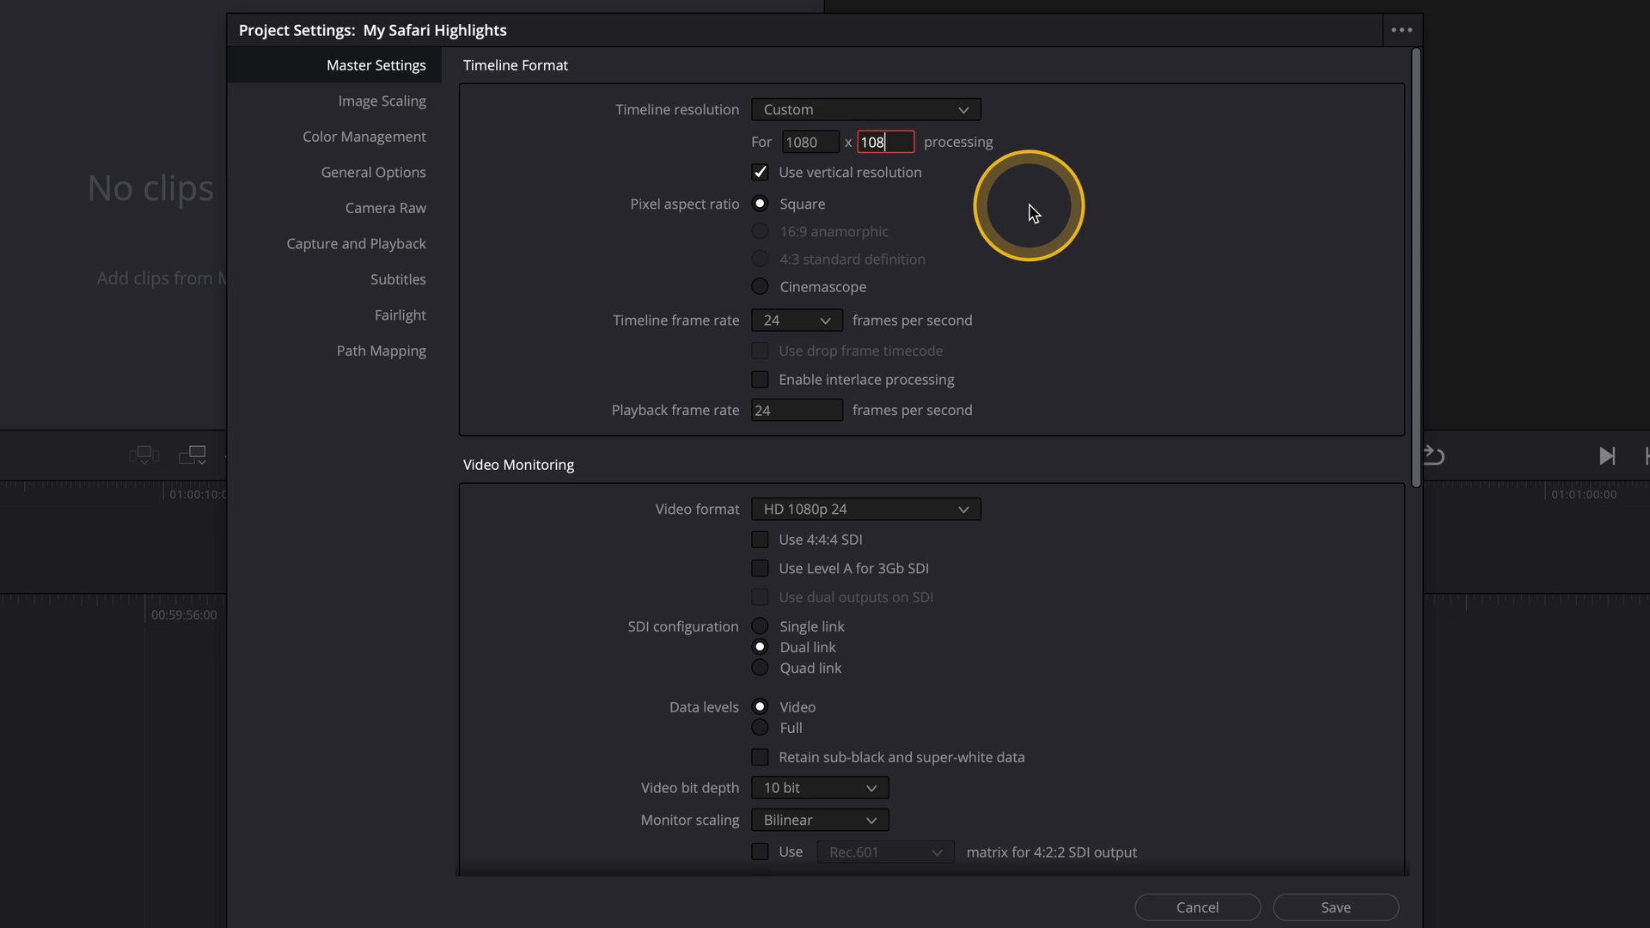
{"action": "left_click", "coordinate": [1033, 214]}
{"action": "left_click", "coordinate": [1211, 266]}
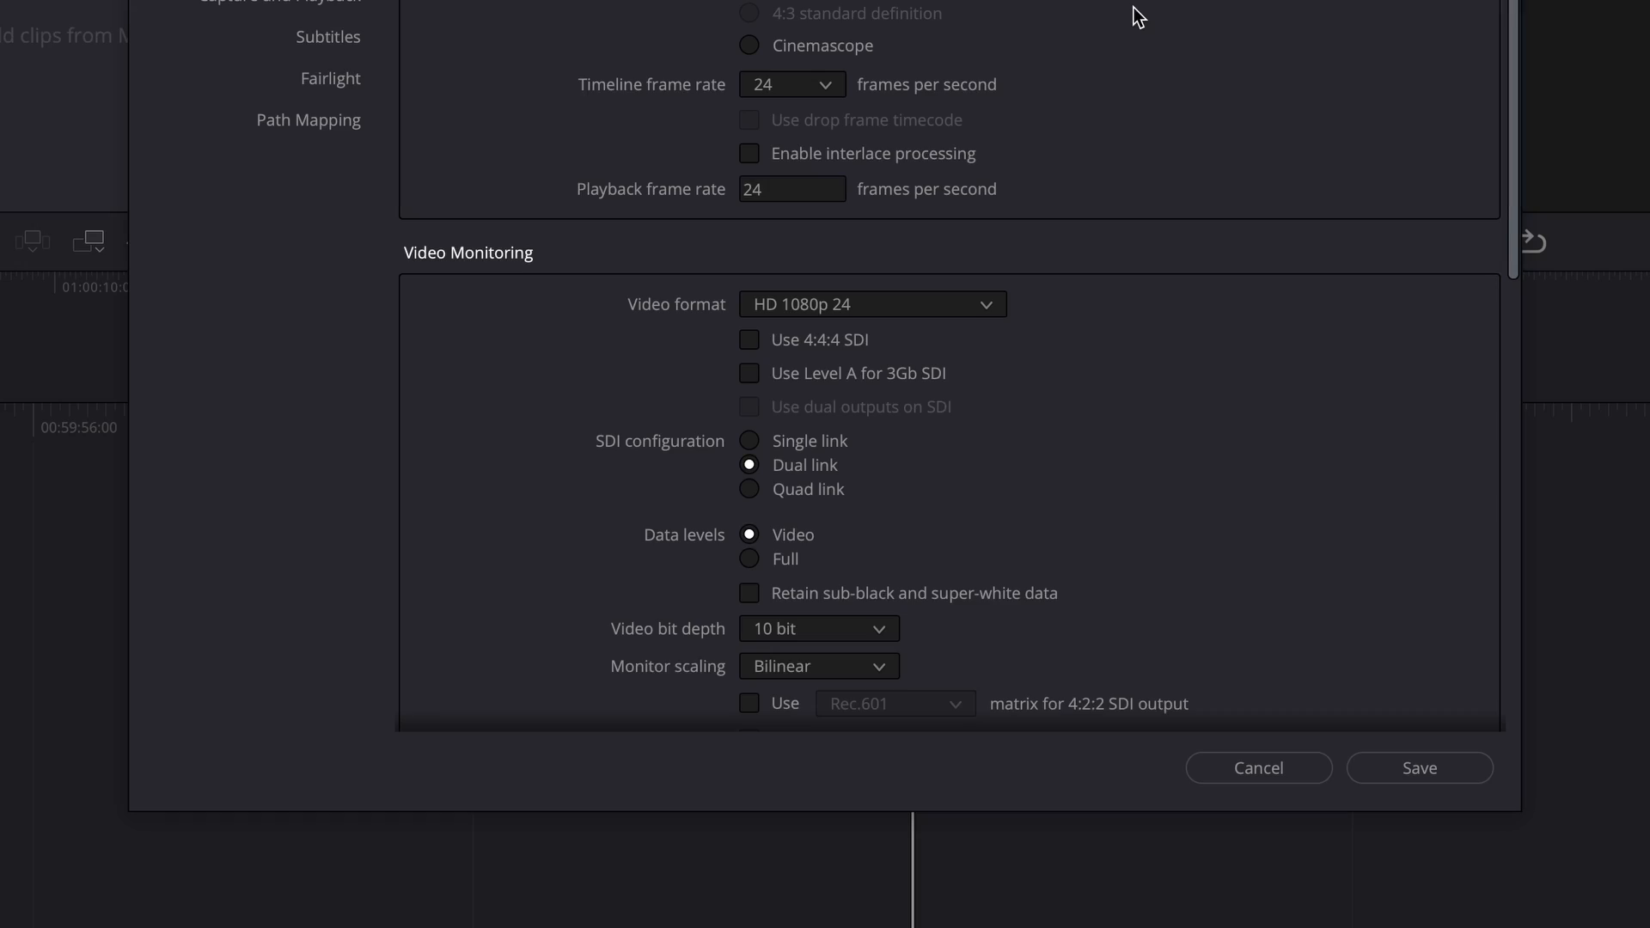
- Set the timeline frame rate to 29.97 frames per second
{"action": "left_click", "coordinate": [829, 87]}
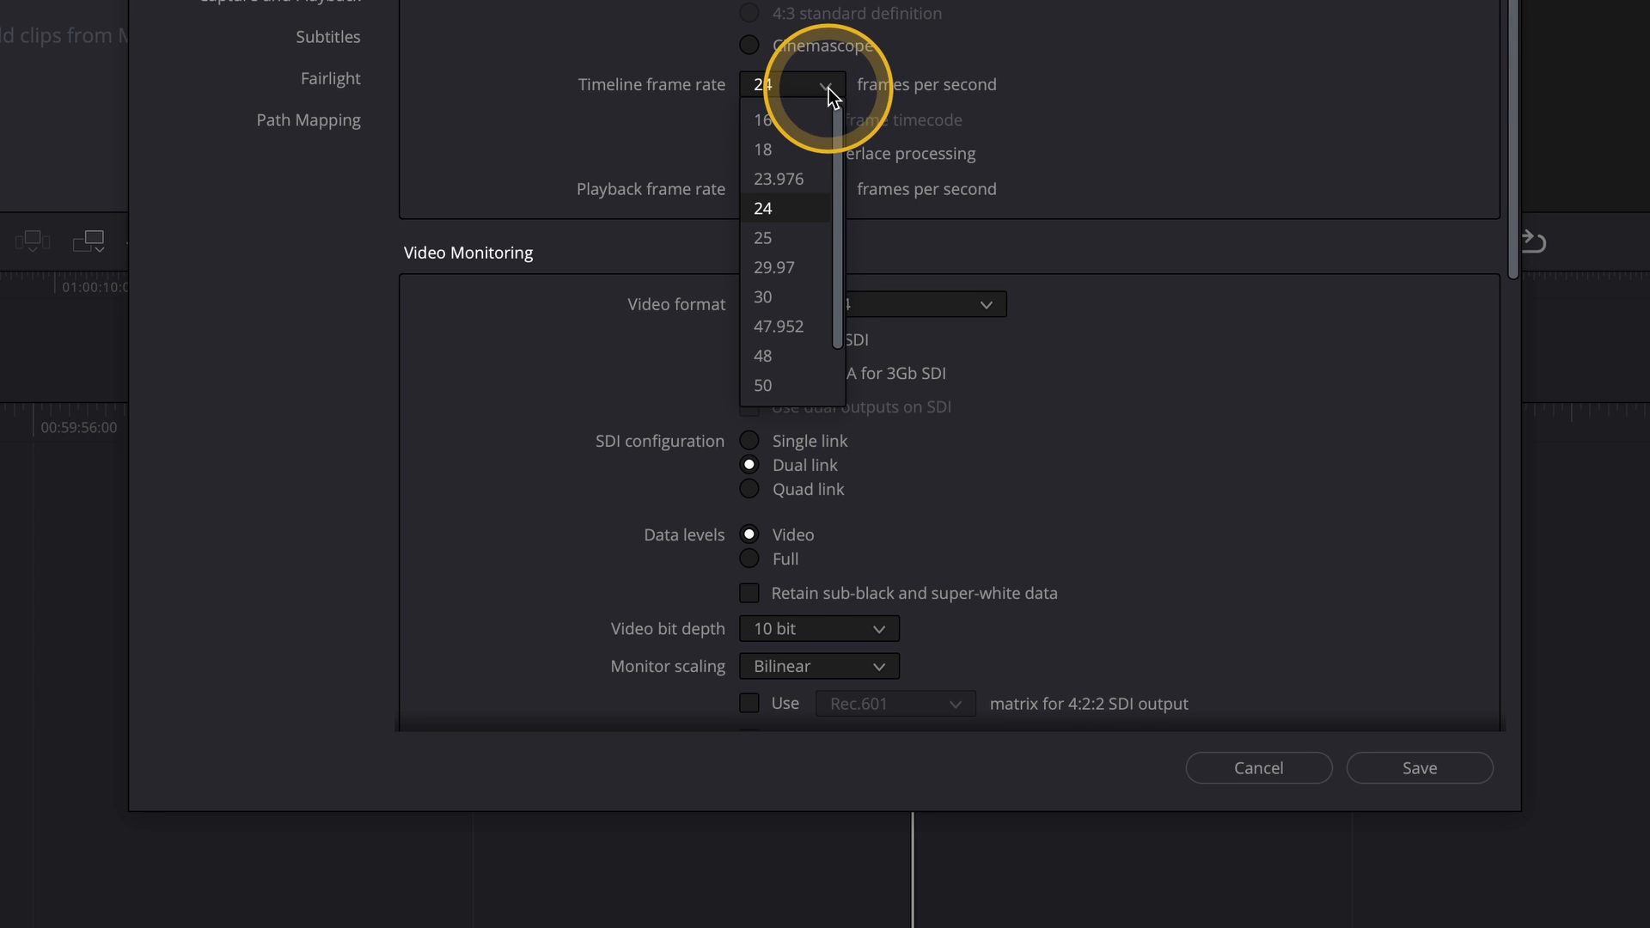
{"action": "left_click", "coordinate": [776, 267]}
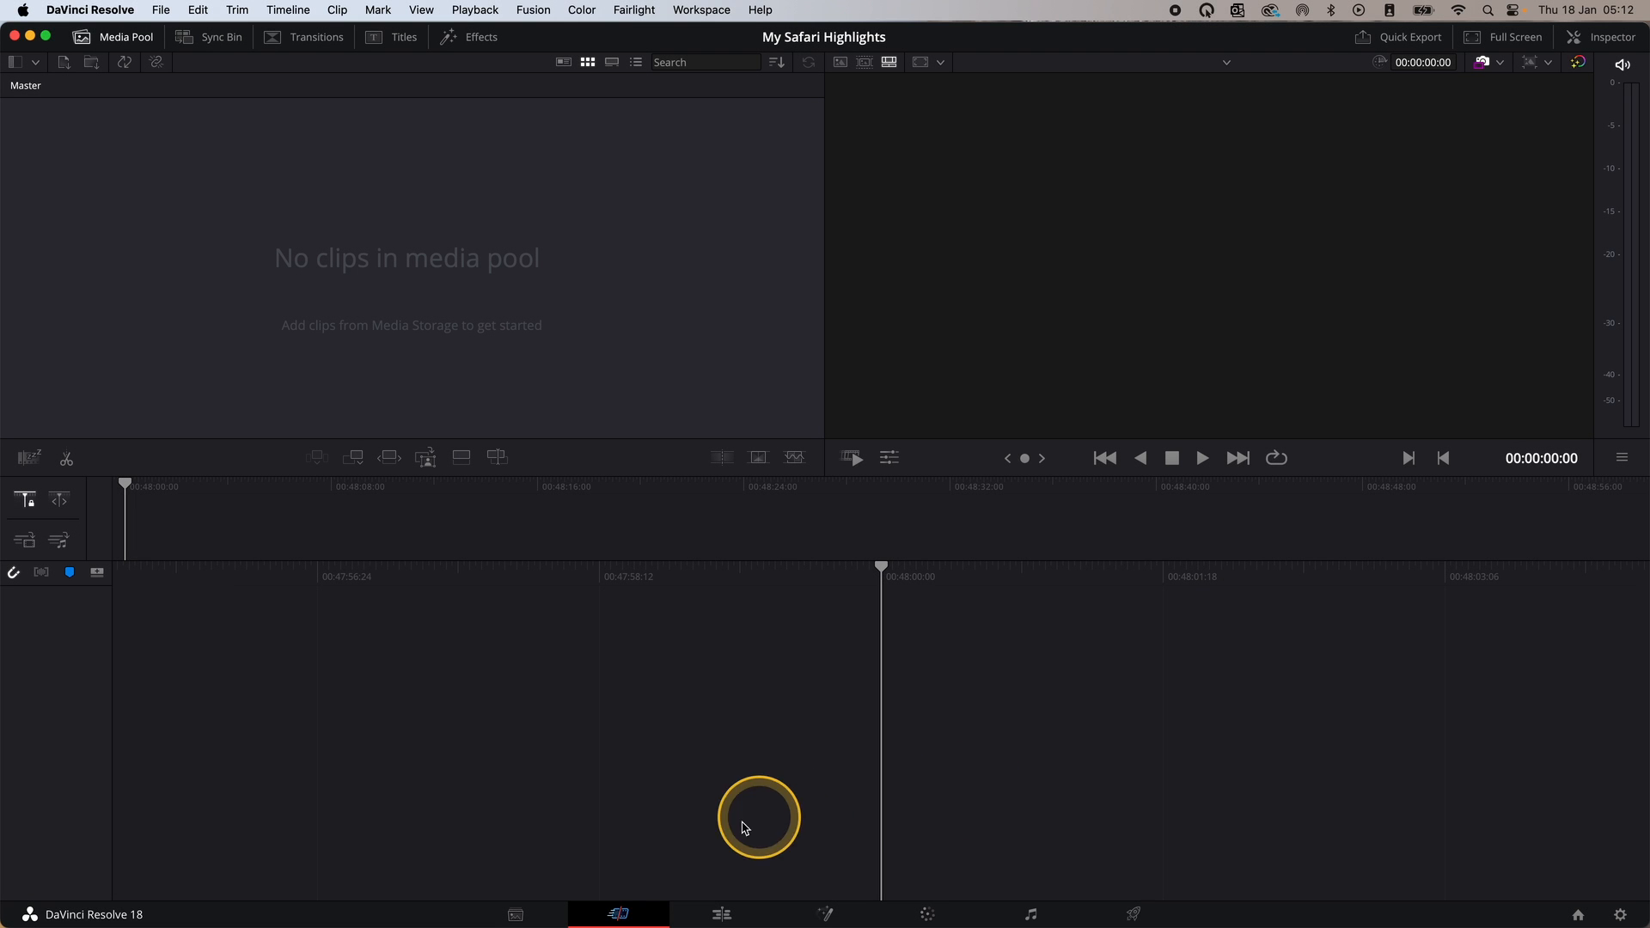
- Go to the Media page and create a new bin inside the Master bin
{"action": "left_click", "coordinate": [516, 915]}
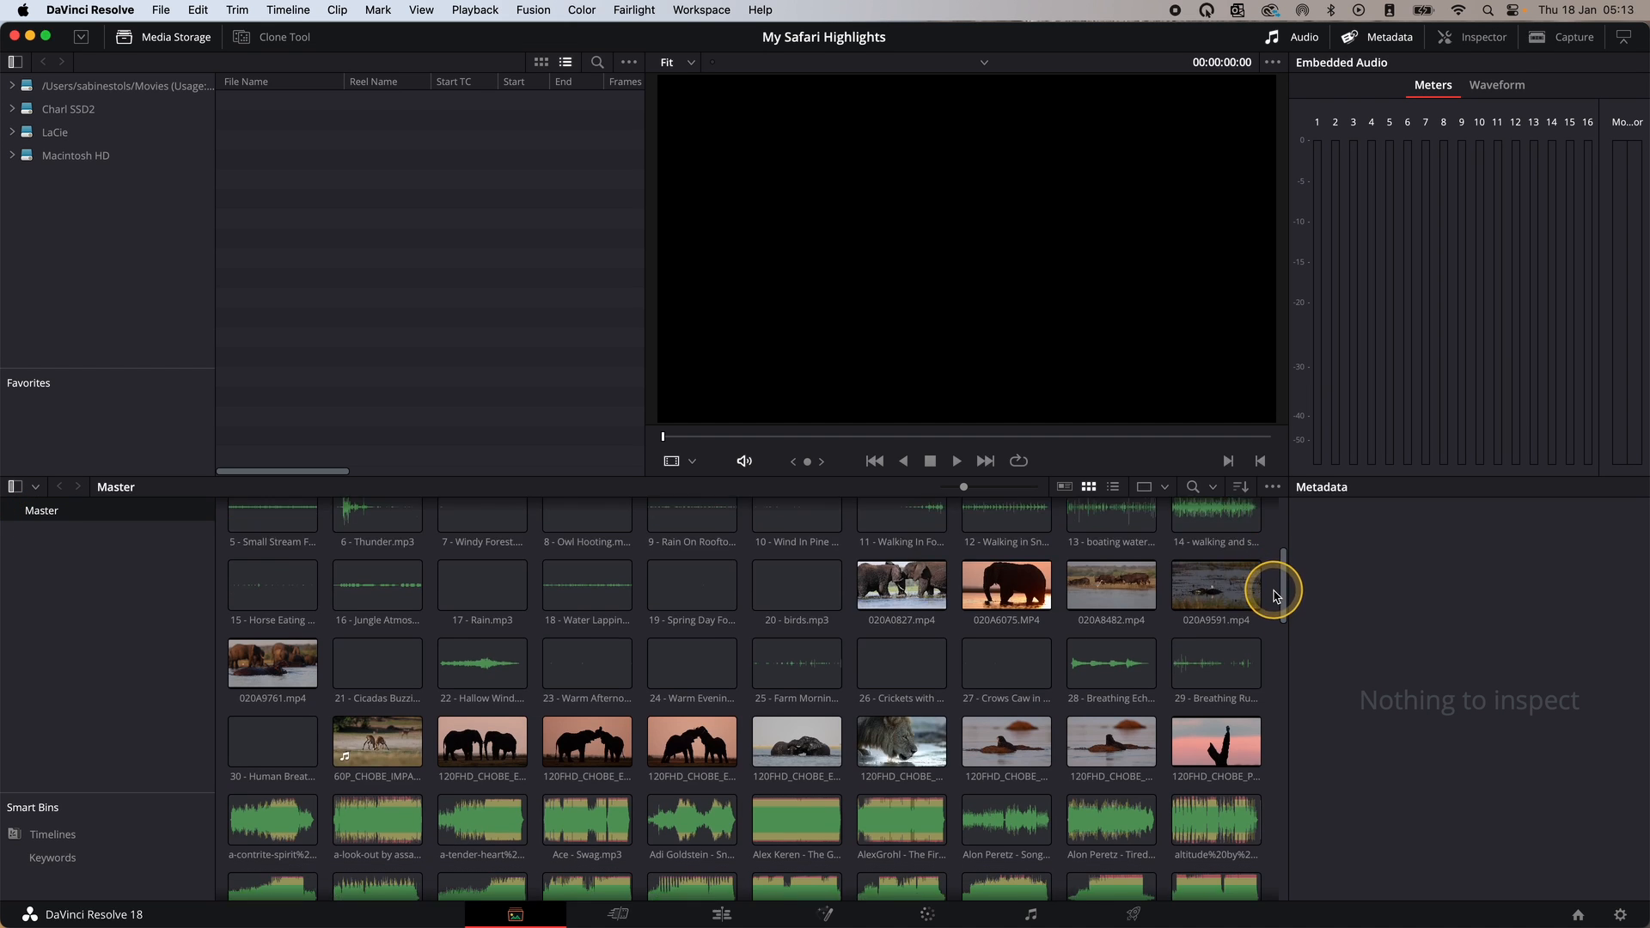
{"action": "scroll", "coordinate": [1271, 590], "scroll_direction": "down", "scroll_amount": 10}
{"action": "left_click_drag", "start_coordinate": [1263, 683], "coordinate": [1285, 834]}
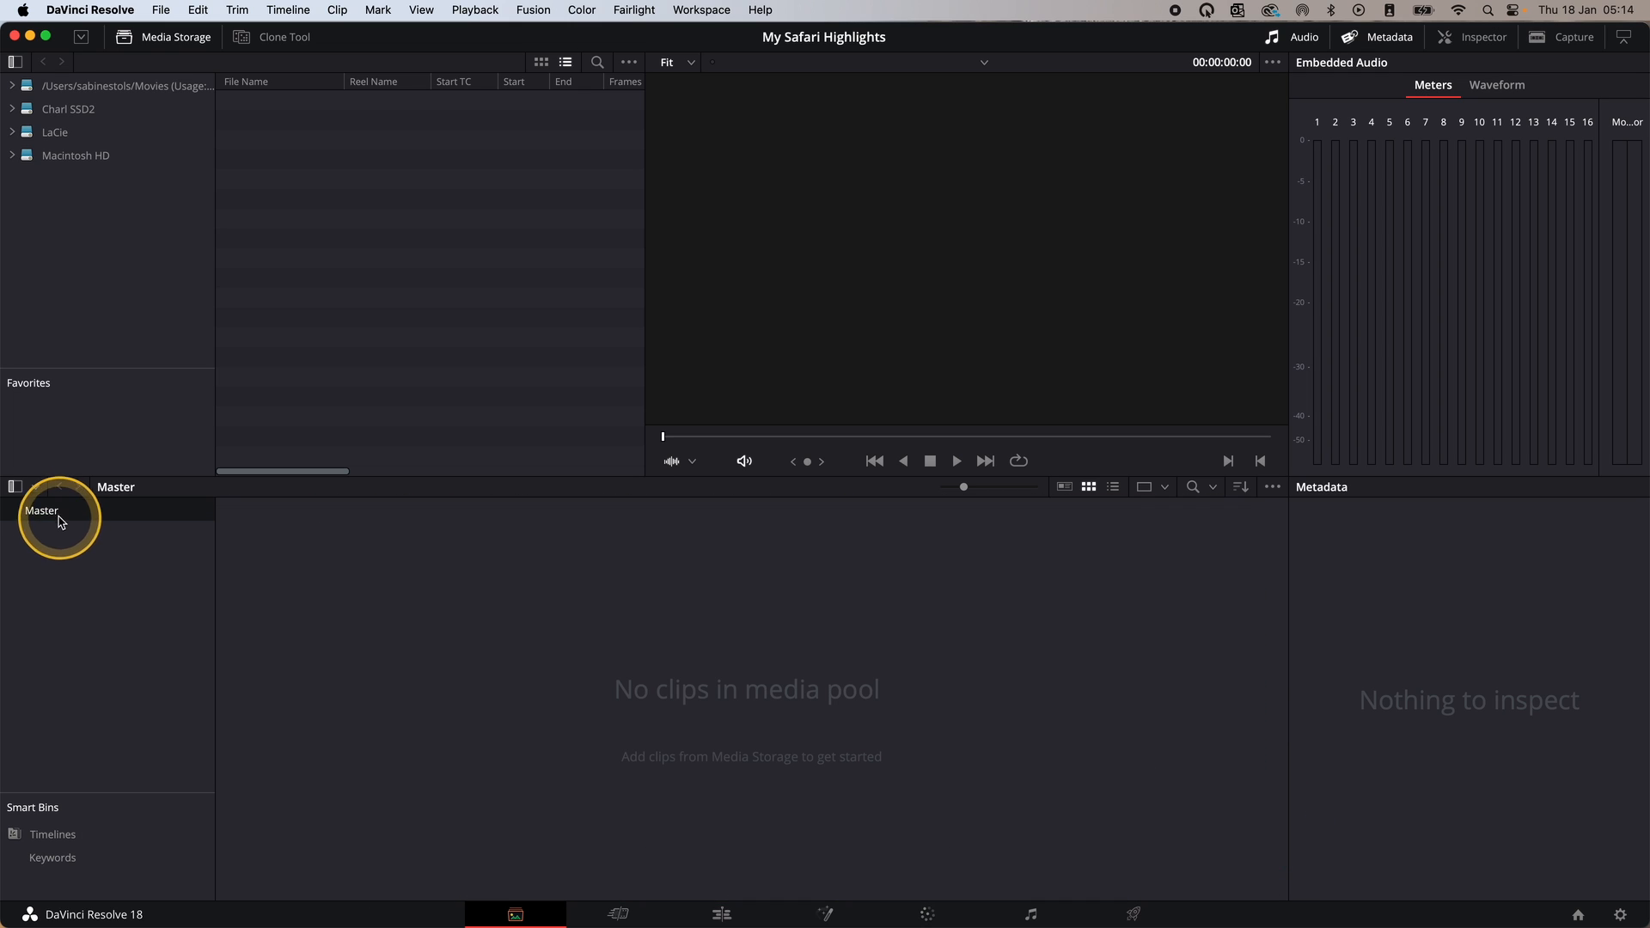
{"action": "right_click", "coordinate": [52, 519]}
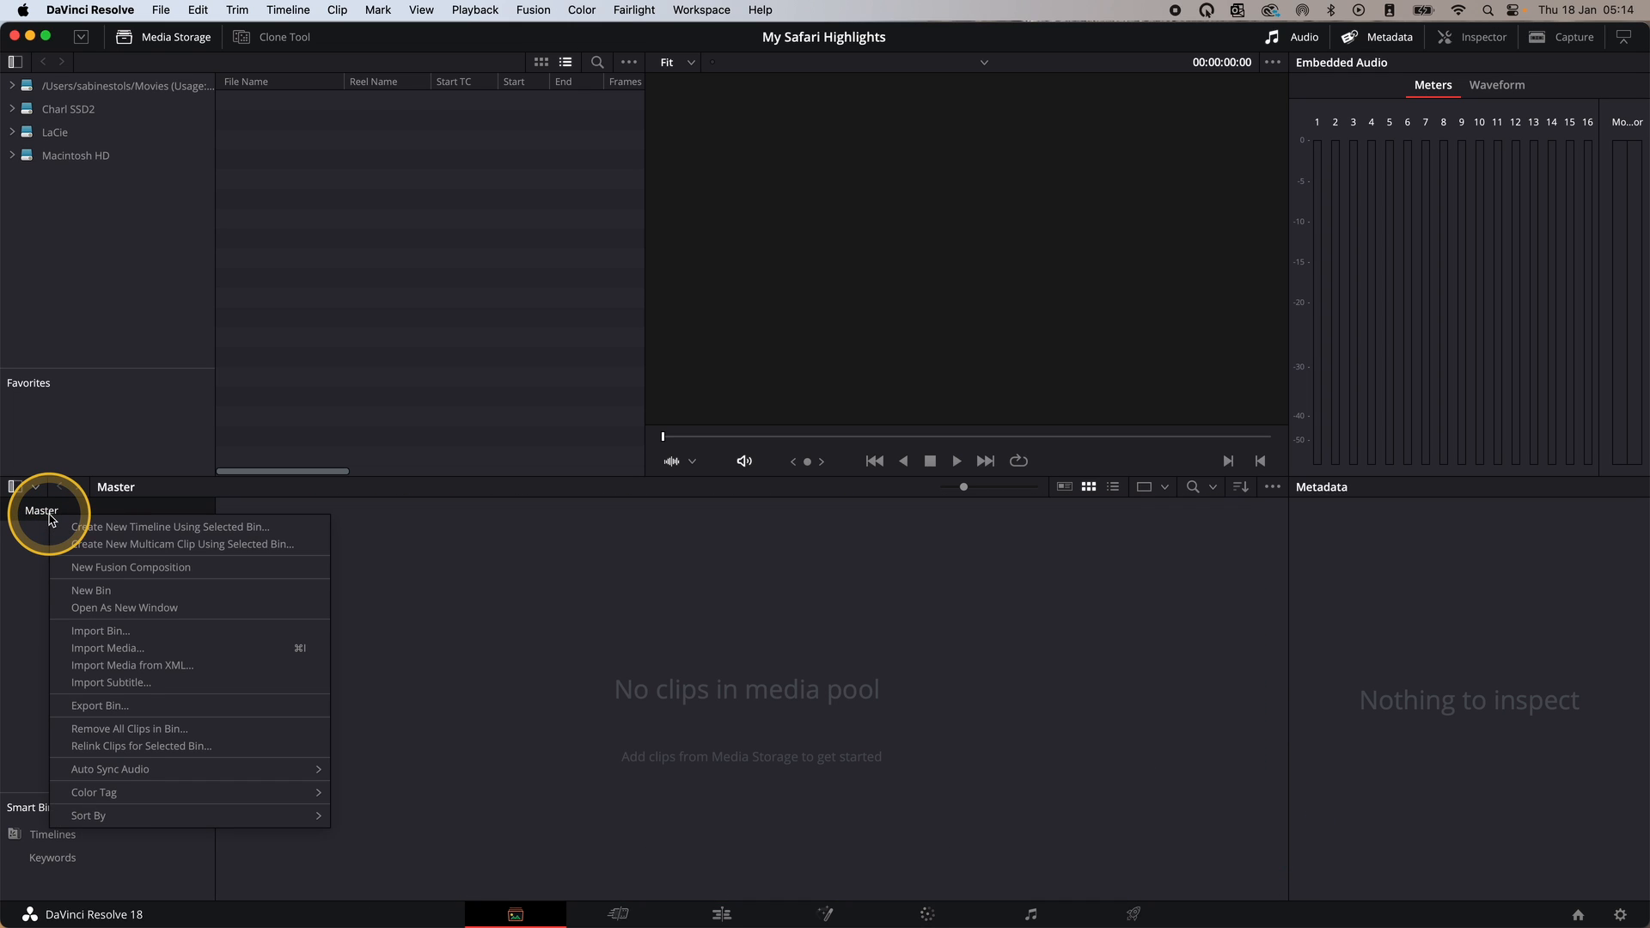
{"action": "left_click", "coordinate": [91, 591]}
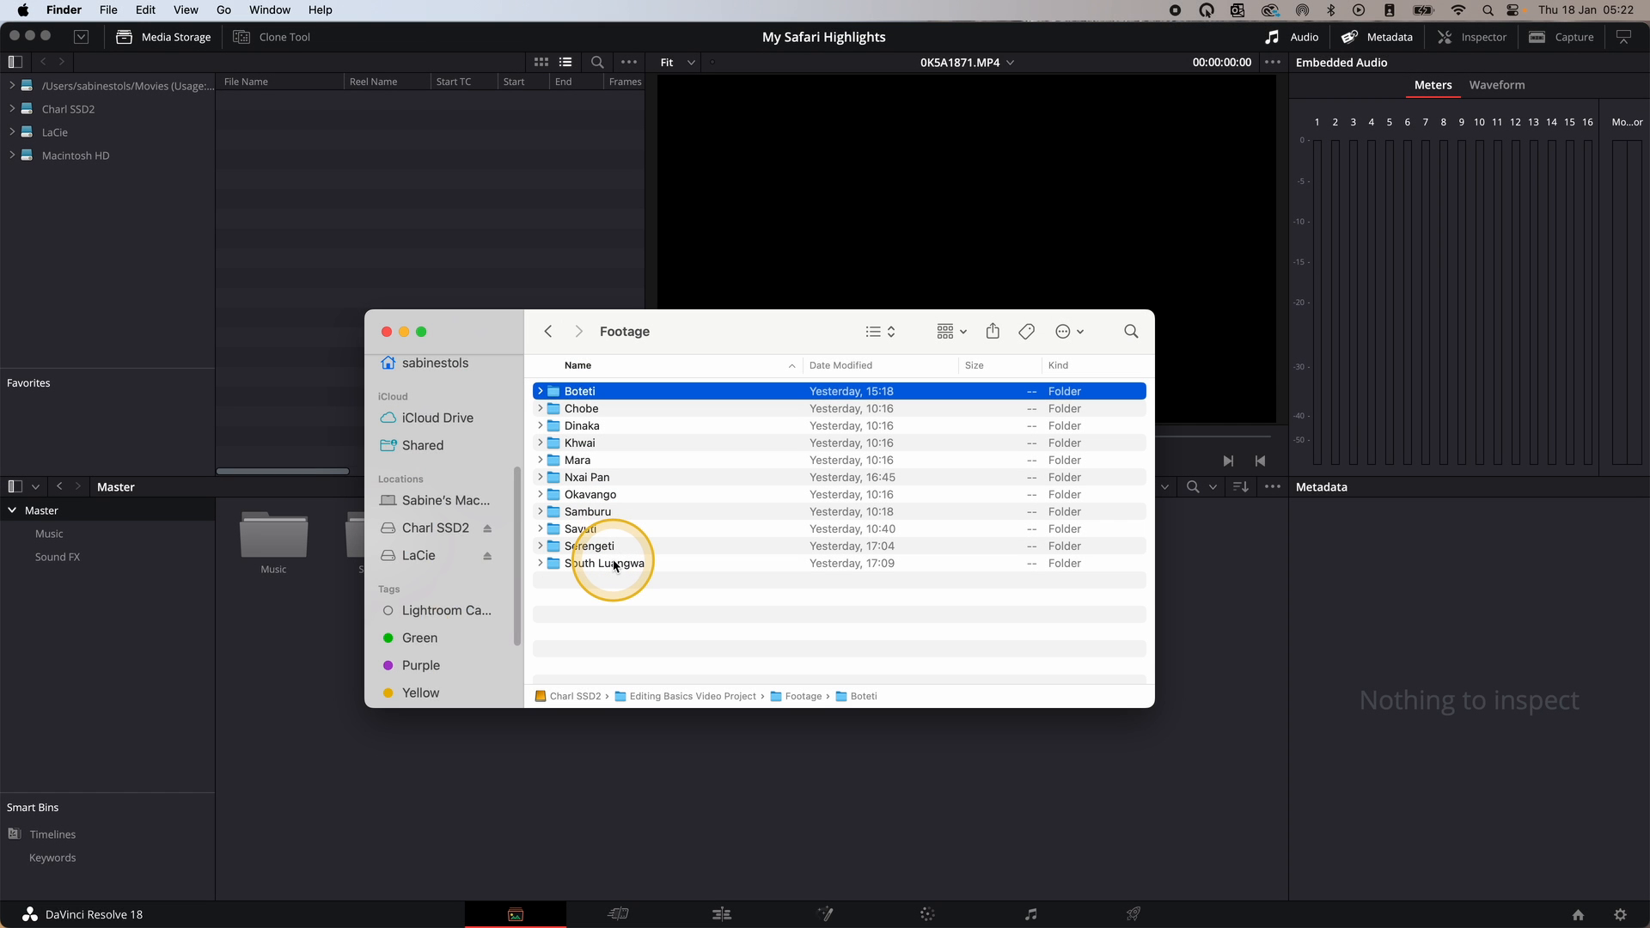
- Import all Footage folders from Boteti to South Luangwa from Finder into the media pool as bins, and close the Finder window
{"action": "left_click", "coordinate": [615, 566], "text": "shift"}
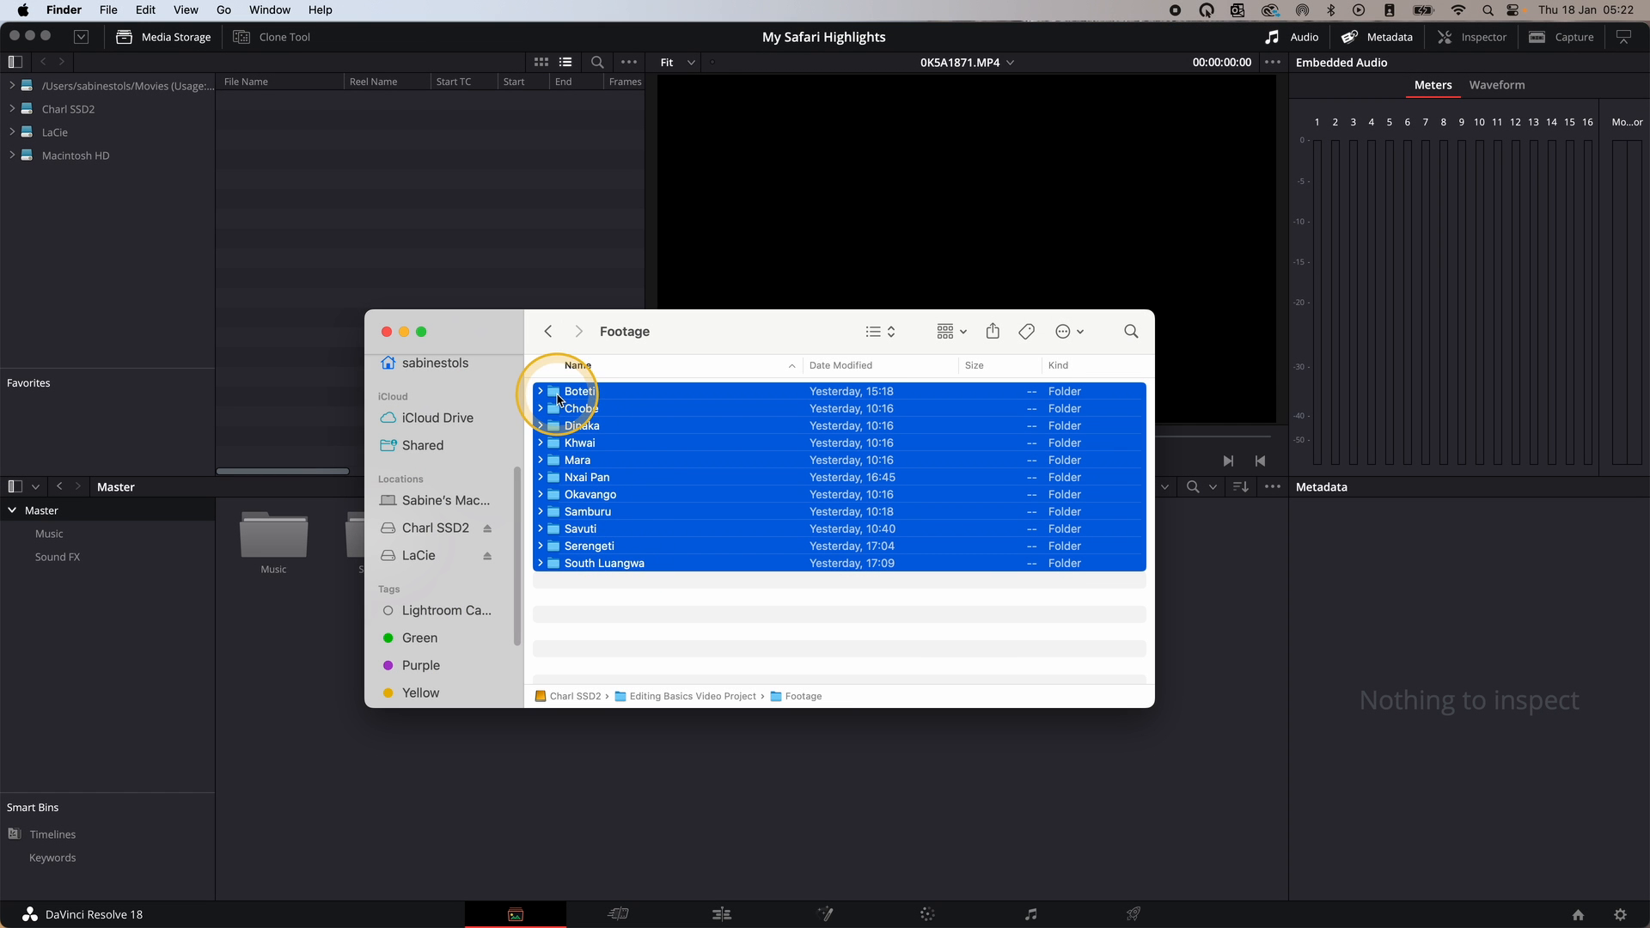
{"action": "left_click_drag", "start_coordinate": [479, 458], "coordinate": [100, 636]}
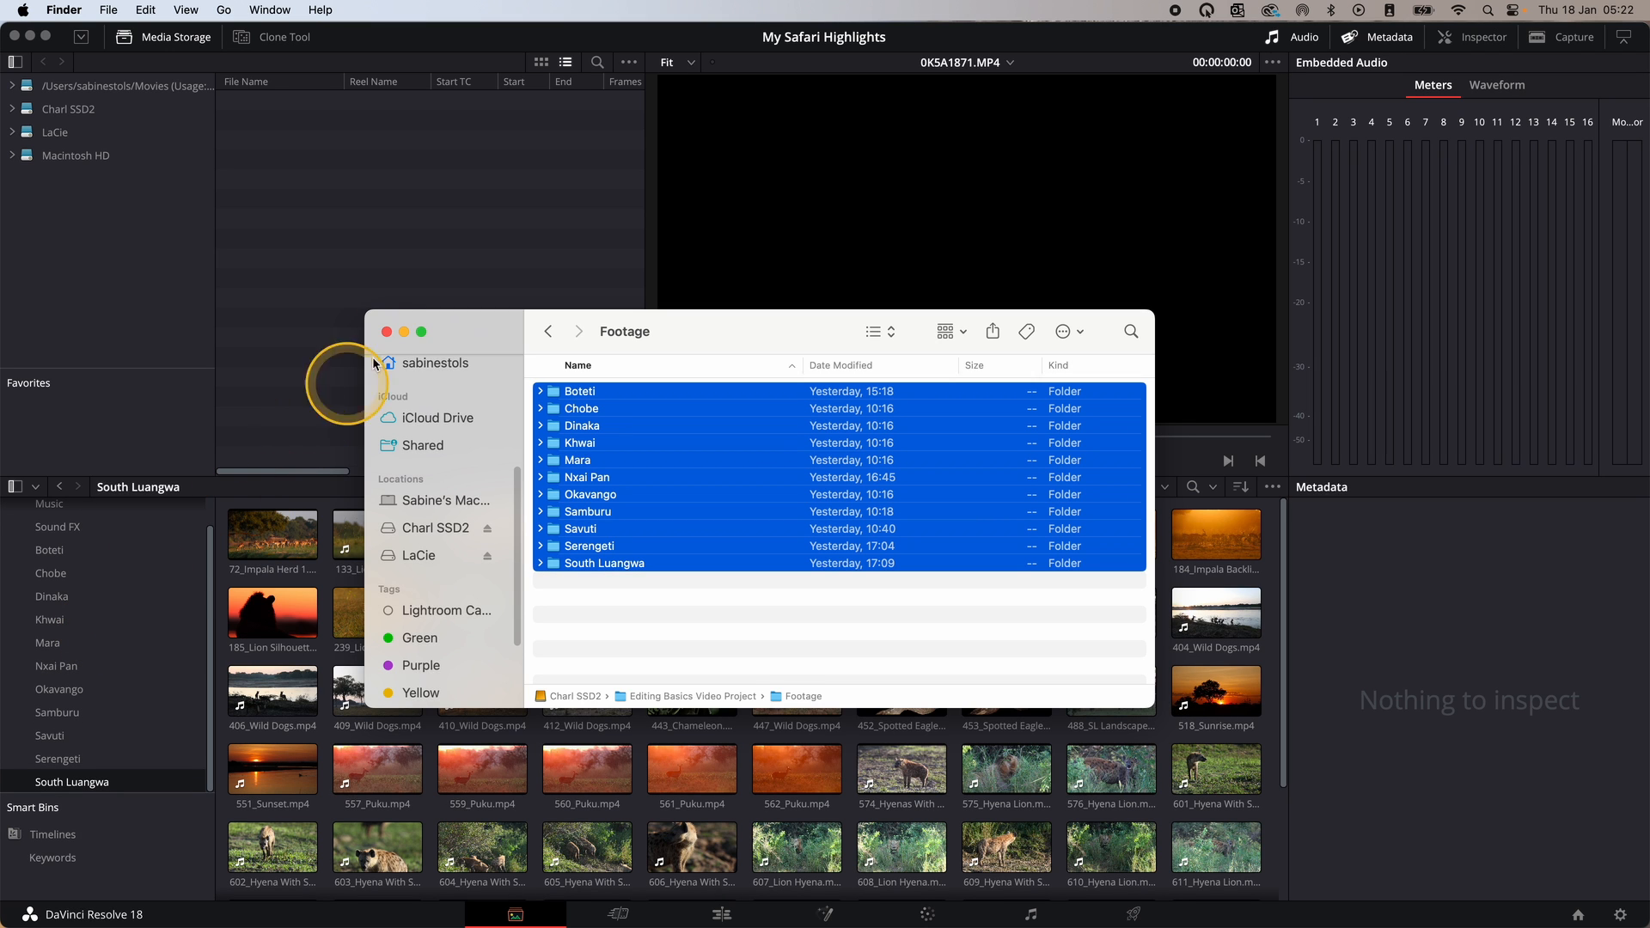
{"action": "left_click", "coordinate": [387, 333]}
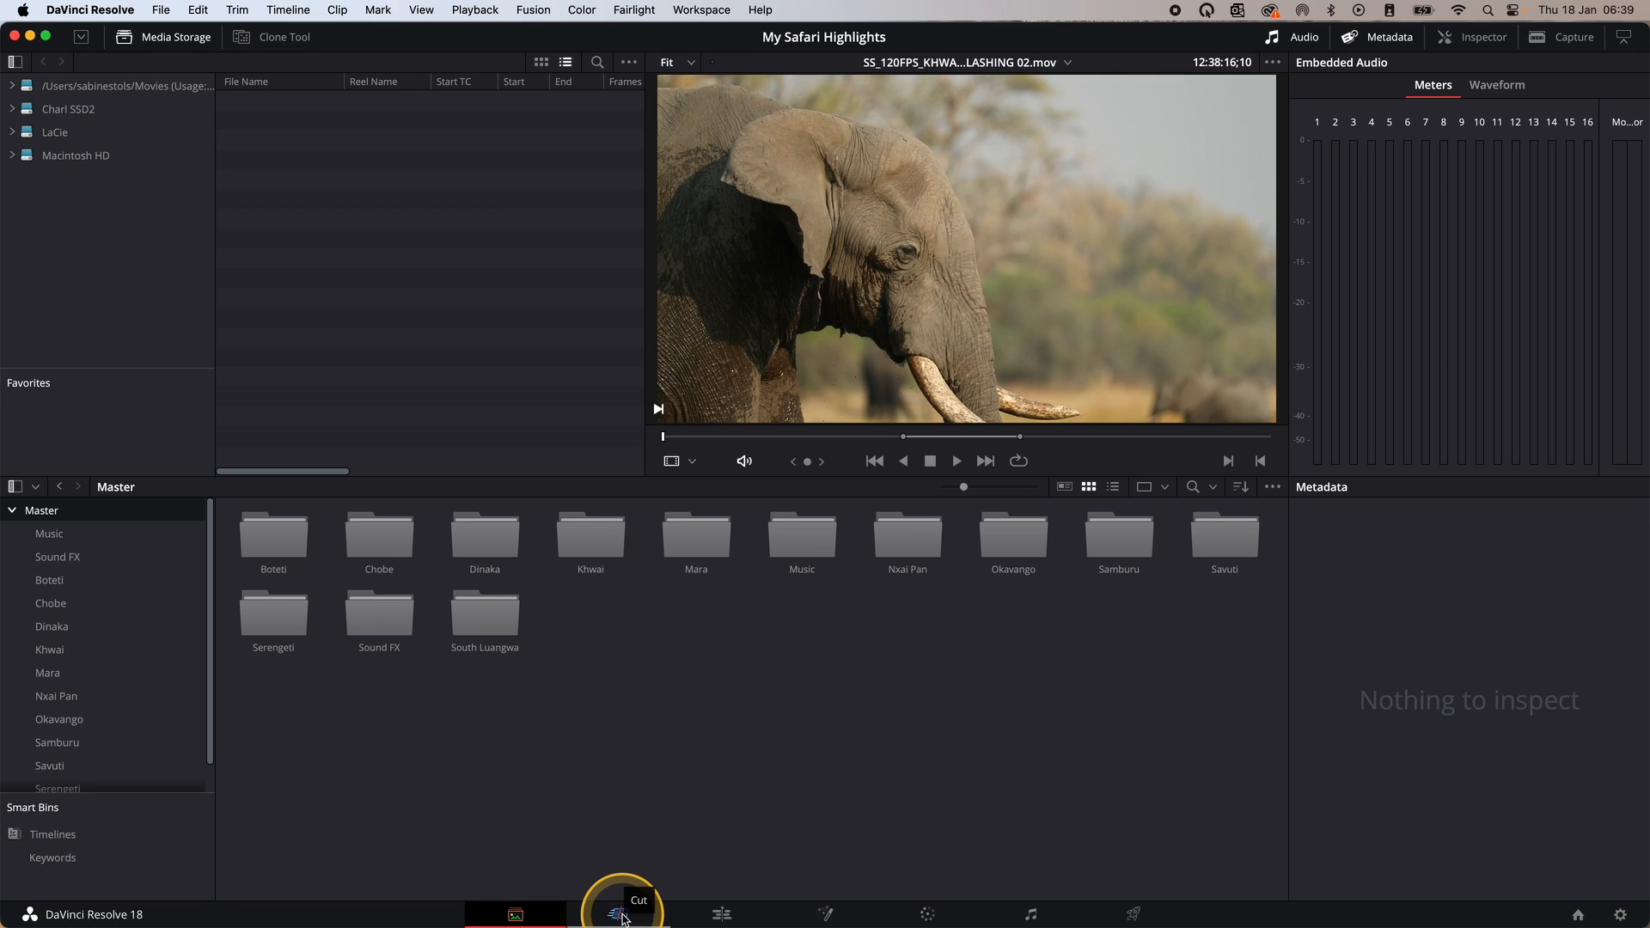
- On the Edit page, load CS_120FPS_KHWAI_LIONESS WALKING 02.mov from the Khwai bin into the source viewer
{"action": "left_click", "coordinate": [721, 914]}
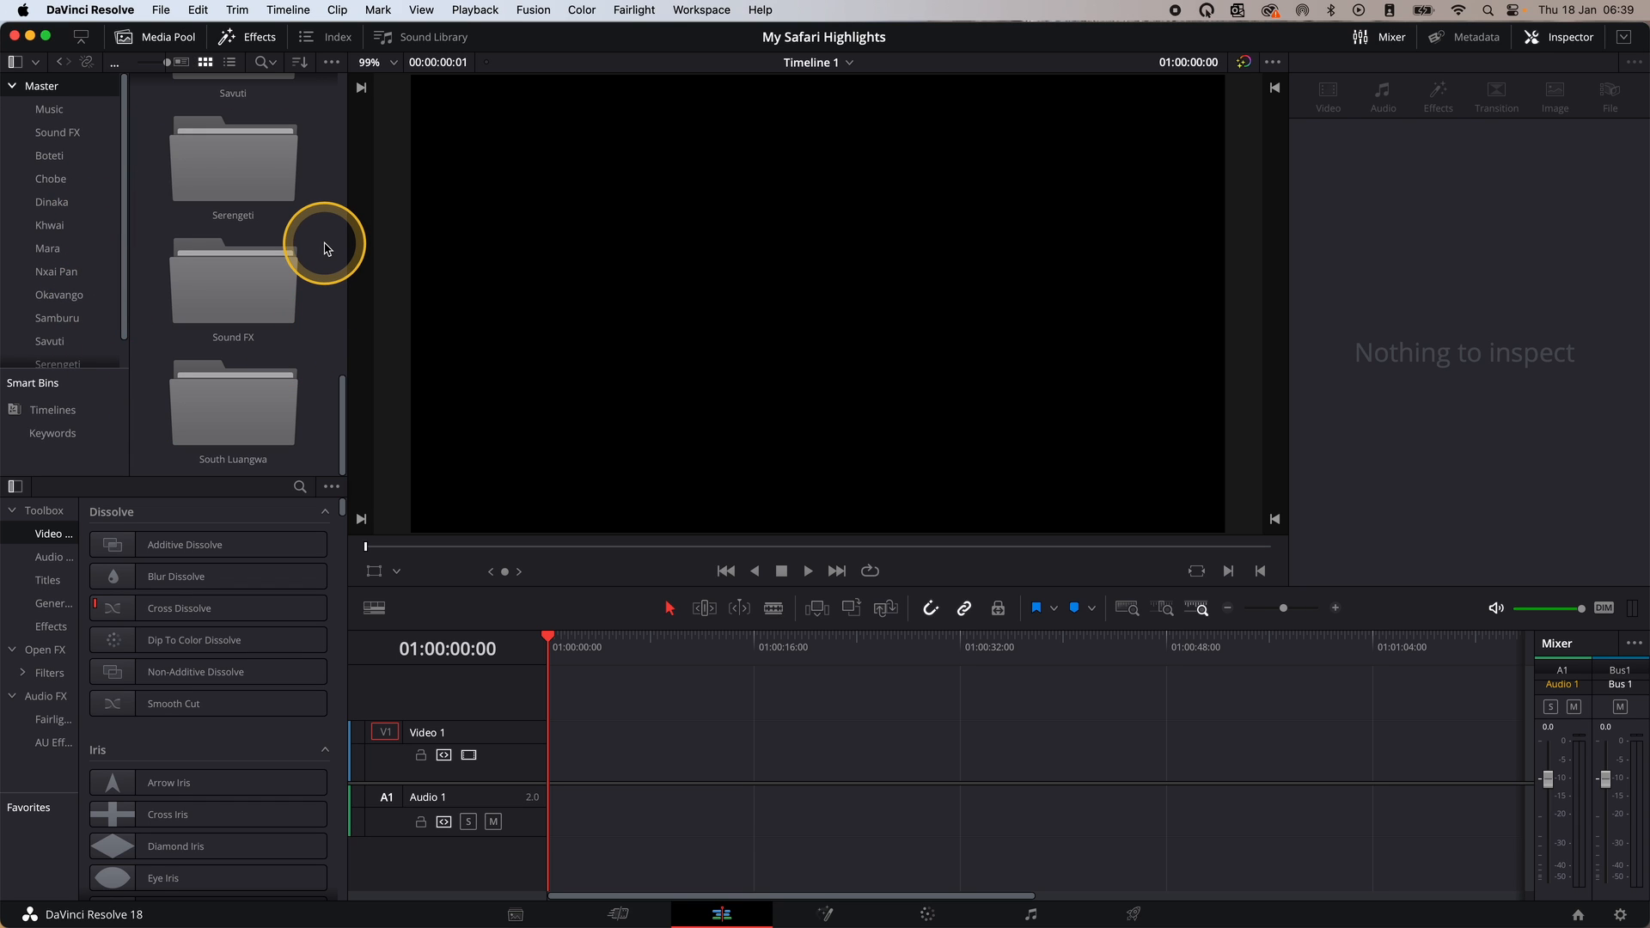
{"action": "left_click", "coordinate": [51, 178]}
{"action": "left_click", "coordinate": [52, 230]}
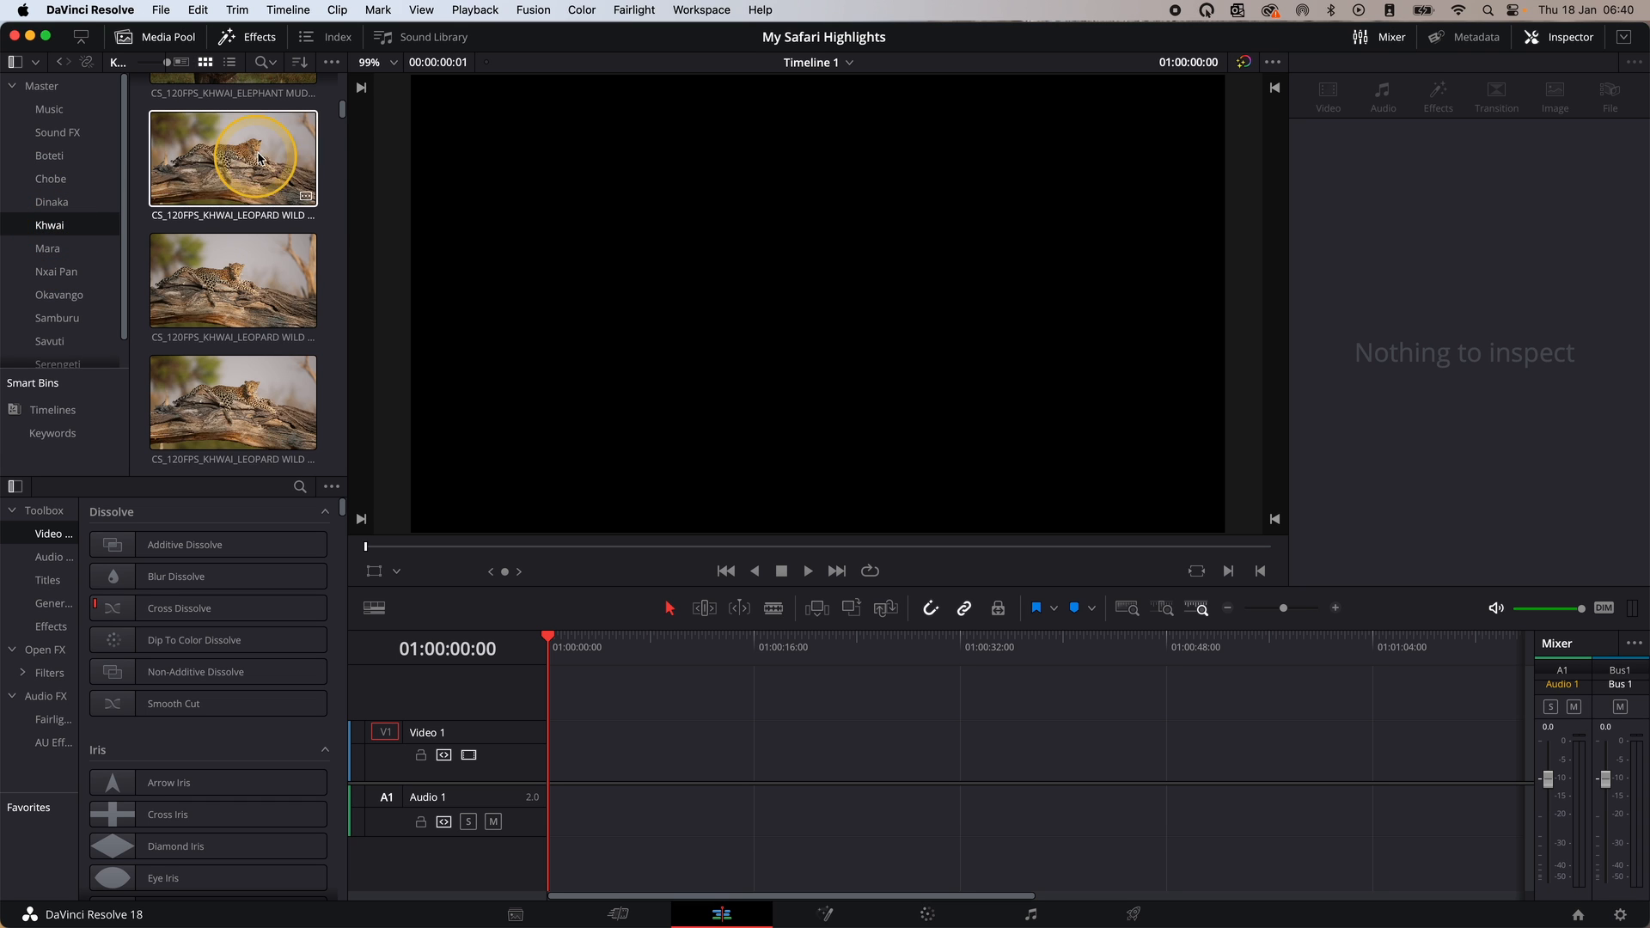
{"action": "left_click", "coordinate": [304, 283]}
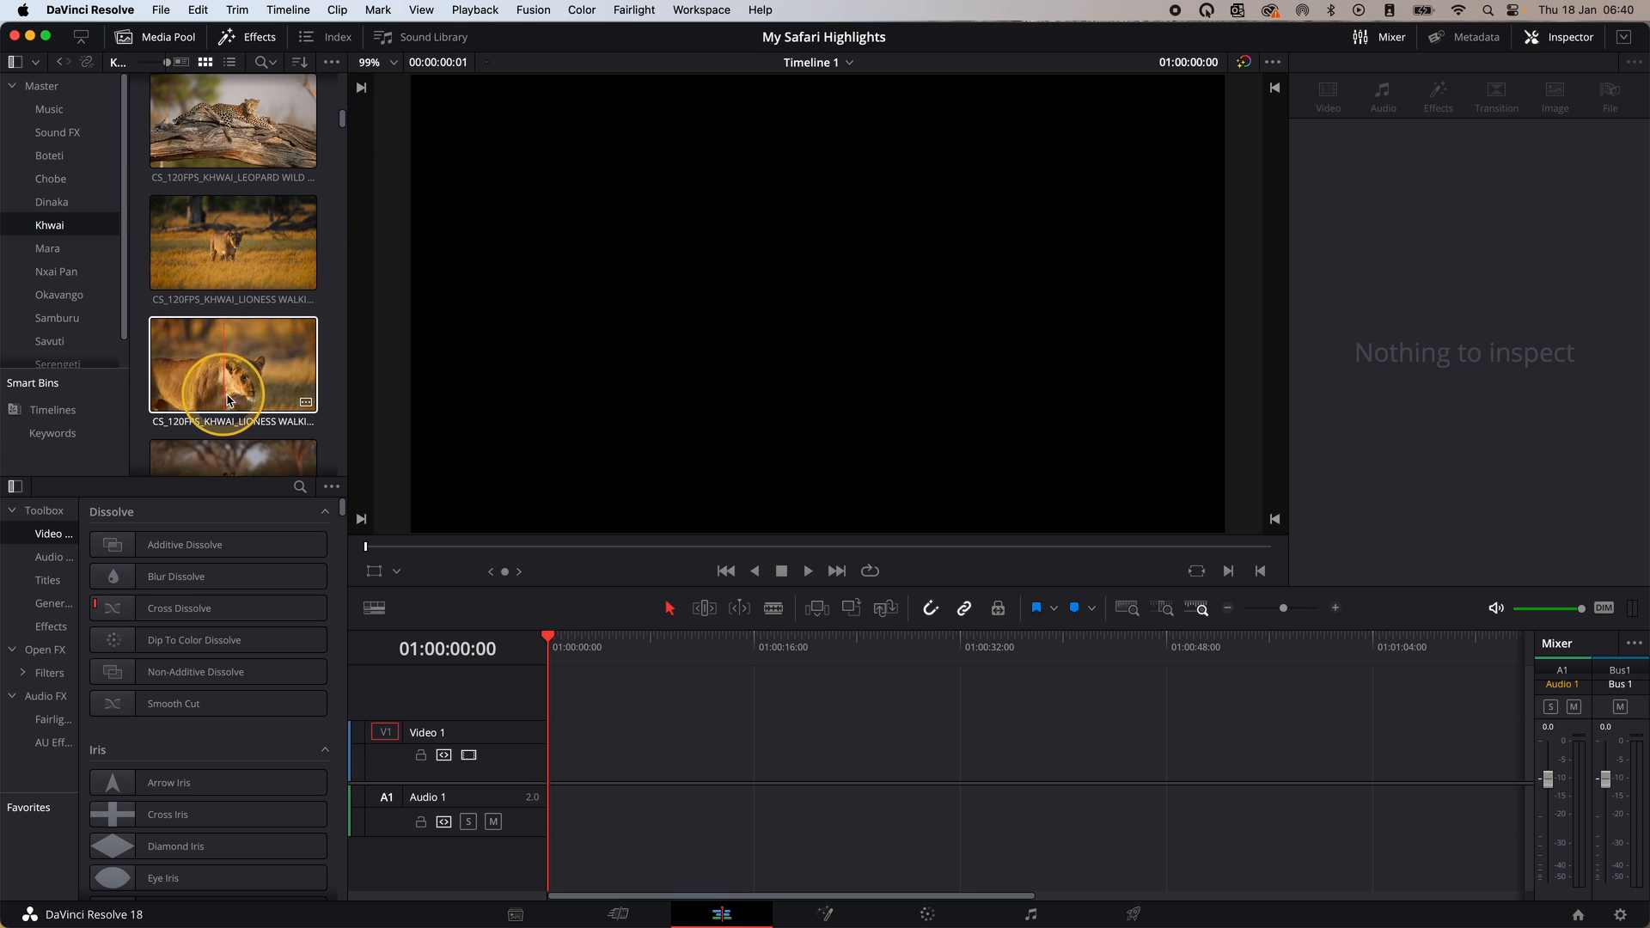
{"action": "double_click", "coordinate": [180, 391]}
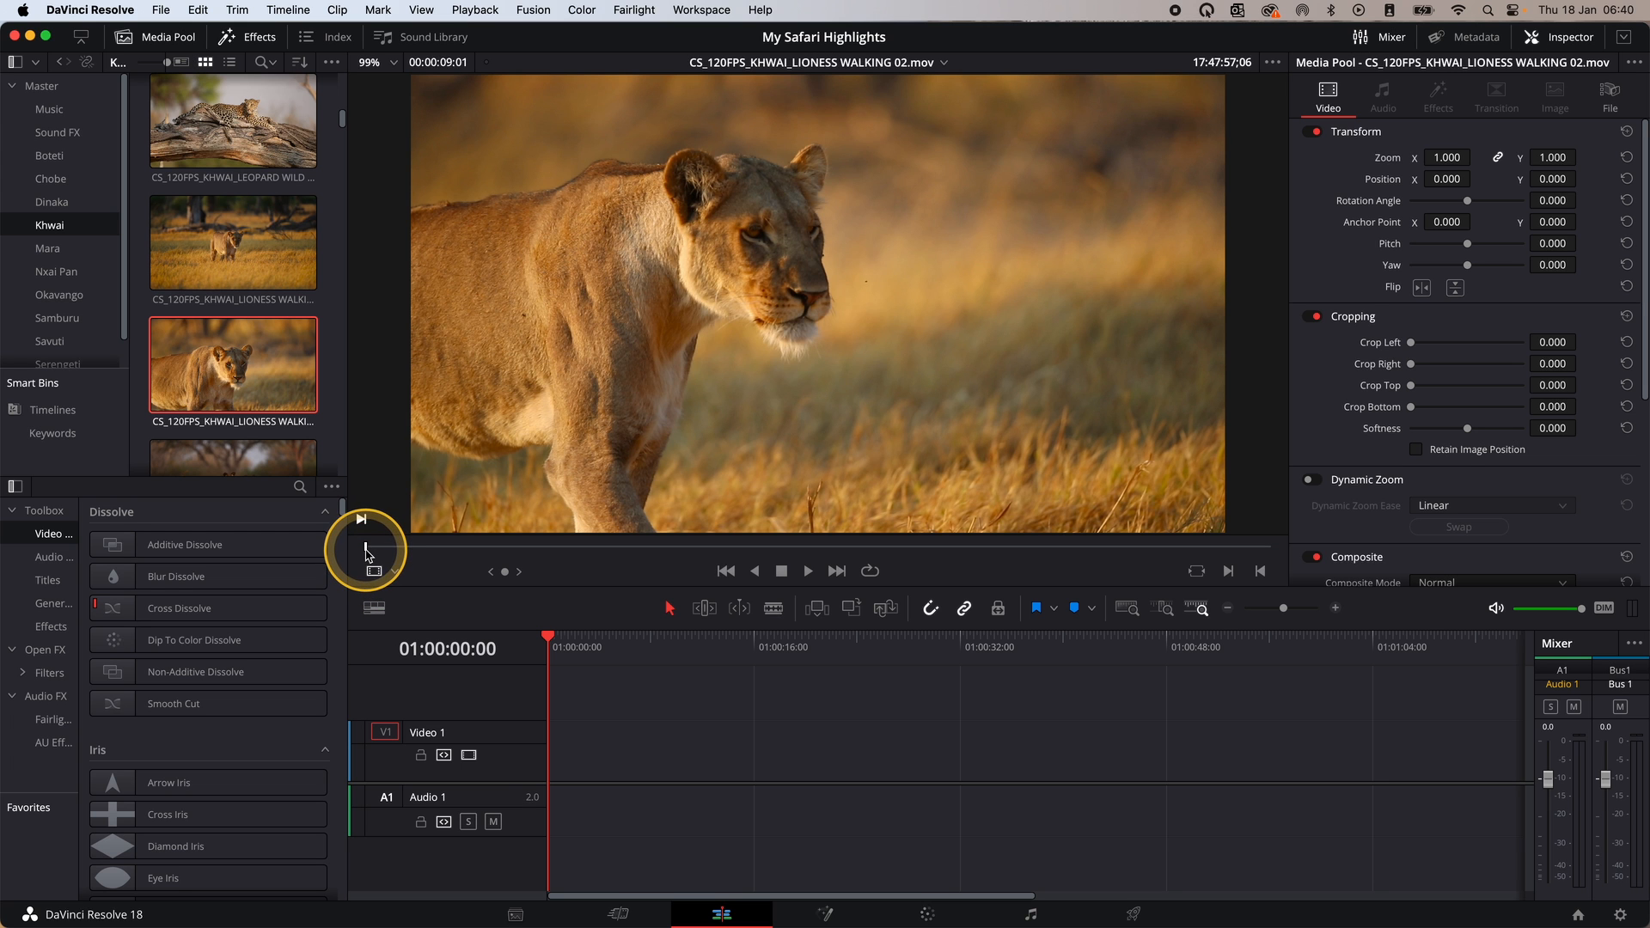
- Mark the lioness clip from 17:47:58:29 to about 17:48:04:29 and place that section at the start of Video 1
{"action": "left_click_drag", "start_coordinate": [367, 552], "coordinate": [544, 576]}
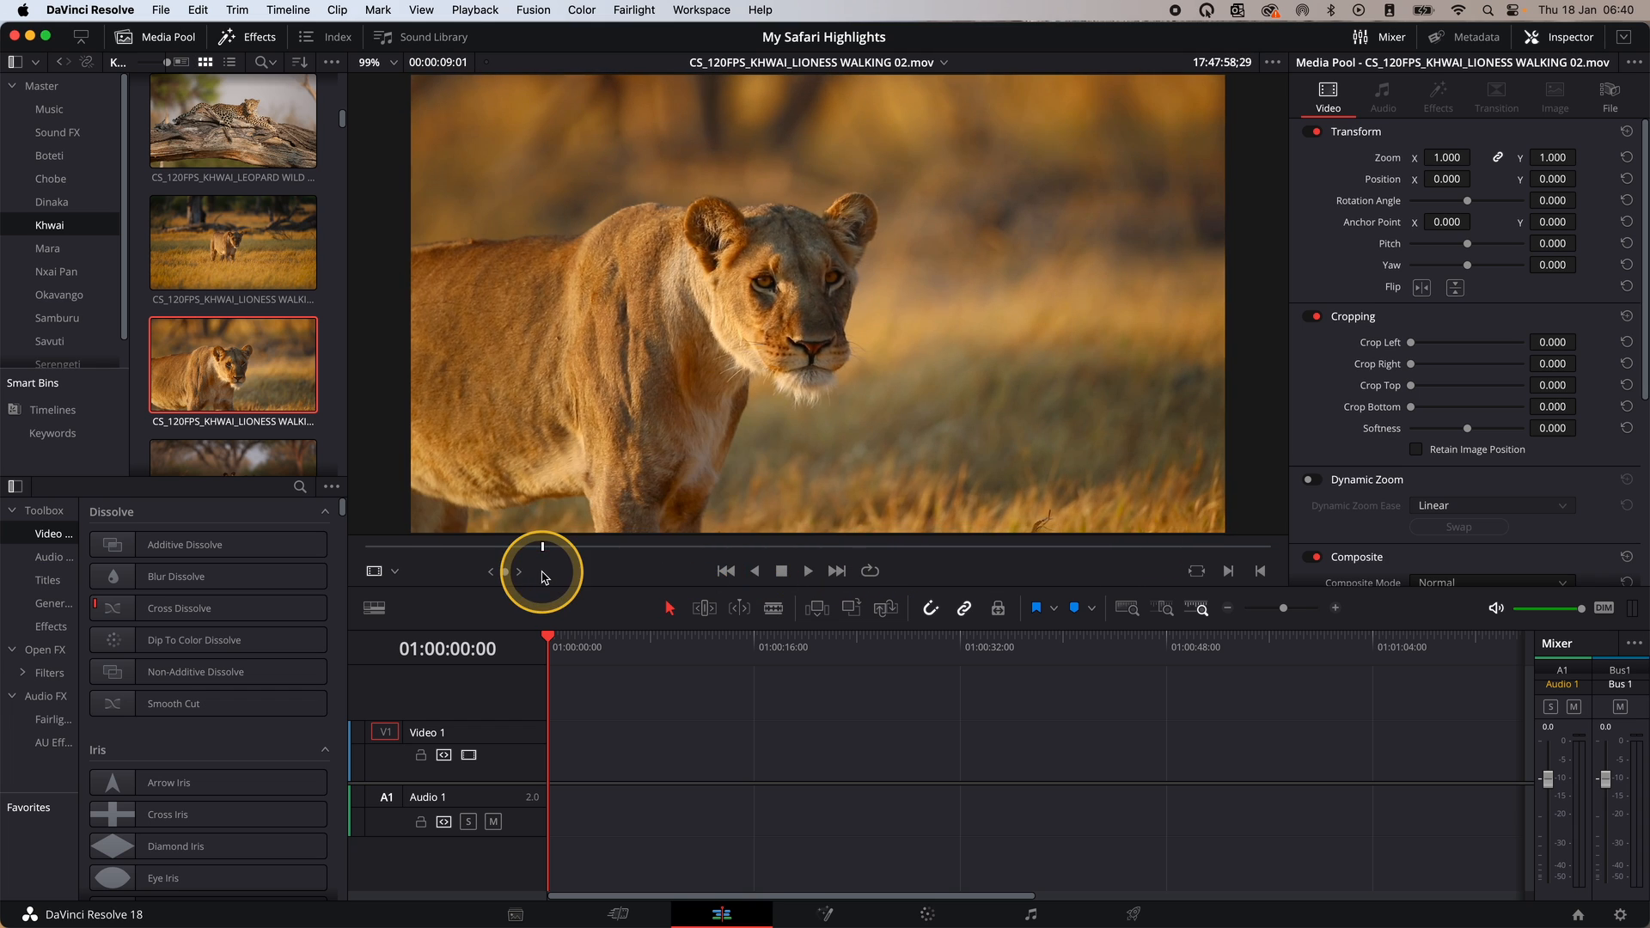
{"action": "key", "text": "i"}
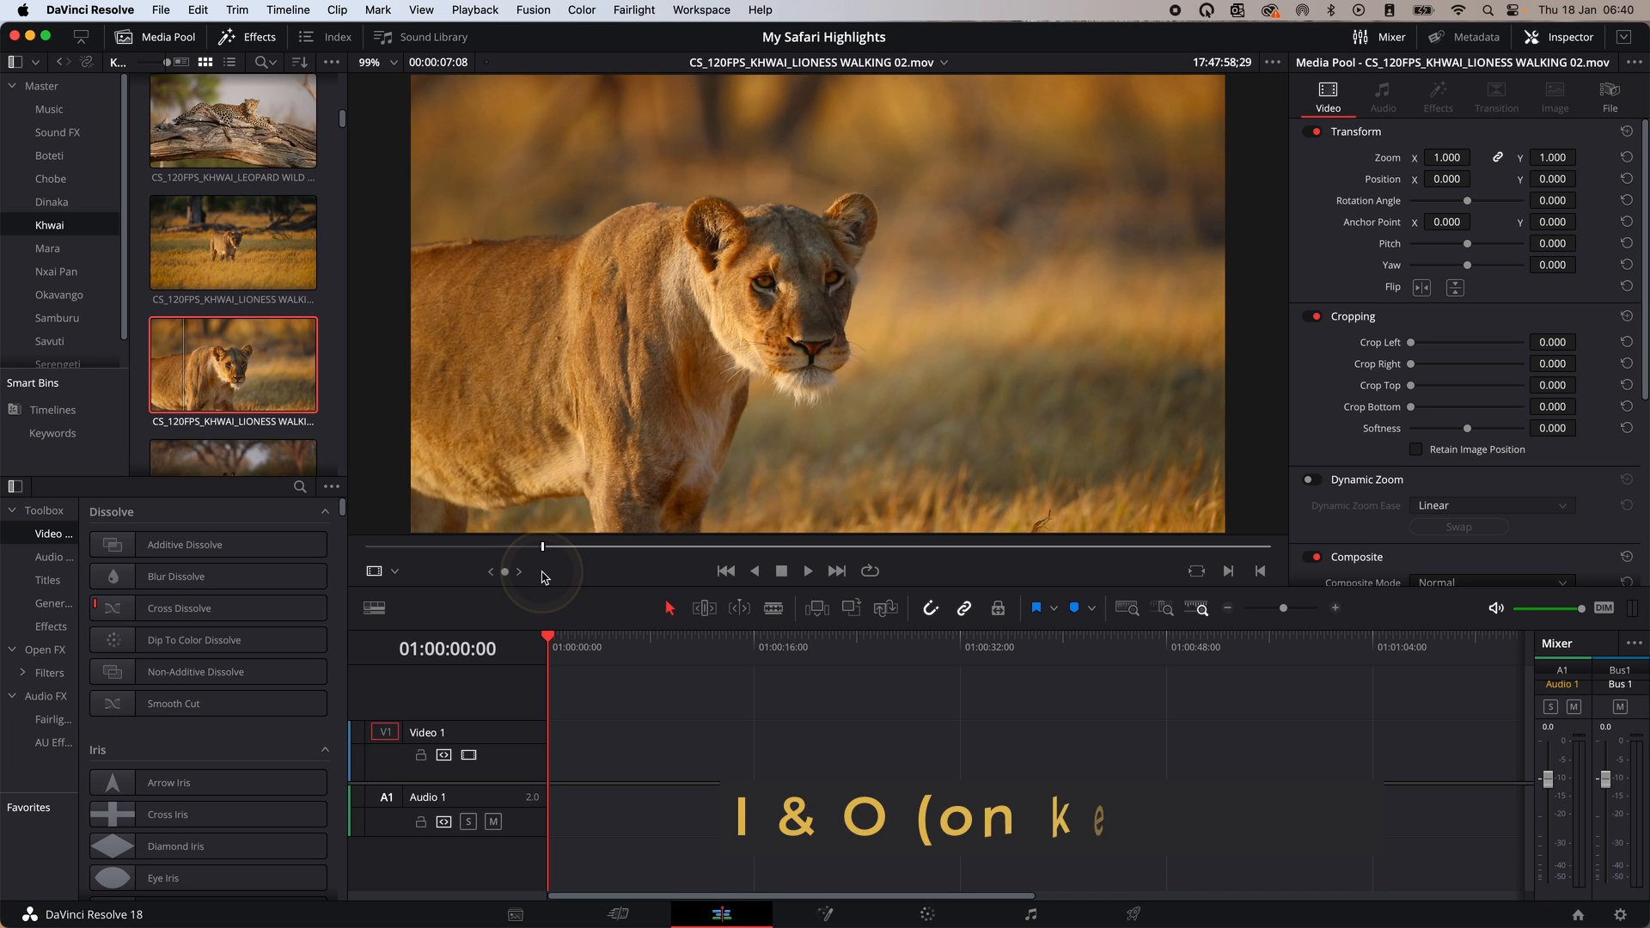
{"action": "left_click_drag", "start_coordinate": [543, 554], "coordinate": [1141, 511]}
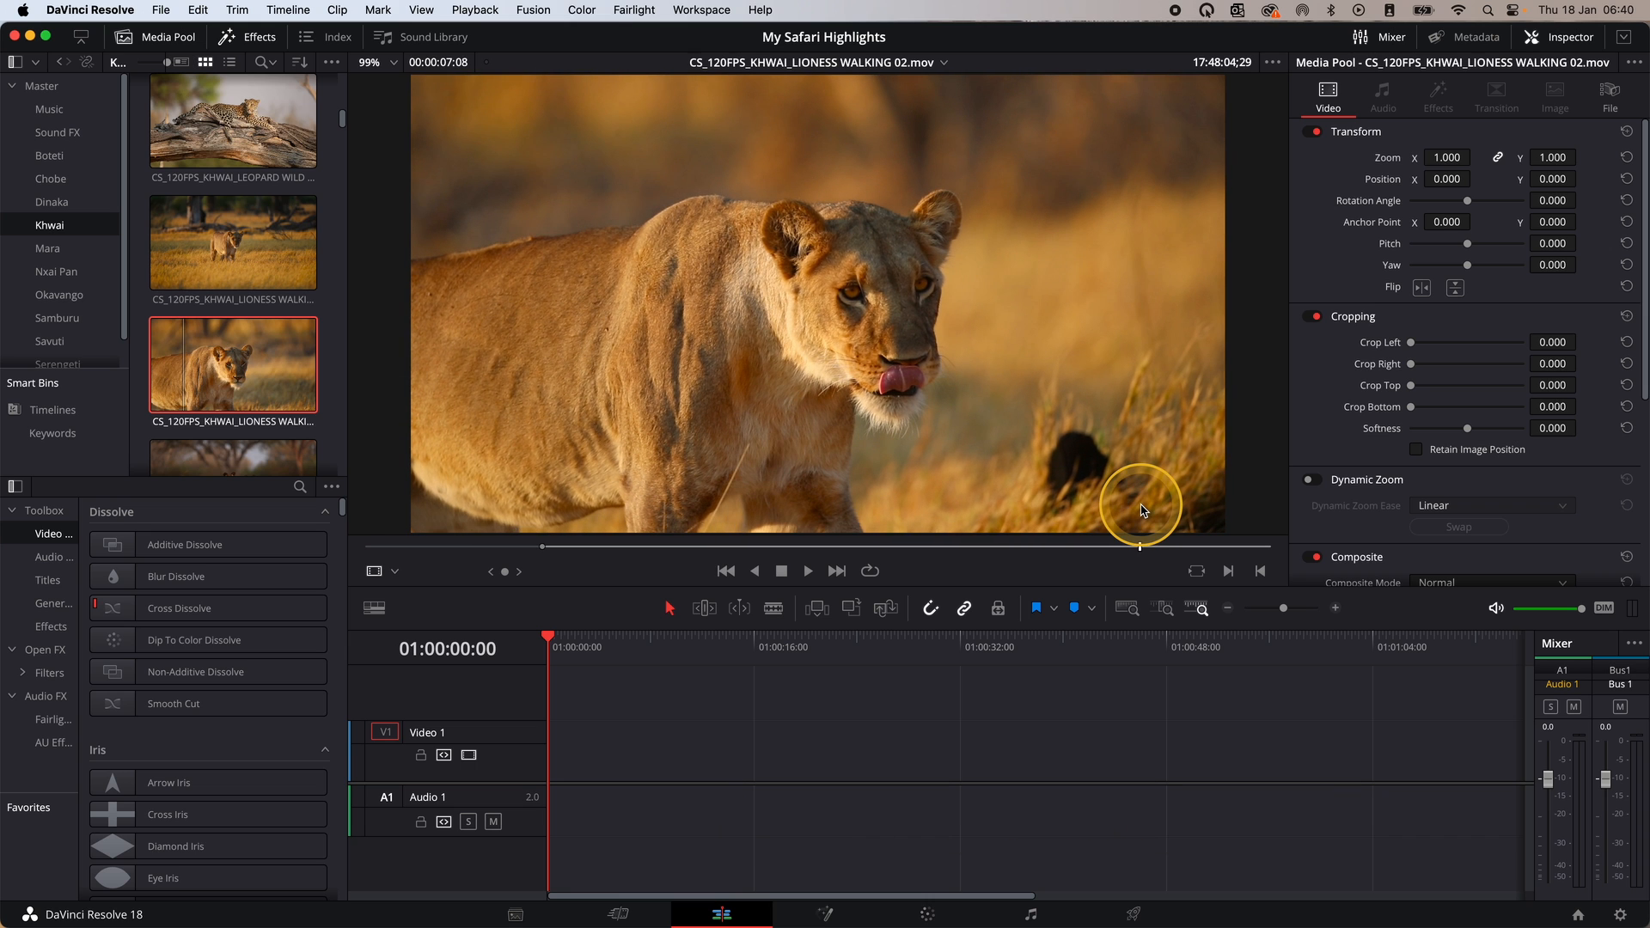
{"action": "left_click_drag", "start_coordinate": [881, 499], "coordinate": [549, 749]}
- Browse the Nxai Pan and Savuti bins and add a clip from the Savuti bin to Video 1
{"action": "left_click", "coordinate": [56, 272]}
{"action": "left_click", "coordinate": [50, 341]}
{"action": "scroll", "coordinate": [254, 350], "scroll_direction": "down", "scroll_amount": 1}
{"action": "left_click_drag", "start_coordinate": [254, 351], "coordinate": [664, 748]}
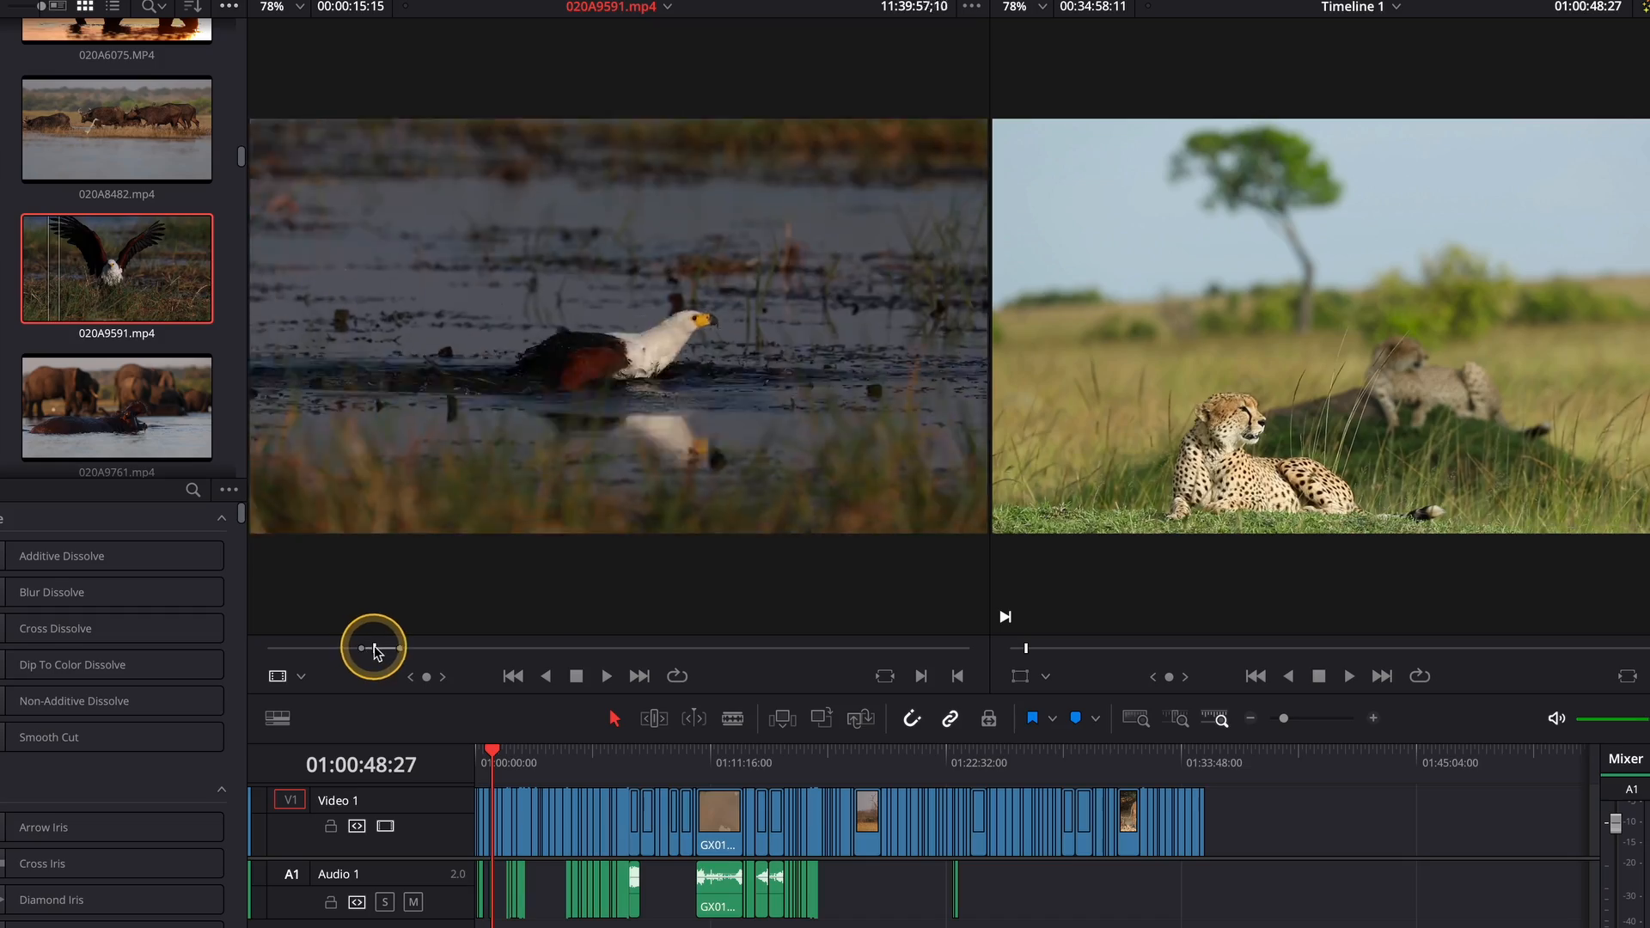
- Set the out point of a first section of 020A9591.mp4 and append that section to the end of Video 1
{"action": "left_click_drag", "start_coordinate": [454, 548], "coordinate": [478, 549]}
{"action": "left_click_drag", "start_coordinate": [394, 652], "coordinate": [395, 649]}
{"action": "key", "text": "o"}
{"action": "left_click_drag", "start_coordinate": [660, 475], "coordinate": [1227, 840]}
- Move the out point of 020A9591.mp4 to 11:40:44;27 and append this second section to the end of Video 1
{"action": "left_click_drag", "start_coordinate": [394, 649], "coordinate": [493, 660]}
{"action": "key", "text": "o"}
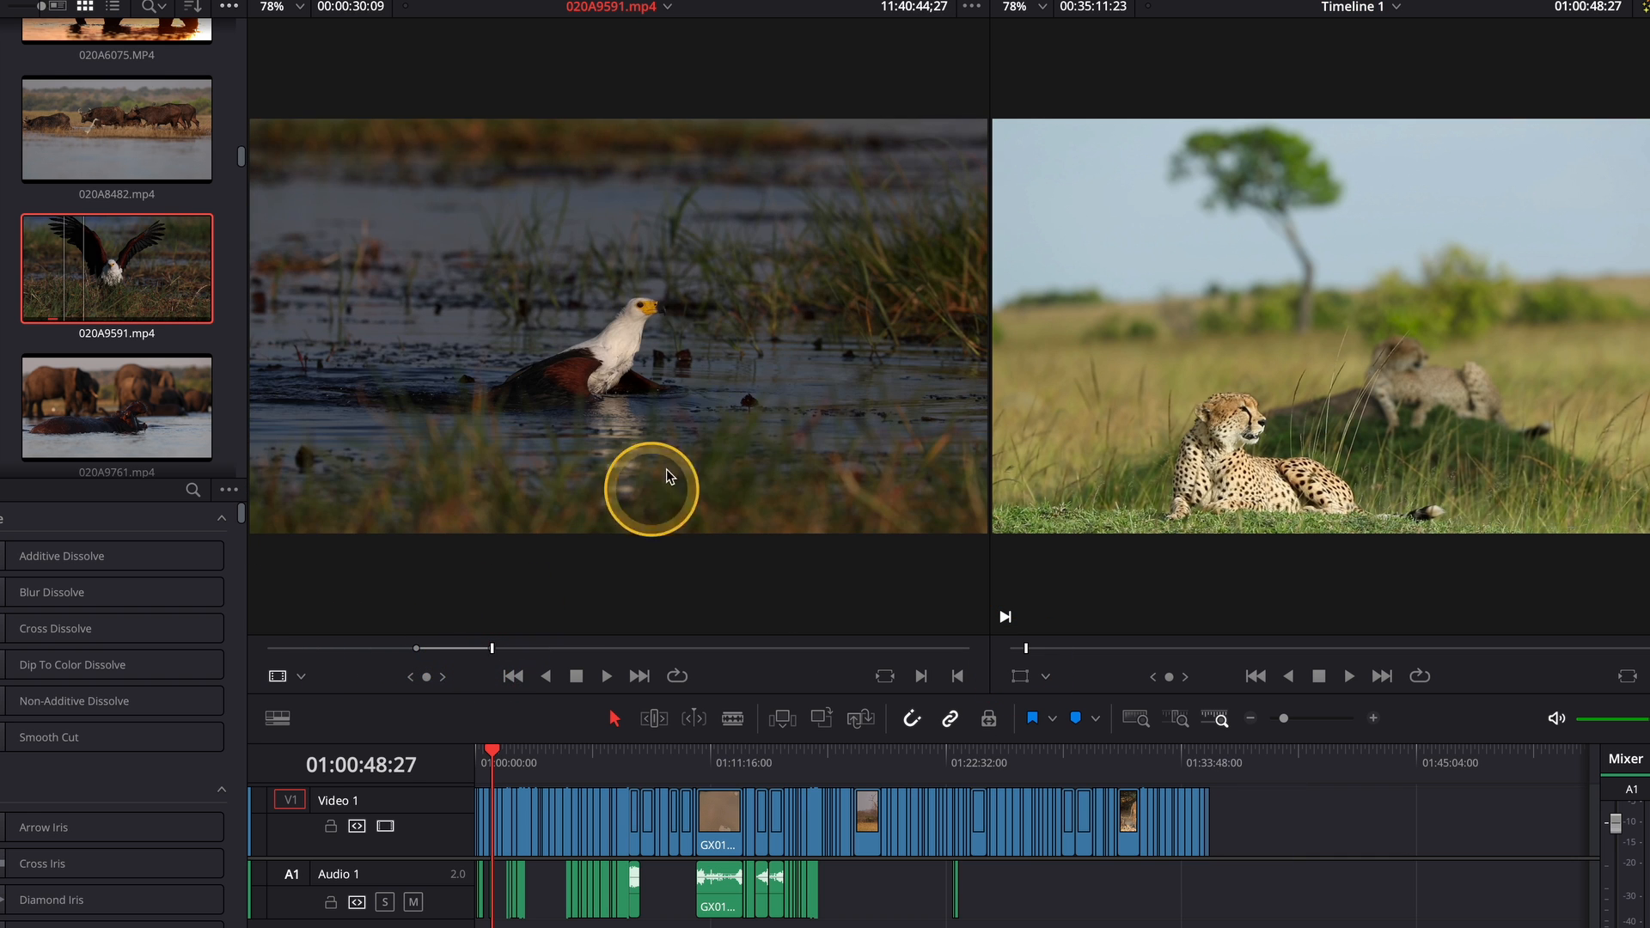
{"action": "left_click_drag", "start_coordinate": [601, 482], "coordinate": [1229, 807]}
- Mark in and out points around a further section of 020A9591.mp4 and append it to the end of Video 1
{"action": "left_click_drag", "start_coordinate": [492, 653], "coordinate": [792, 646]}
{"action": "key", "text": "i"}
{"action": "key", "text": "o"}
{"action": "left_click_drag", "start_coordinate": [790, 481], "coordinate": [1222, 799]}
{"action": "left_click_drag", "start_coordinate": [838, 647], "coordinate": [877, 644]}
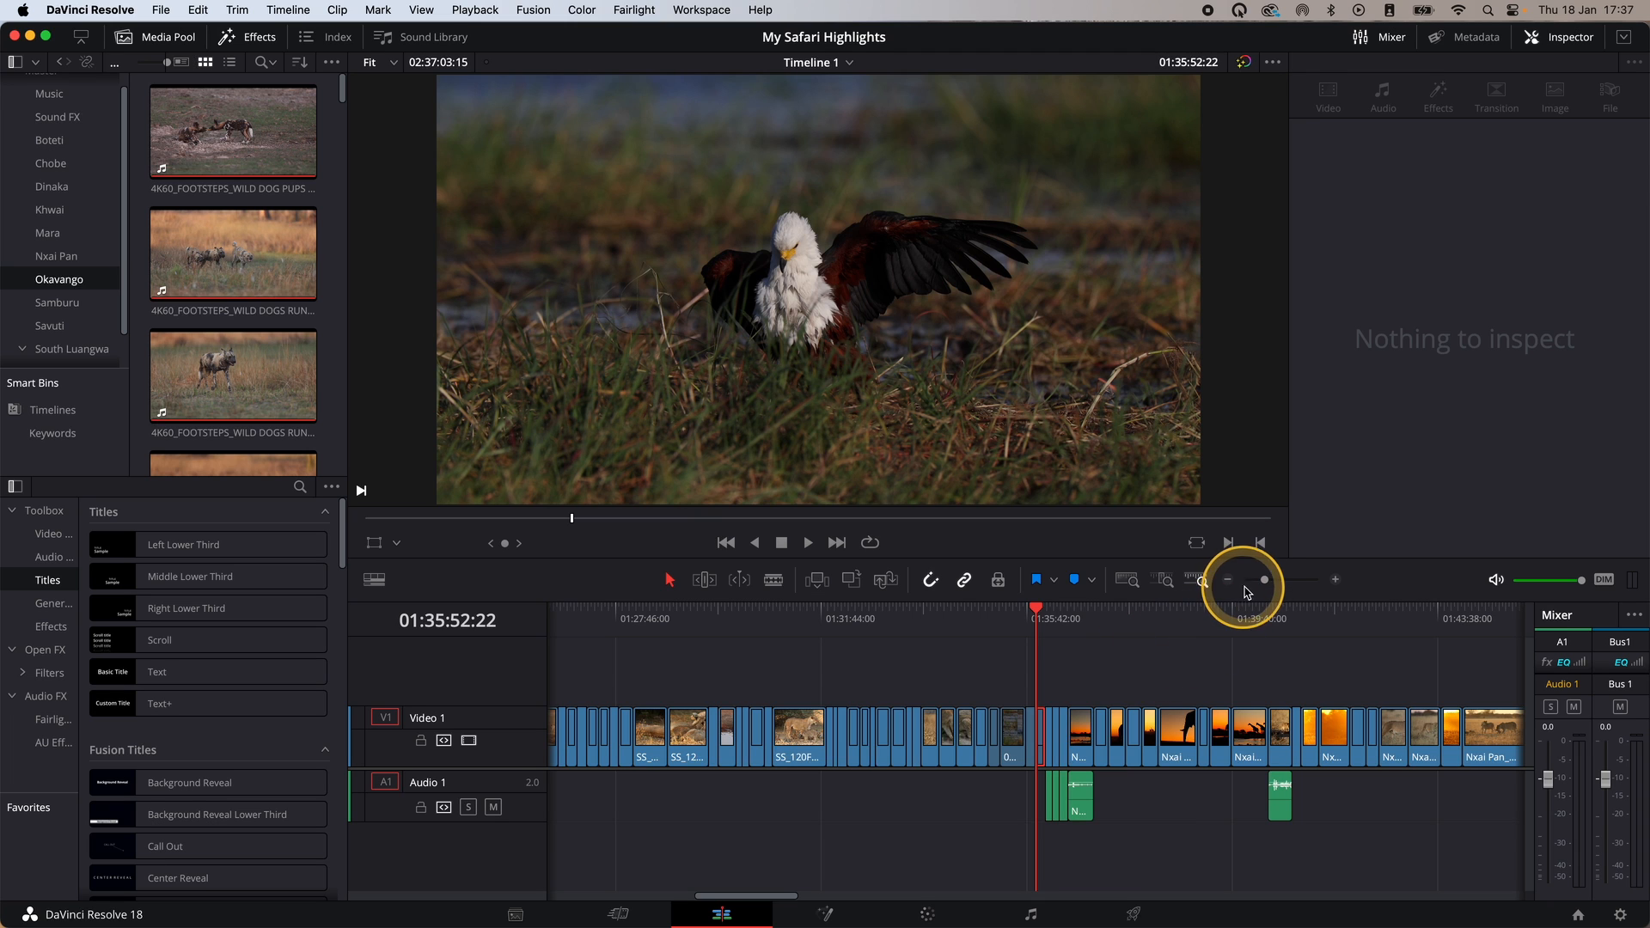
- Review the full length of Timeline 1 and shift the playhead slightly further along it
{"action": "left_click_drag", "start_coordinate": [1267, 585], "coordinate": [1248, 592]}
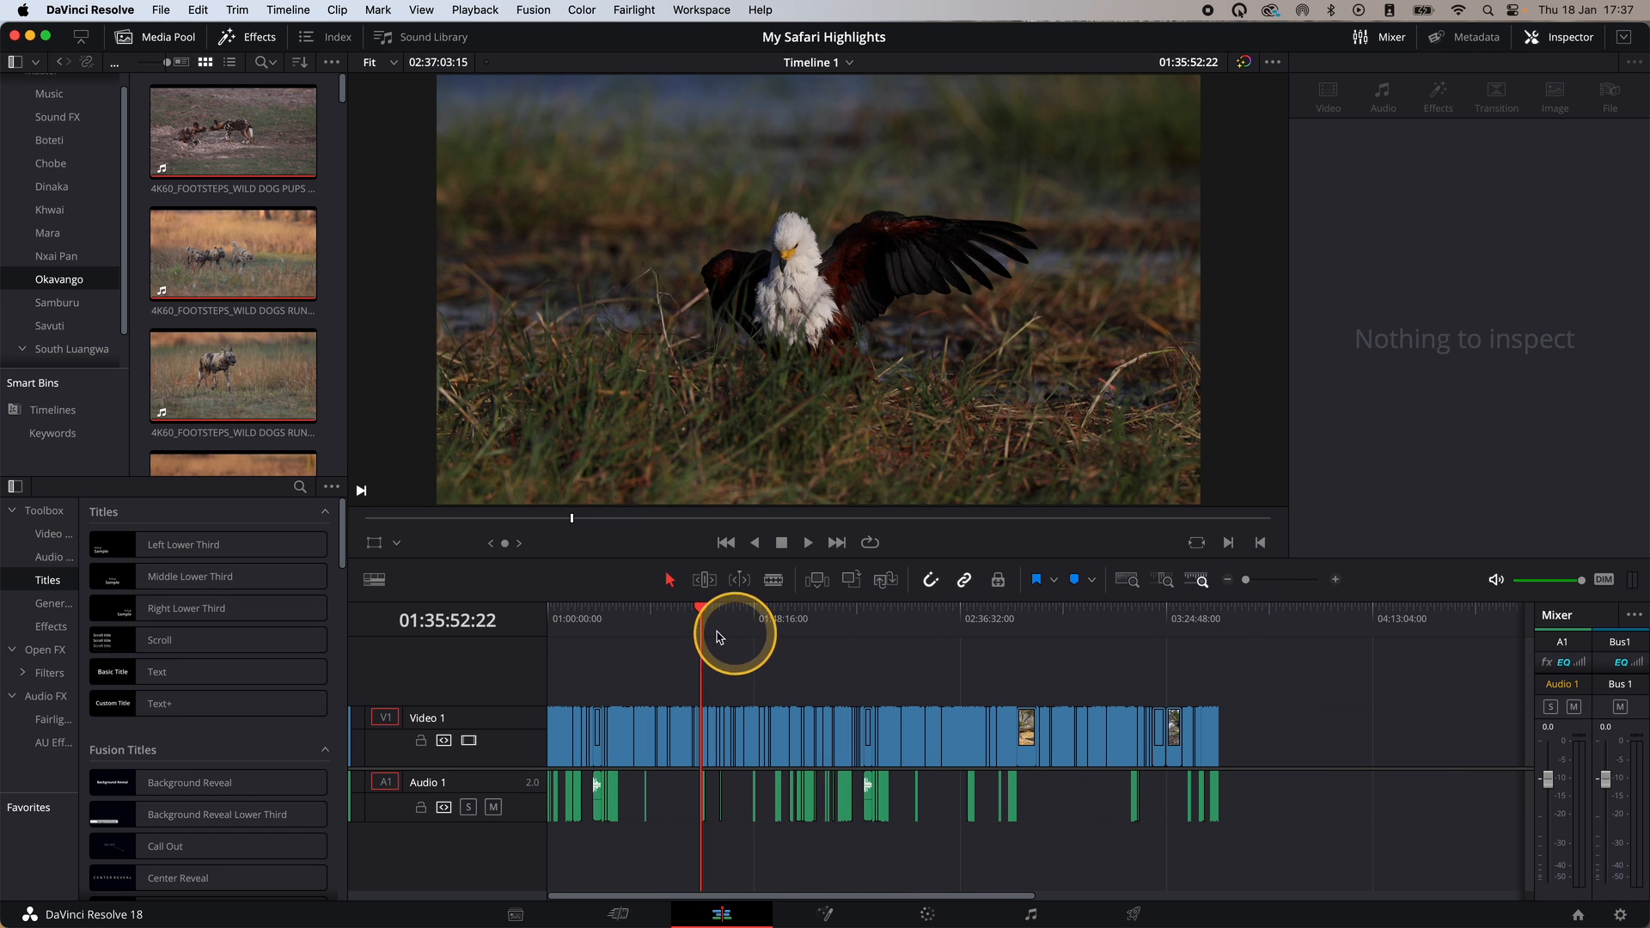
{"action": "left_click_drag", "start_coordinate": [700, 611], "coordinate": [735, 617]}
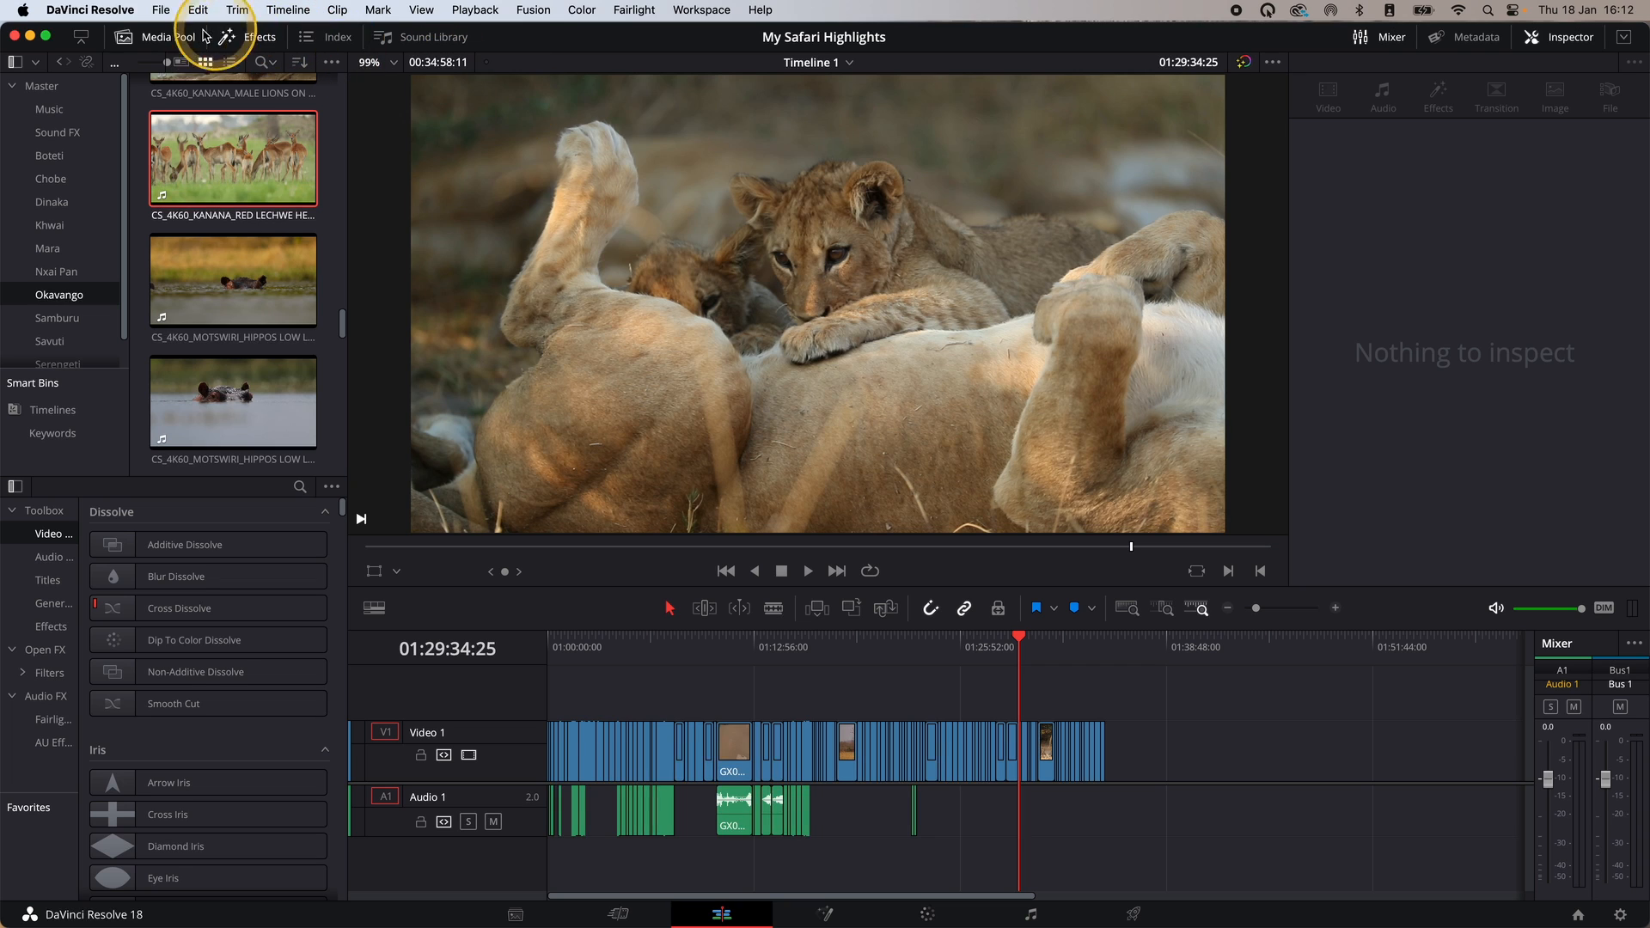
- Create a new empty timeline named Okavango using the project settings
{"action": "left_click", "coordinate": [161, 10]}
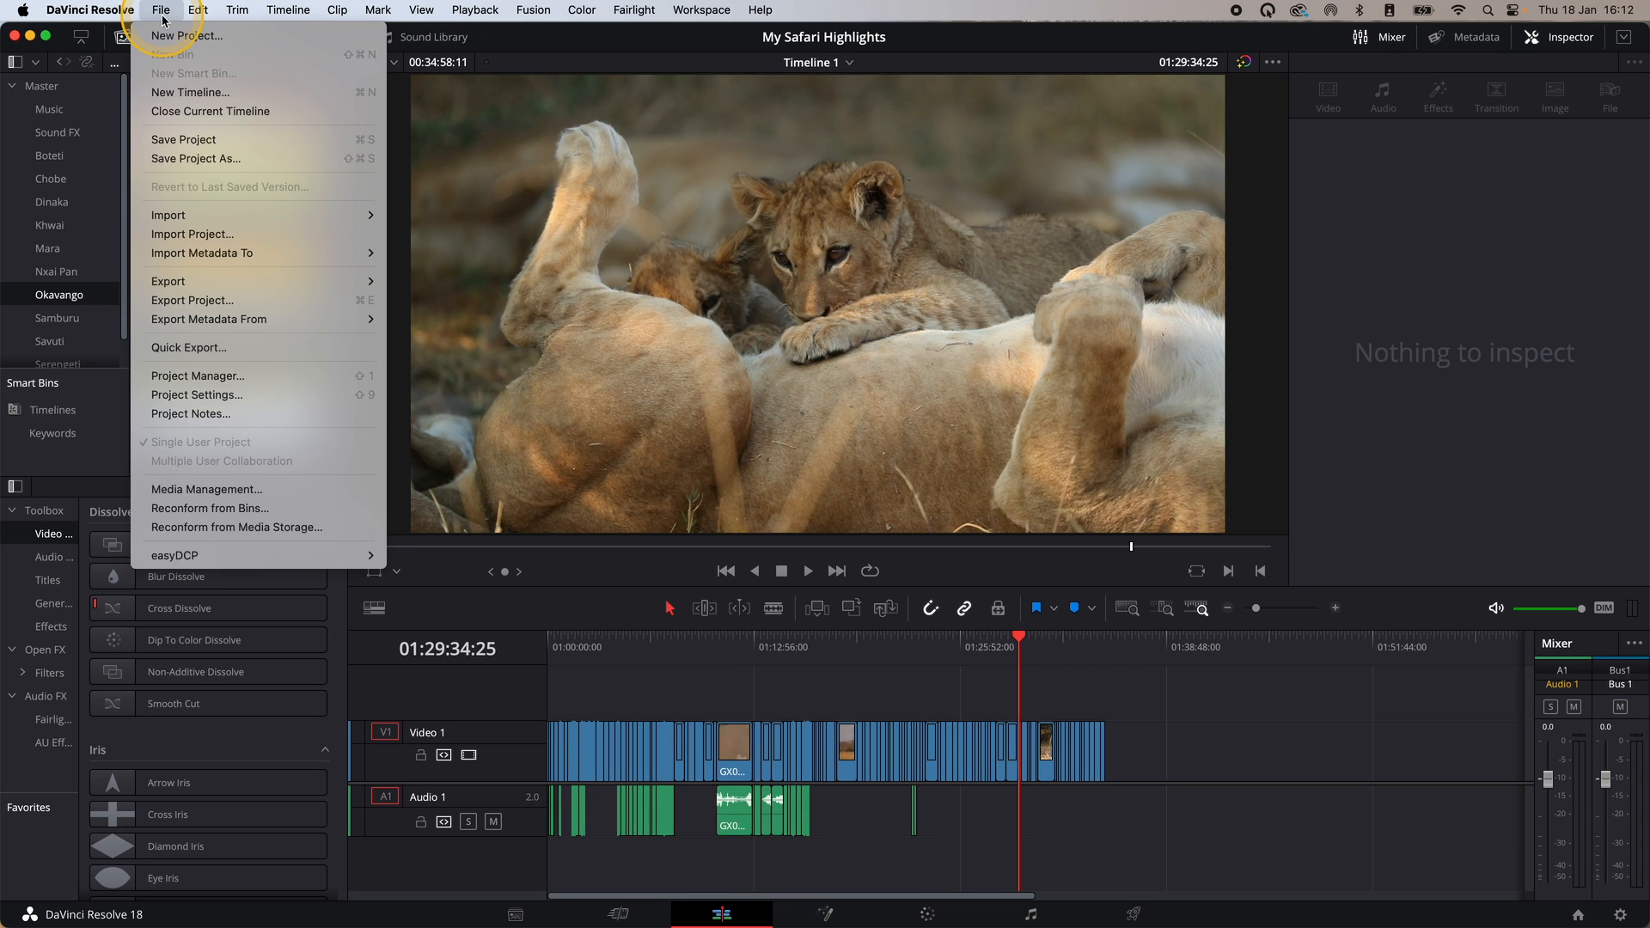
{"action": "left_click", "coordinate": [186, 93]}
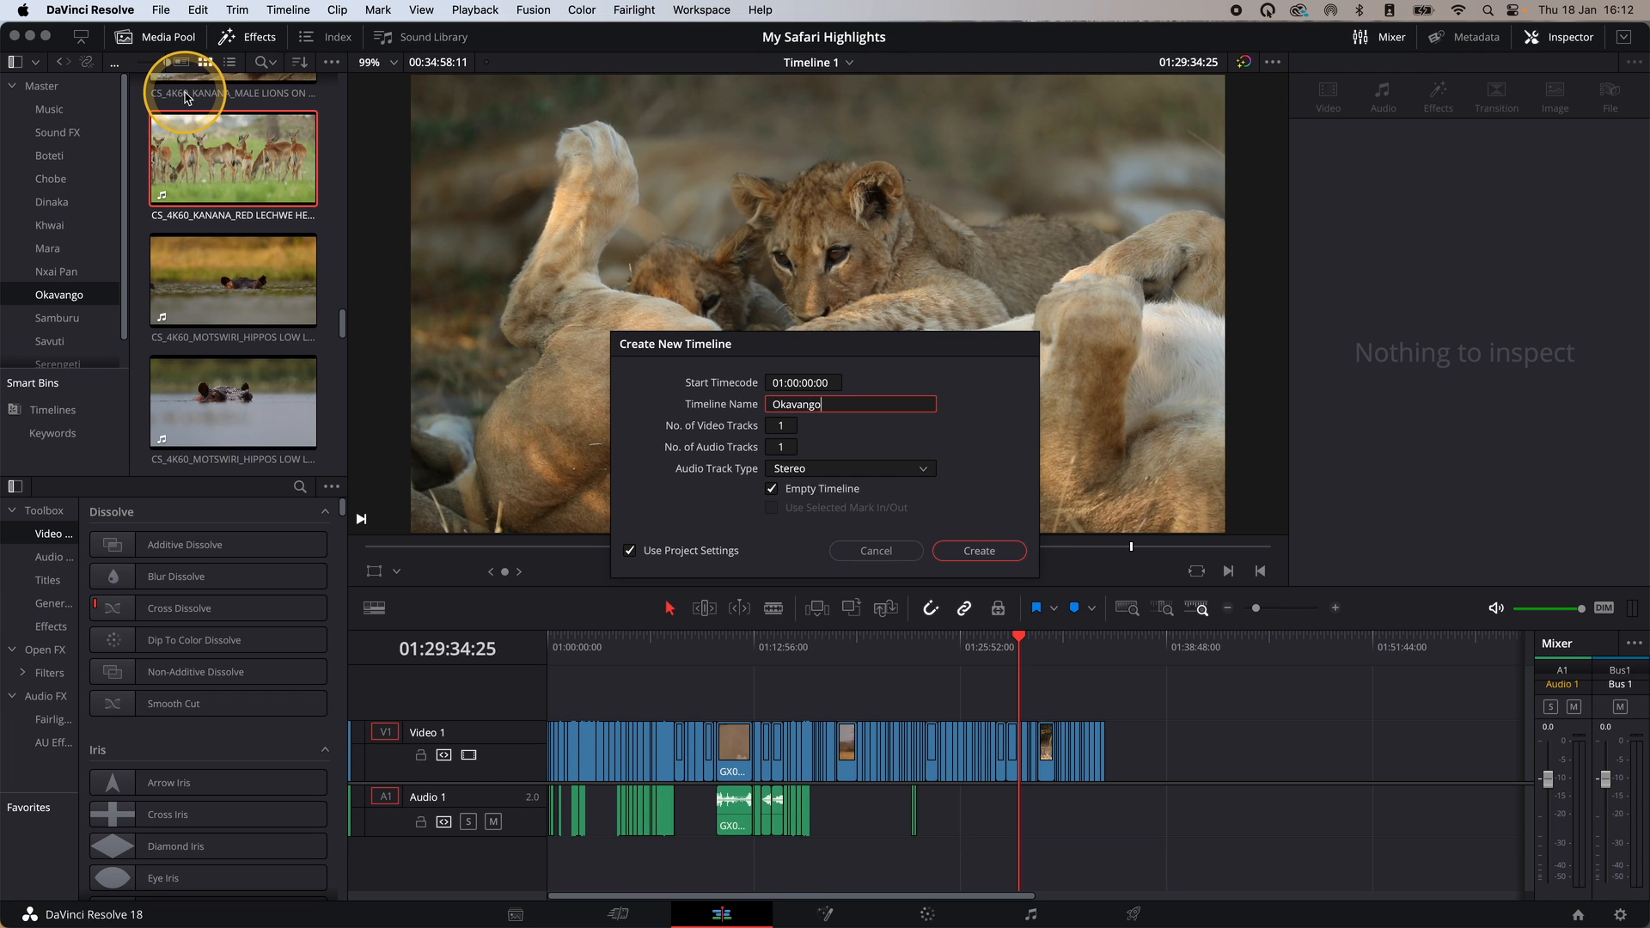
{"action": "left_click", "coordinate": [1007, 553]}
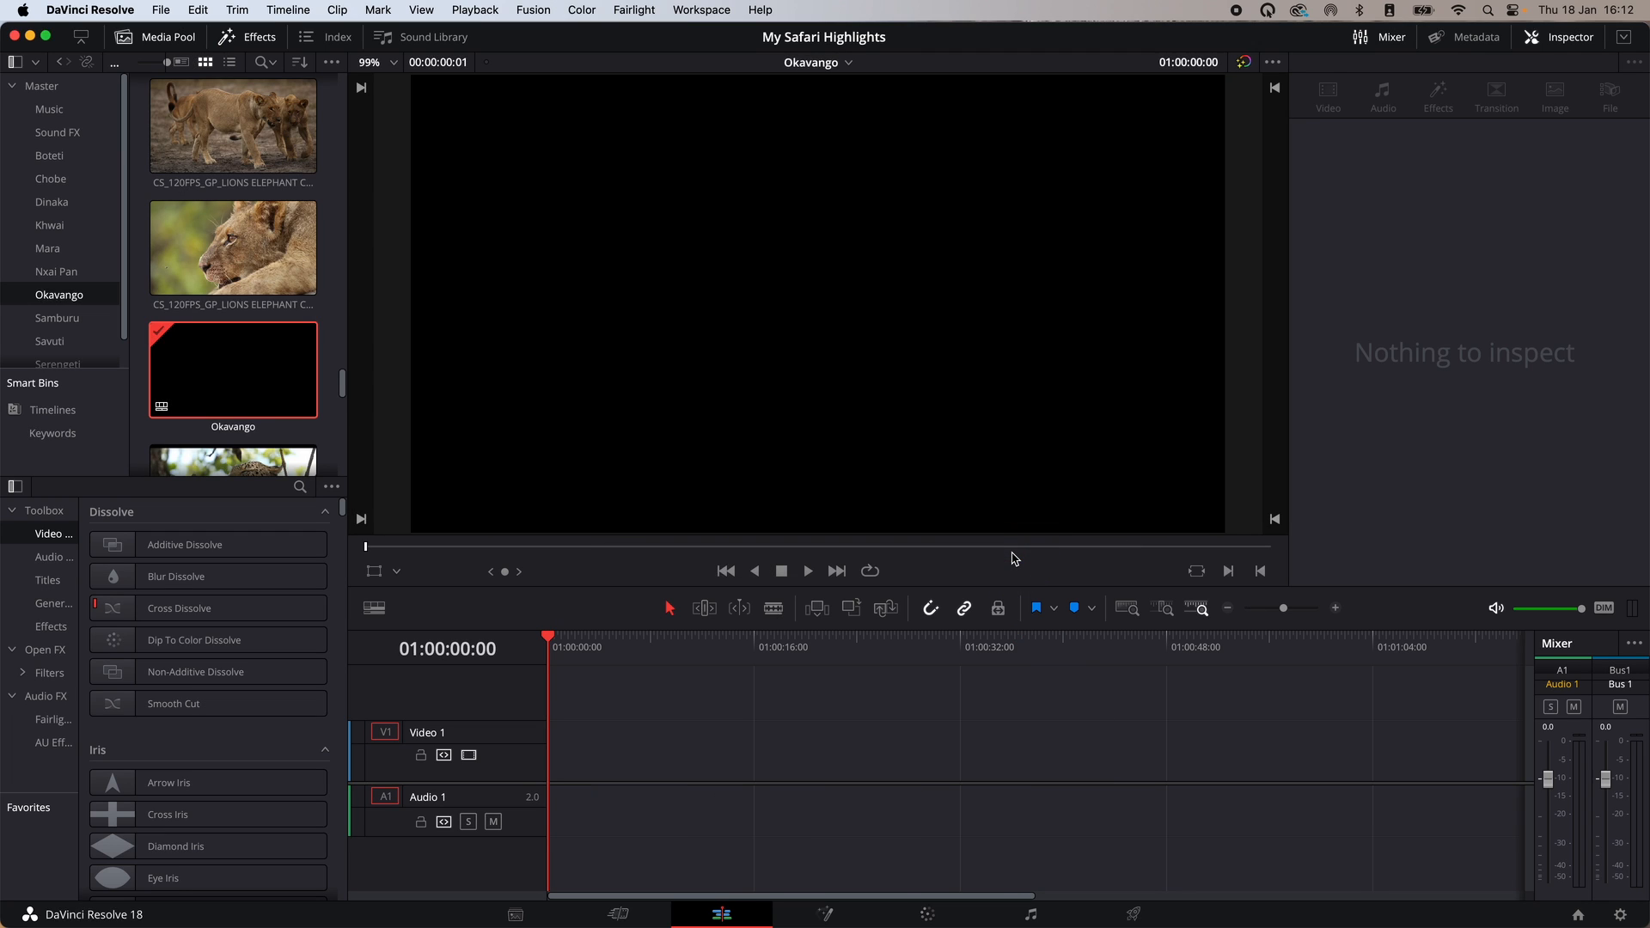
- Create a new empty timeline named Dry Season using the project settings
{"action": "left_click", "coordinate": [161, 10]}
{"action": "left_click", "coordinate": [211, 100]}
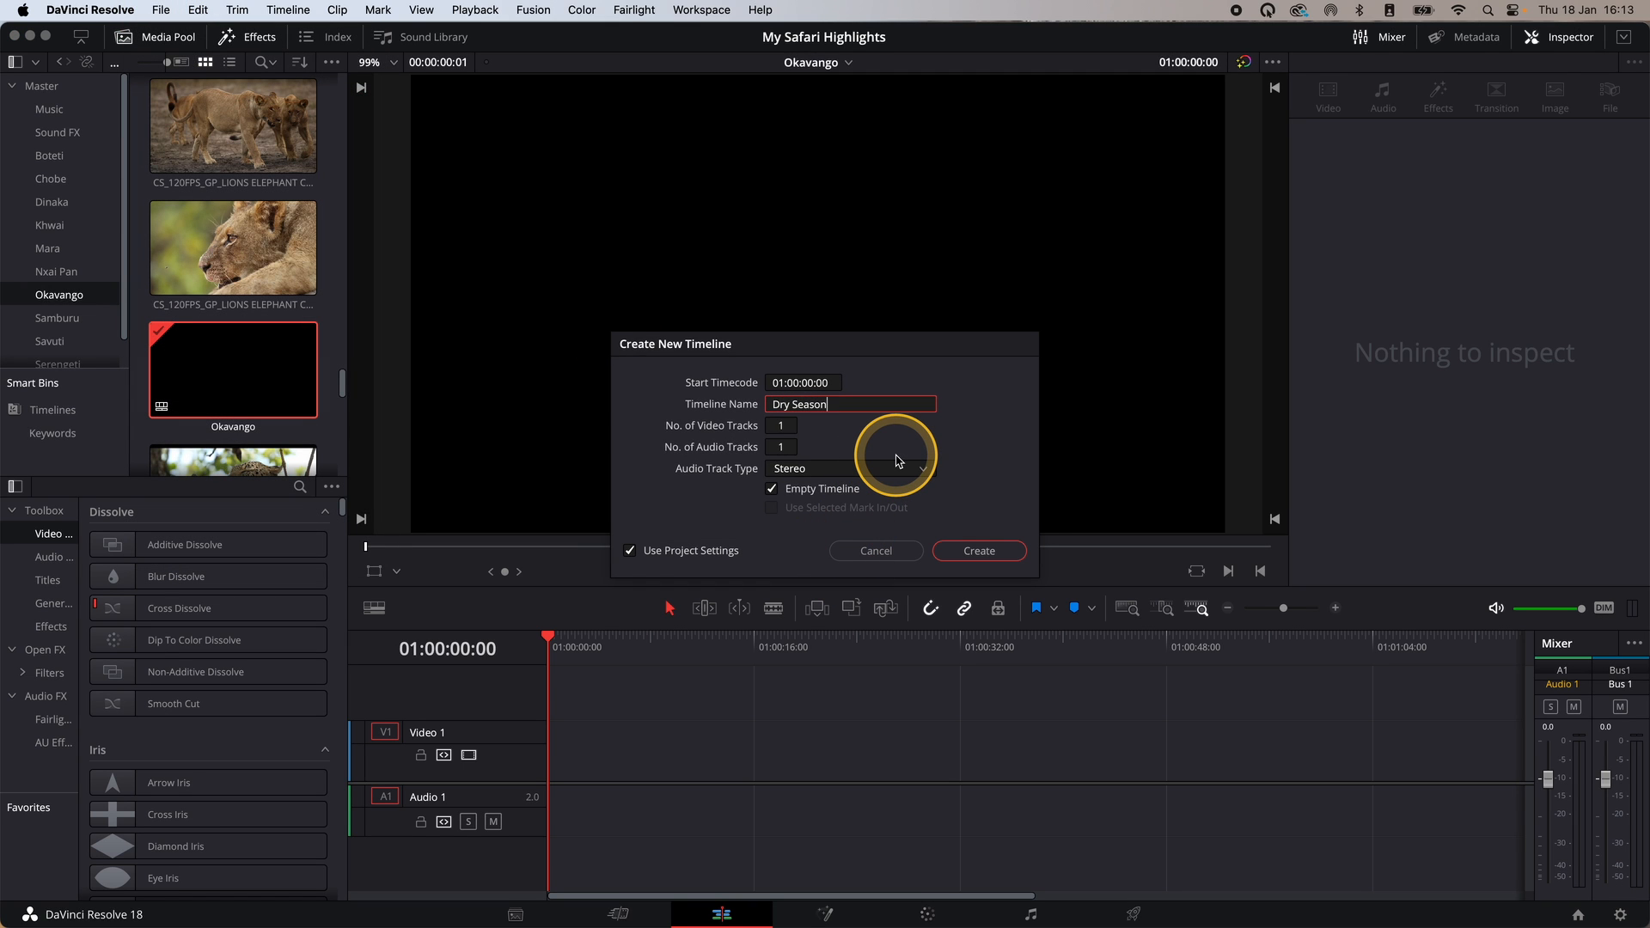
{"action": "left_click", "coordinate": [988, 551]}
- Create a new empty timeline named Green season and bring the new timelines into view in the Okavango bin
{"action": "left_click", "coordinate": [161, 10]}
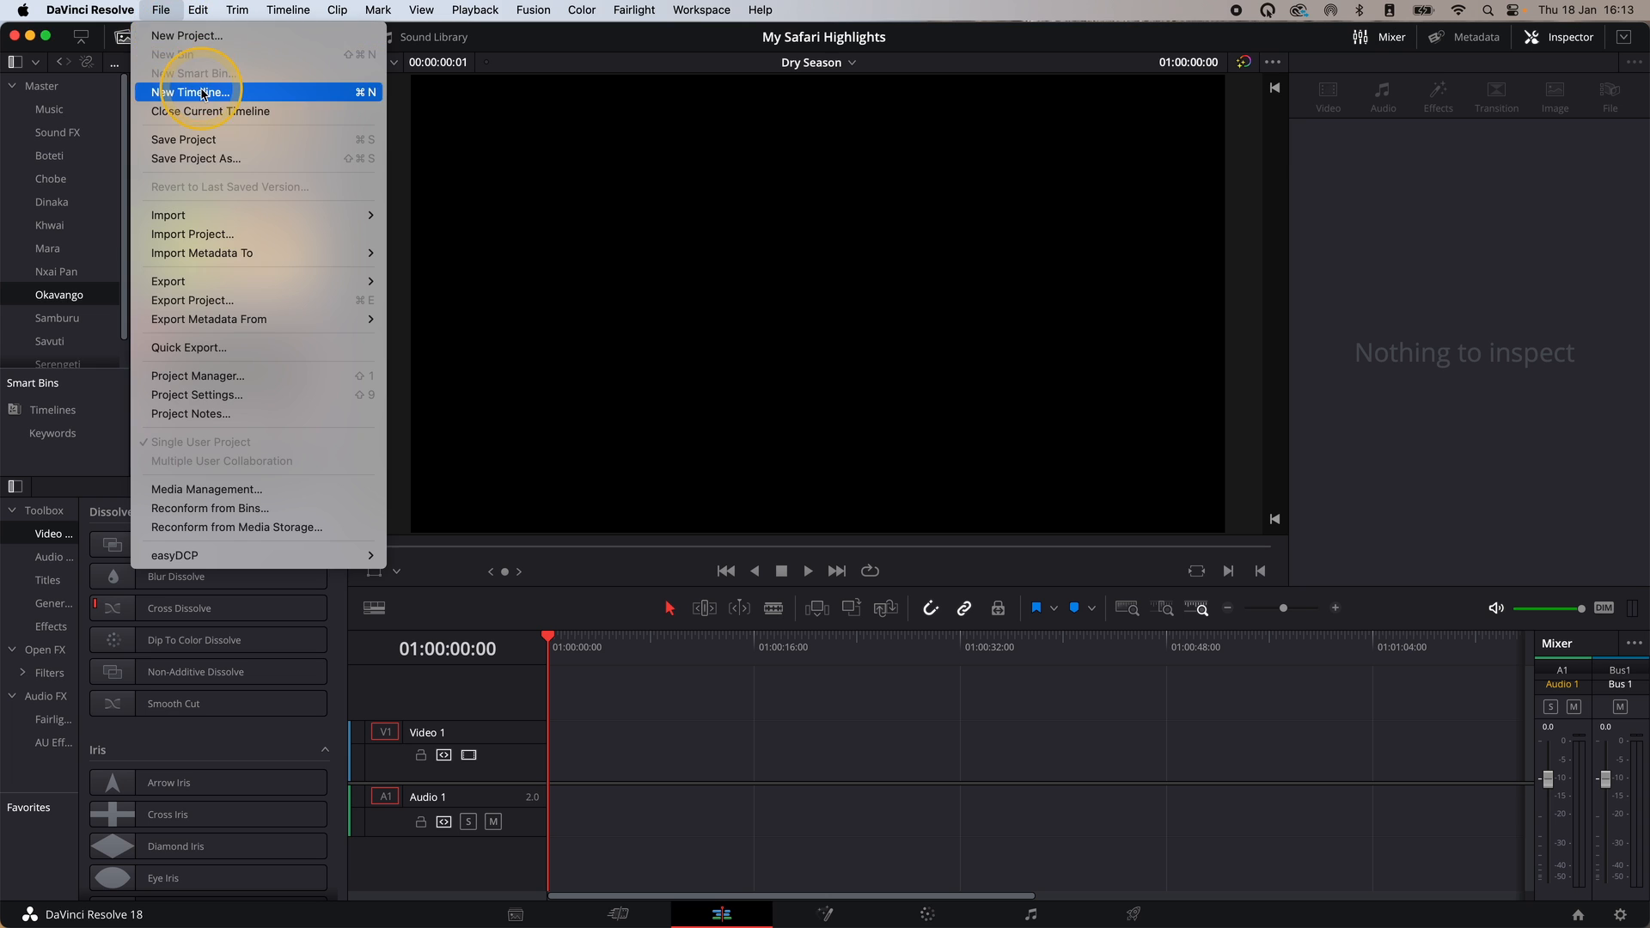
{"action": "left_click", "coordinate": [204, 93]}
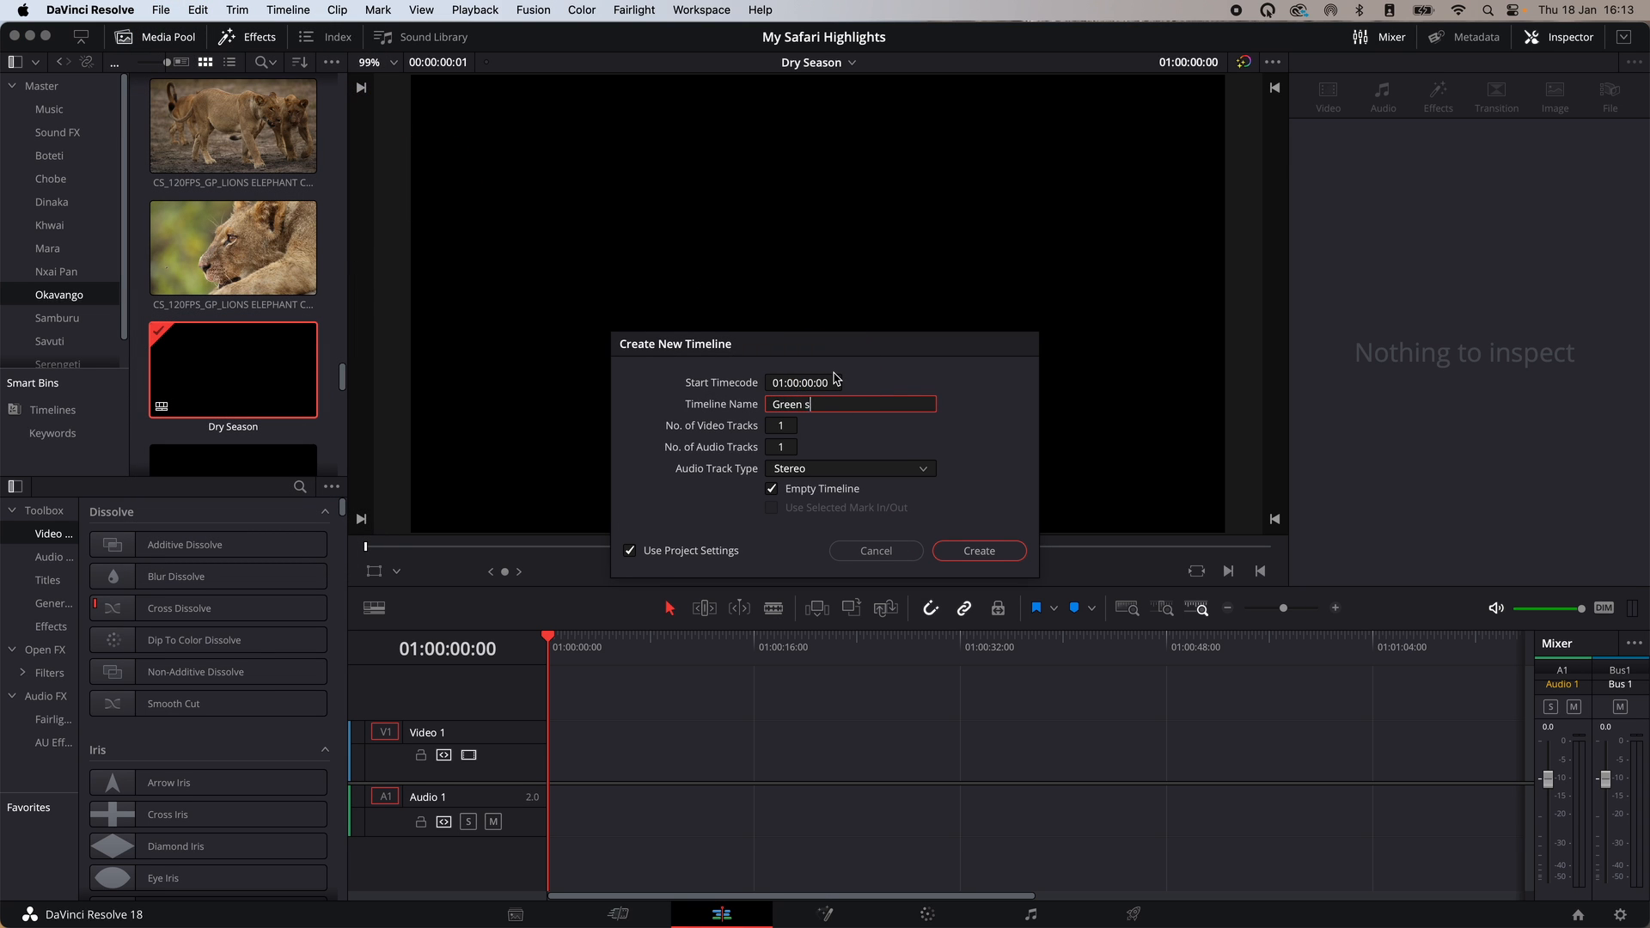
{"action": "left_click", "coordinate": [988, 550]}
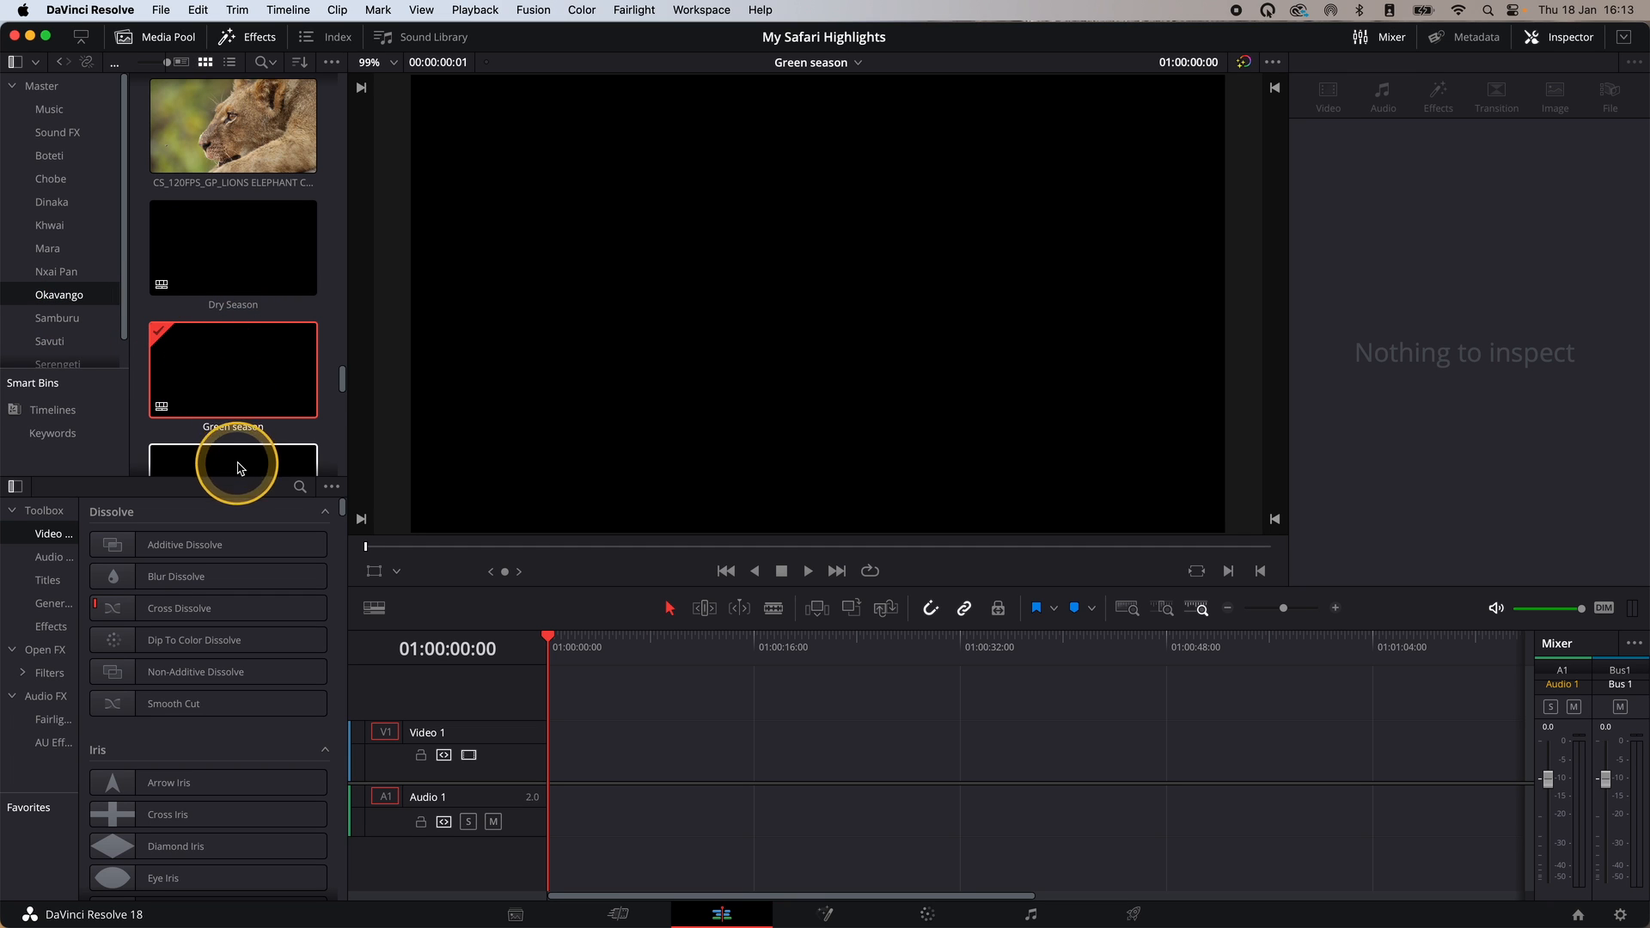
{"action": "mouse_move", "coordinate": [341, 383]}
{"action": "left_mouse_down"}
{"action": "mouse_move", "coordinate": [339, 405]}
{"action": "mouse_move", "coordinate": [348, 394]}
{"action": "left_mouse_up"}
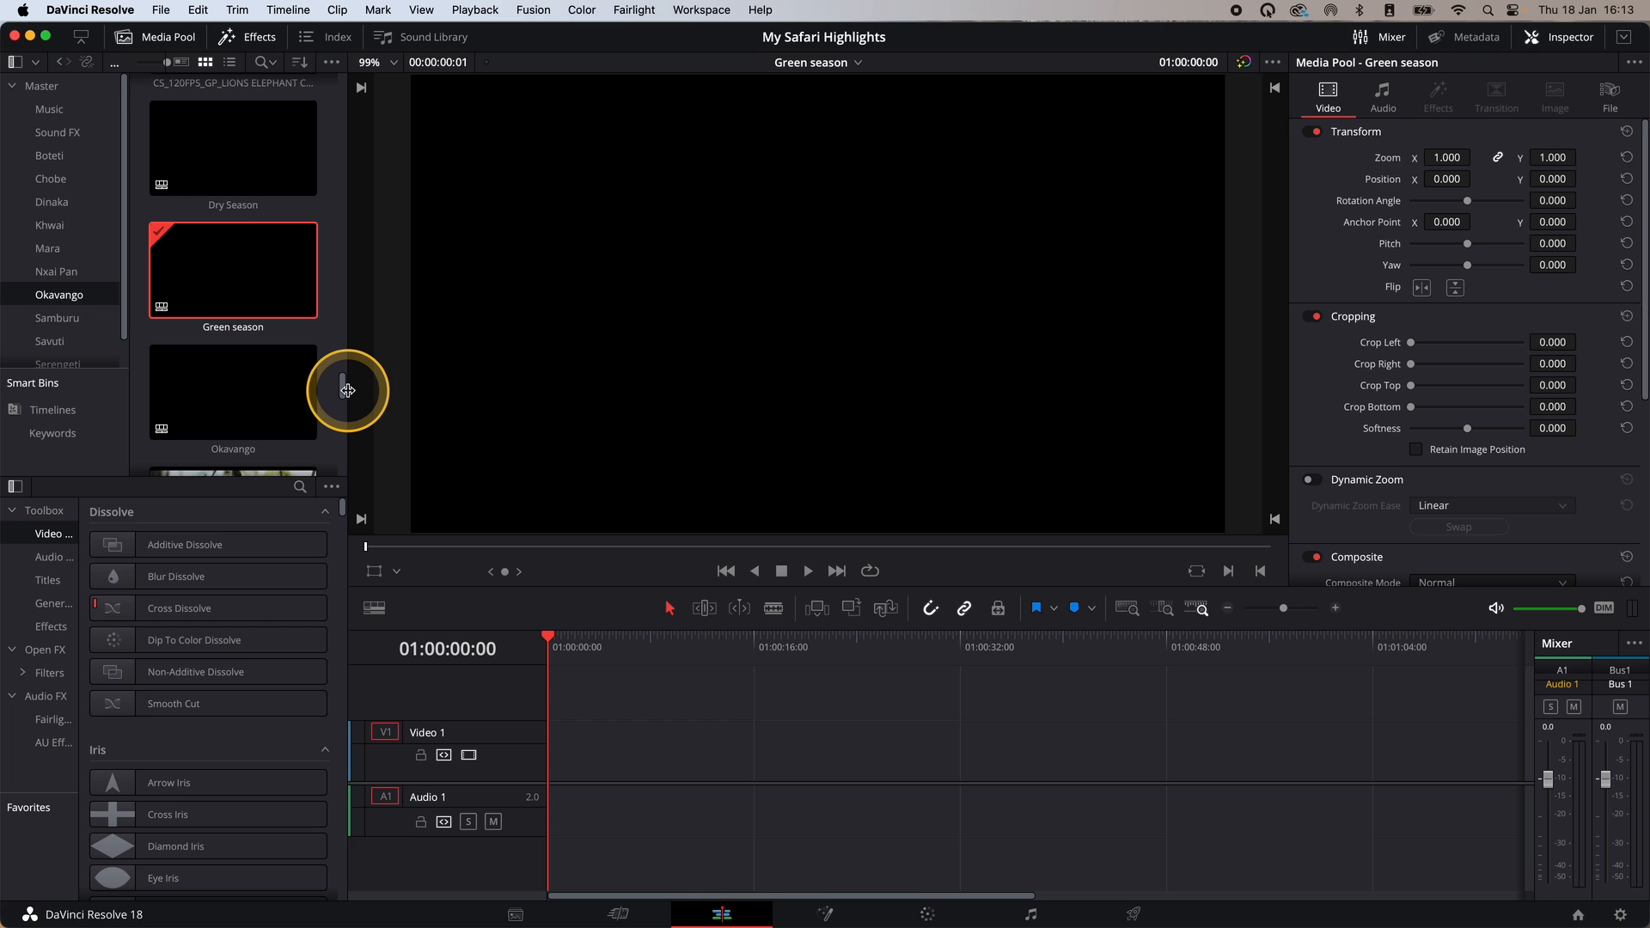
- Create a Timelines bin under Master and move the Dry Season timeline from the Okavango bin into it
{"action": "right_click", "coordinate": [51, 89]}
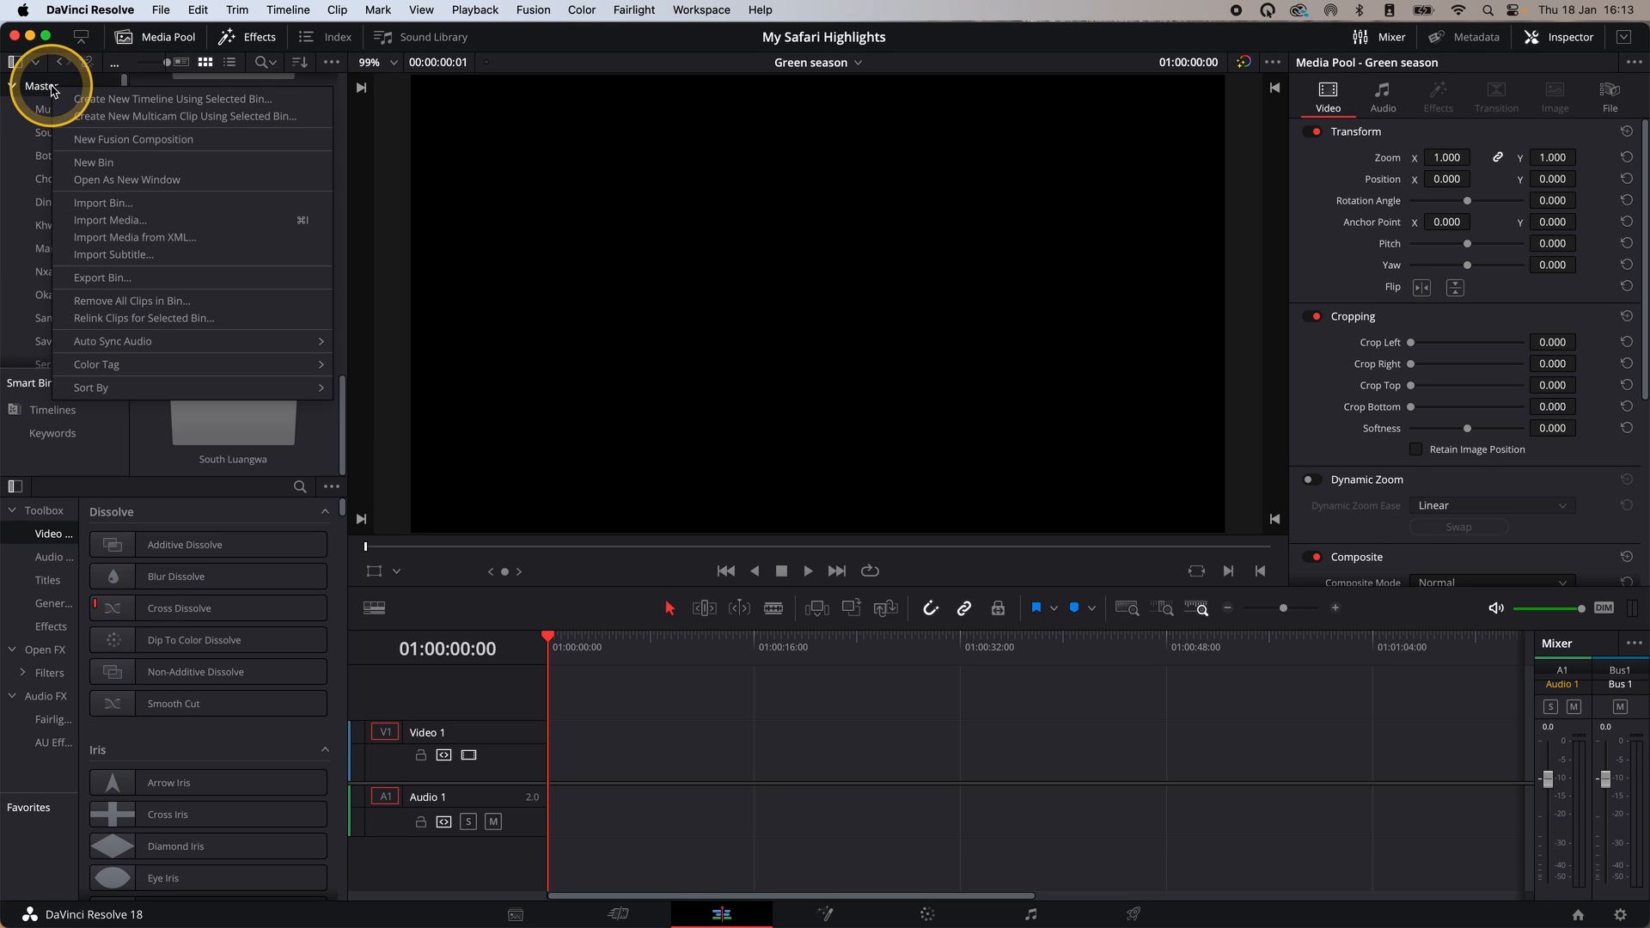
{"action": "left_click", "coordinate": [95, 162]}
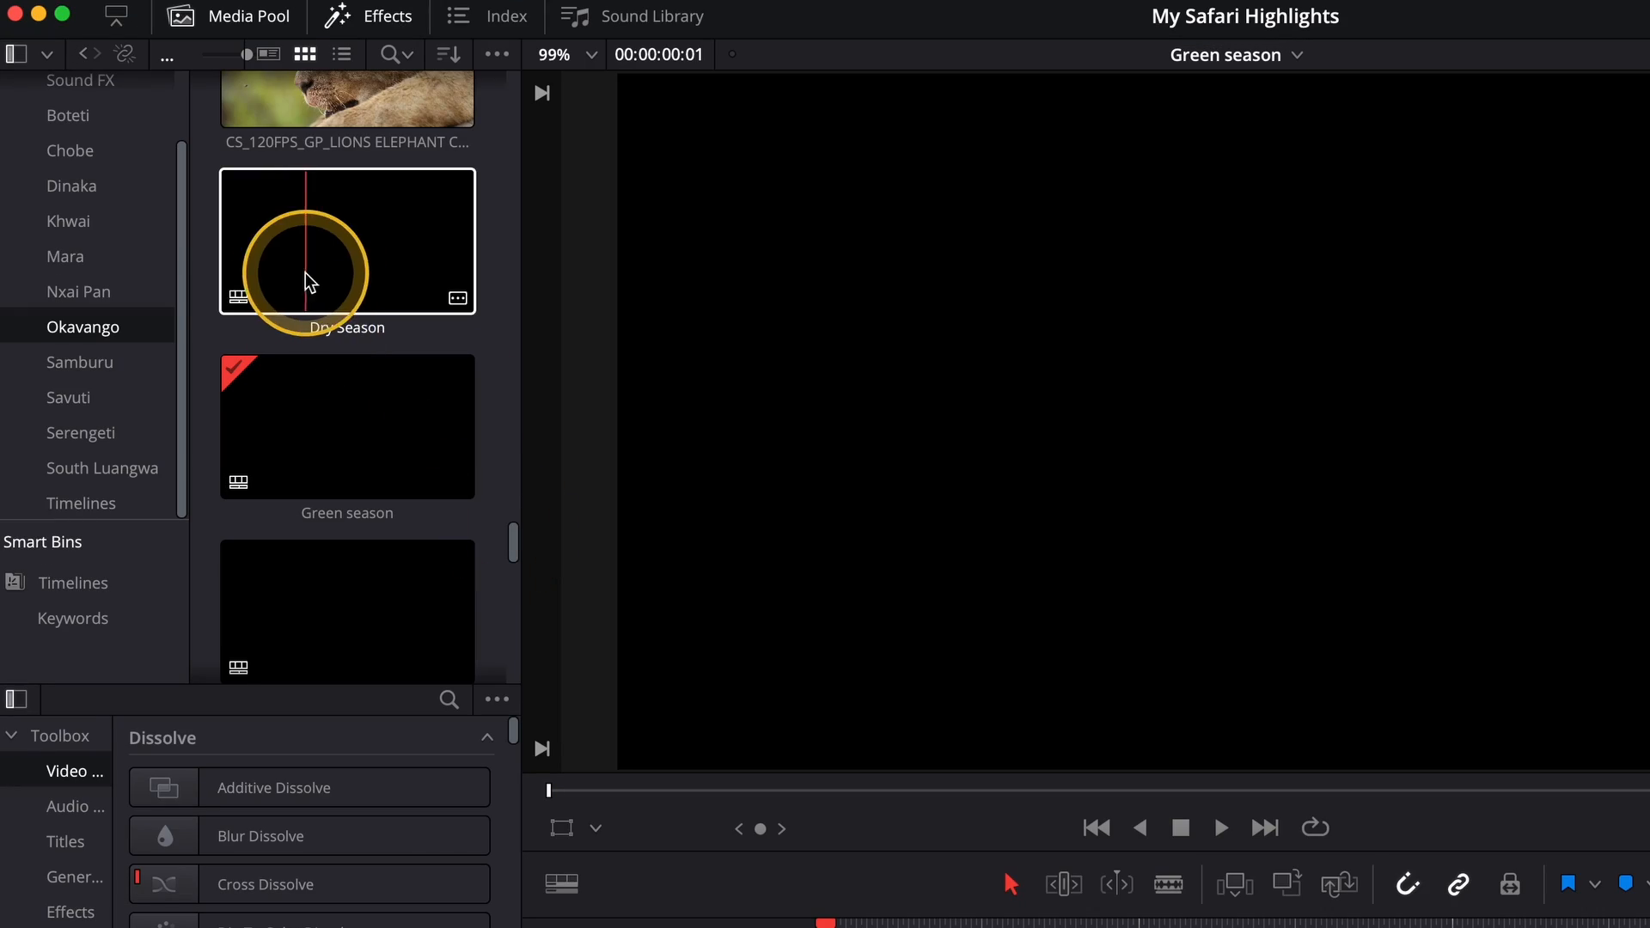
{"action": "left_click_drag", "start_coordinate": [208, 210], "coordinate": [76, 364]}
{"action": "left_click_drag", "start_coordinate": [110, 514], "coordinate": [111, 514]}
- Open the Timelines bin and load the Mara timeline, followed by the Dinaka timeline
{"action": "left_click", "coordinate": [110, 505]}
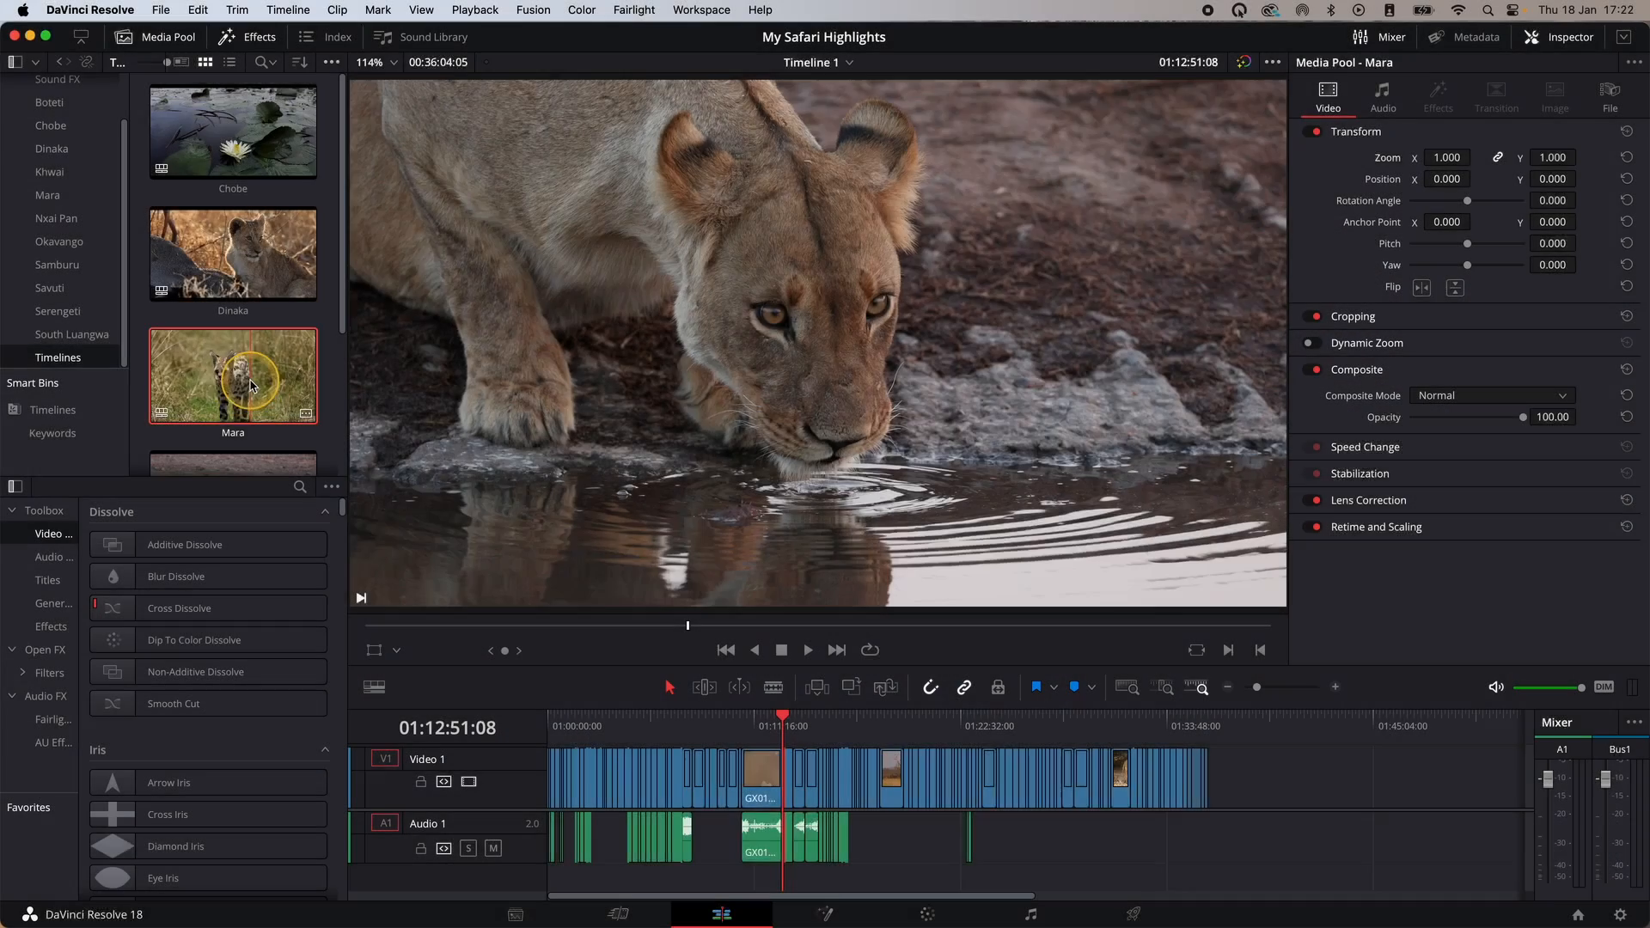
{"action": "left_click", "coordinate": [252, 386]}
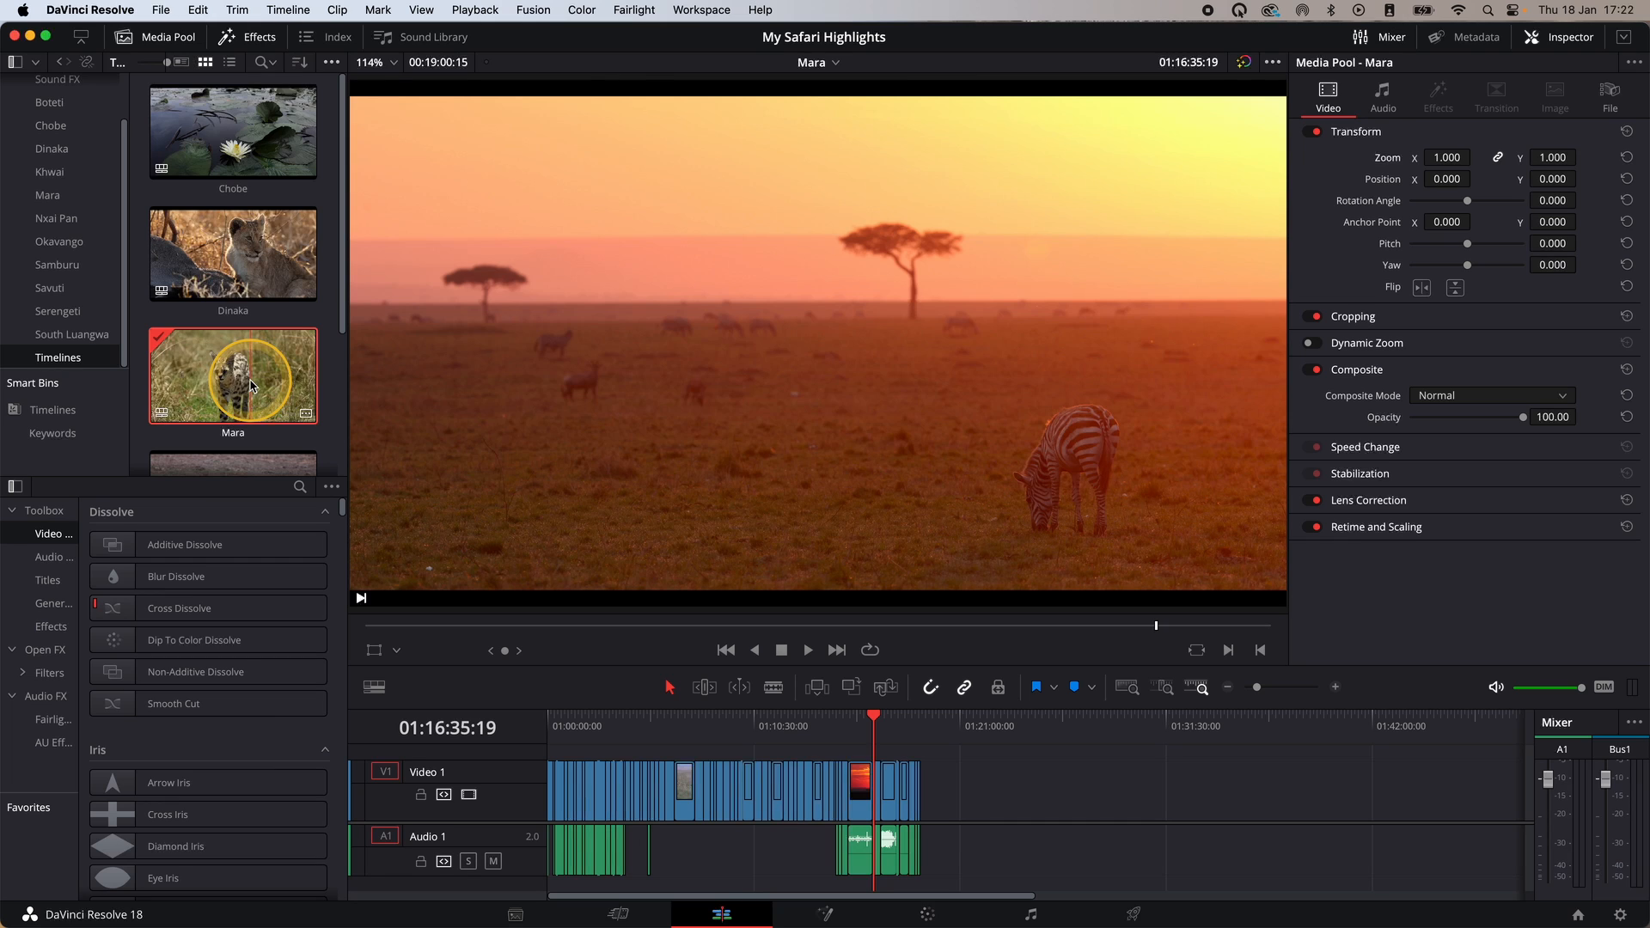
{"action": "double_click", "coordinate": [225, 260]}
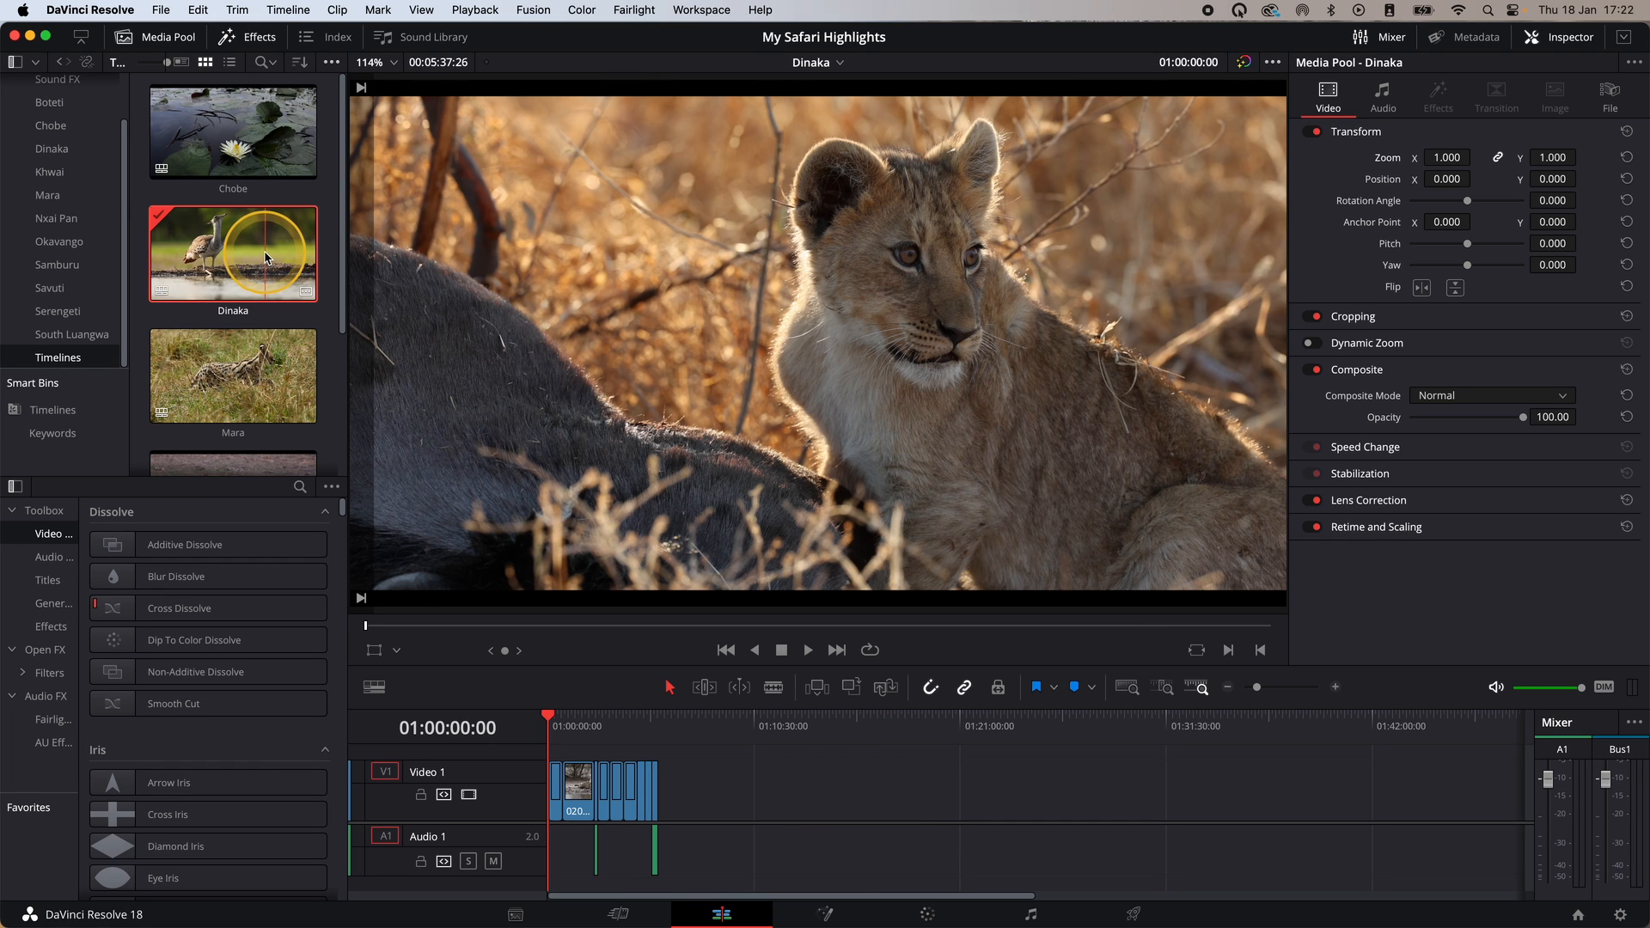
- Switch from Dinaka to the Mara timeline and scrub through it to 01:16:35:19
{"action": "left_click", "coordinate": [839, 62]}
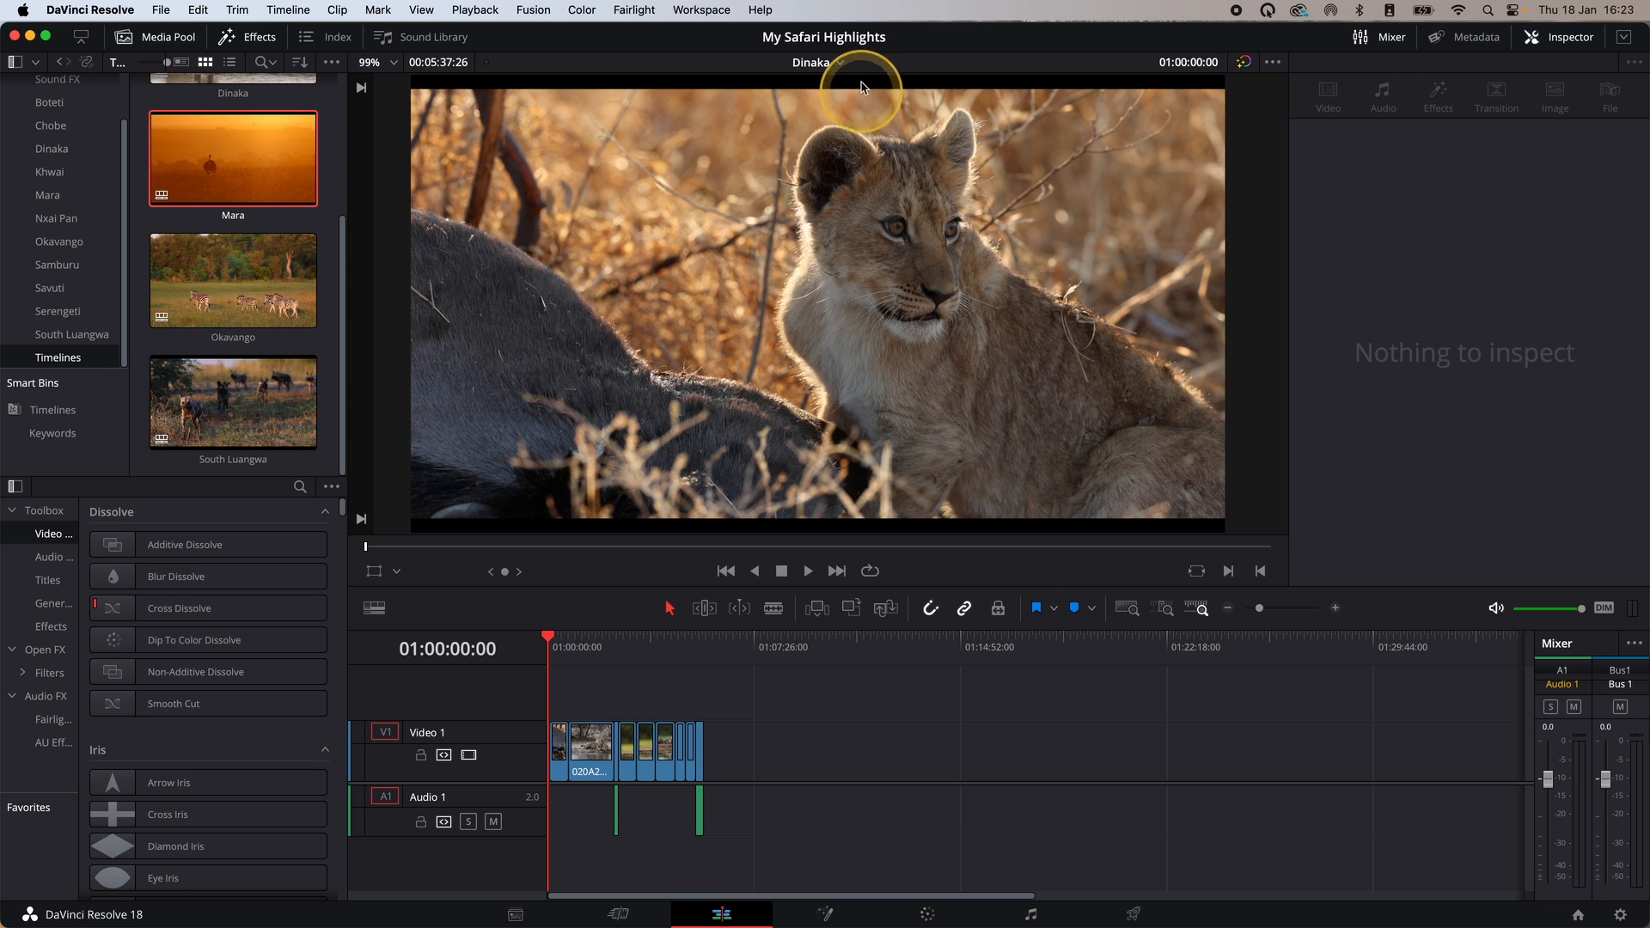
{"action": "left_click", "coordinate": [839, 62]}
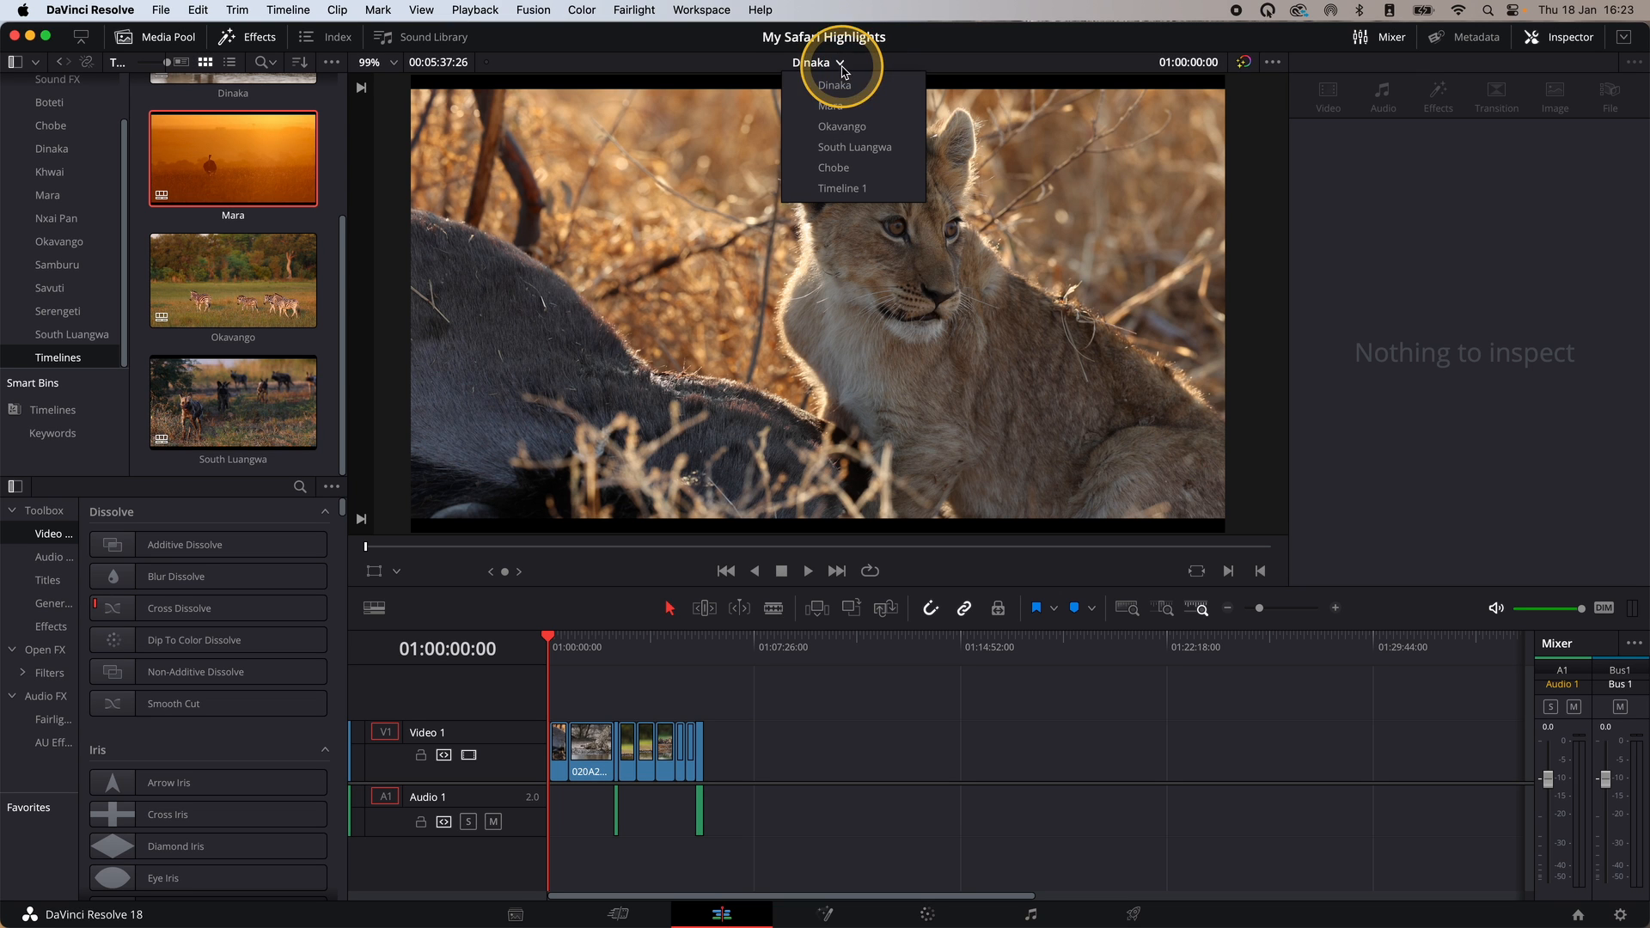
{"action": "left_click", "coordinate": [848, 113]}
{"action": "left_click", "coordinate": [551, 640]}
{"action": "left_click_drag", "start_coordinate": [553, 643], "coordinate": [873, 632]}
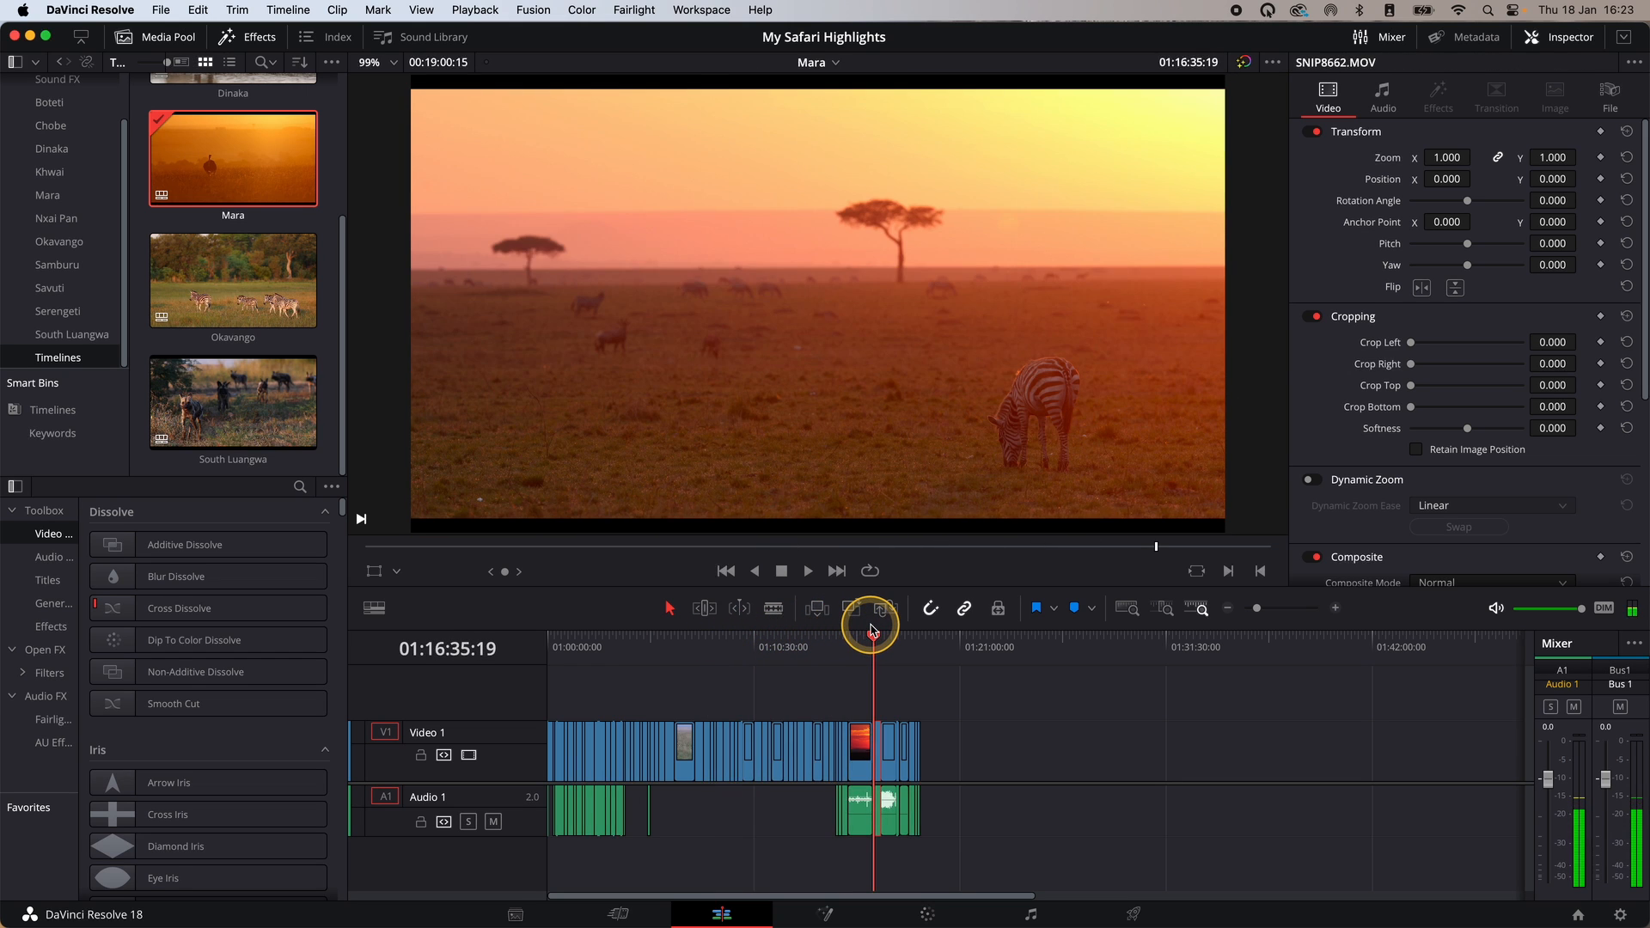
- Switch to the Chobe timeline and scrub through its footage to 01:12:44:21
{"action": "left_click", "coordinate": [831, 63]}
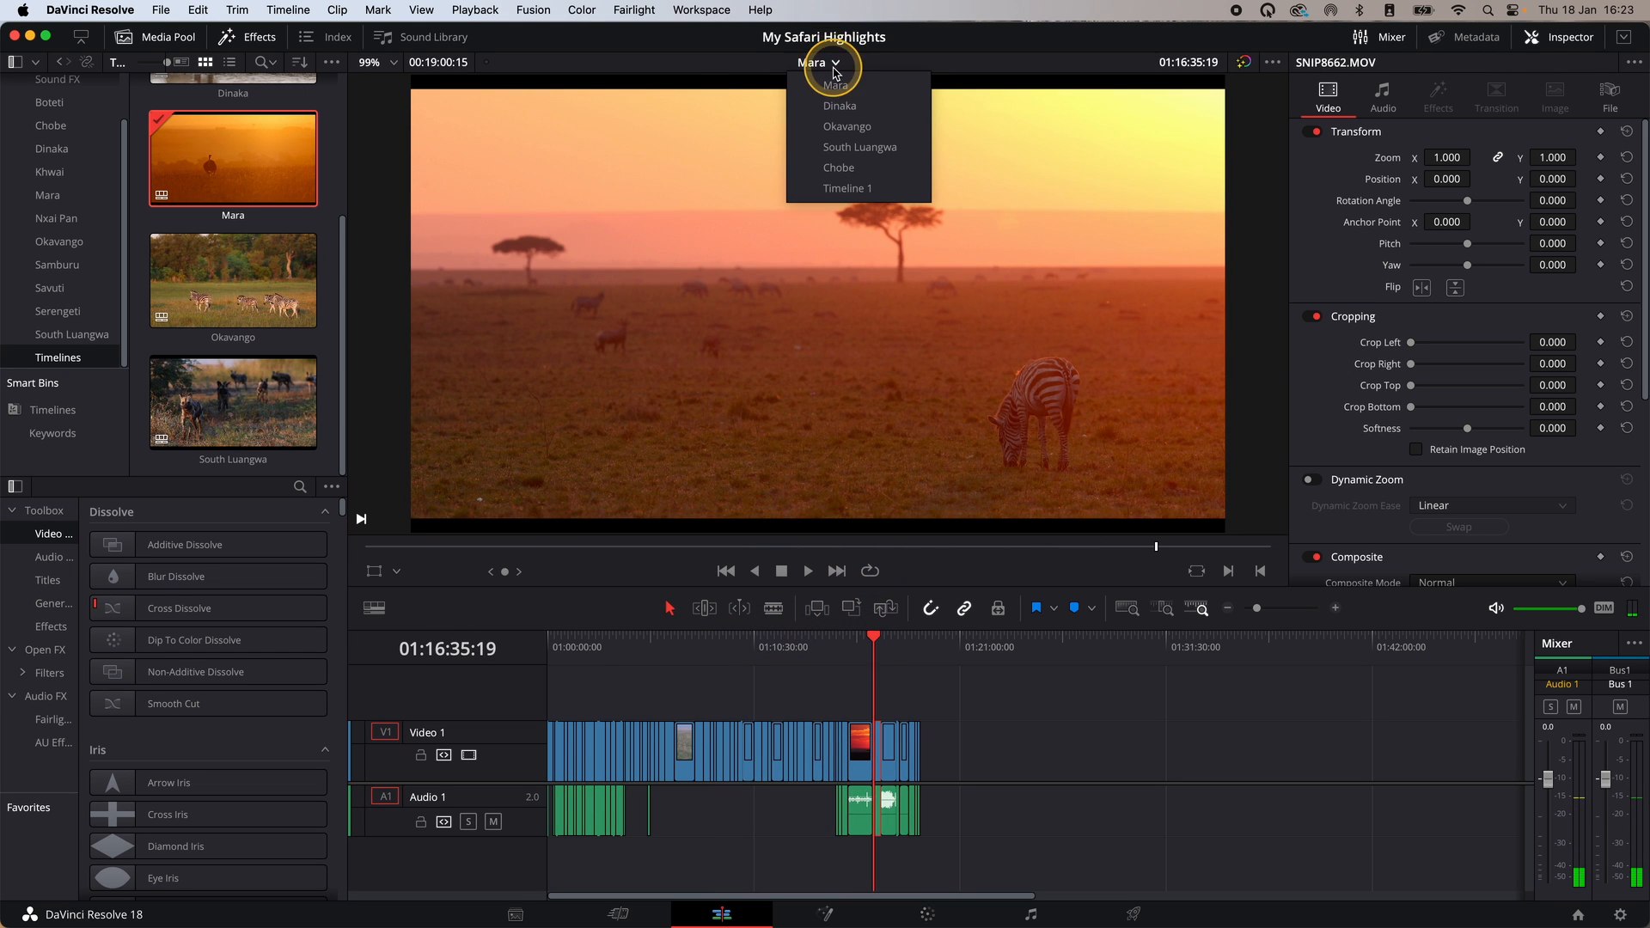
{"action": "left_click", "coordinate": [840, 168]}
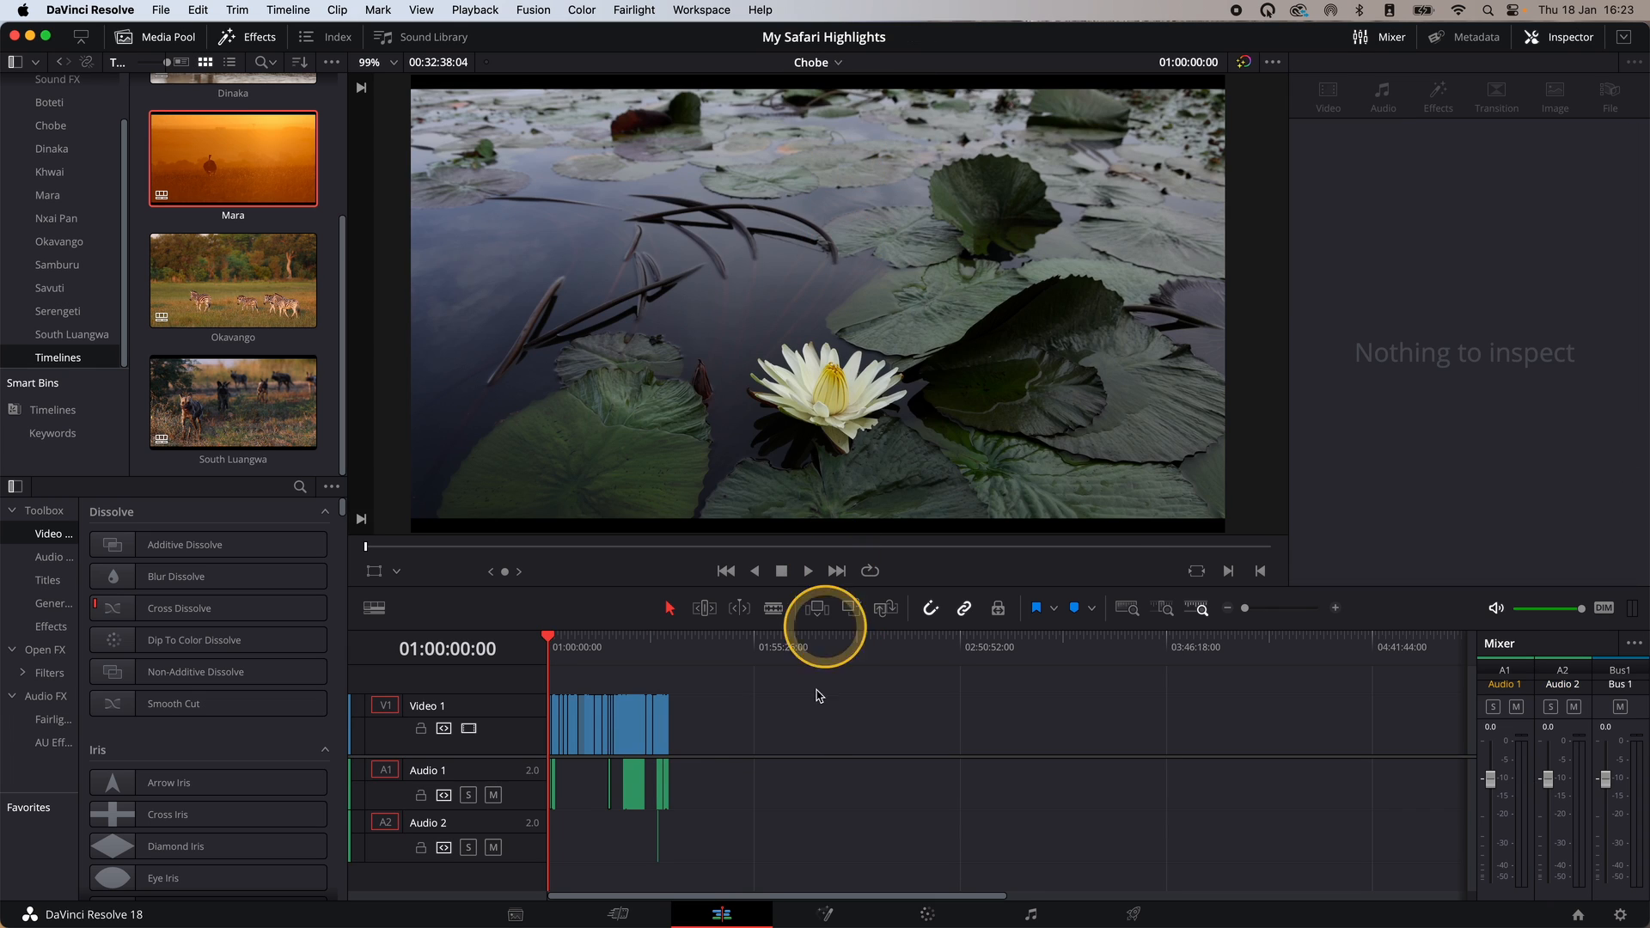
{"action": "left_click", "coordinate": [563, 644]}
{"action": "left_click_drag", "start_coordinate": [563, 645], "coordinate": [597, 640]}
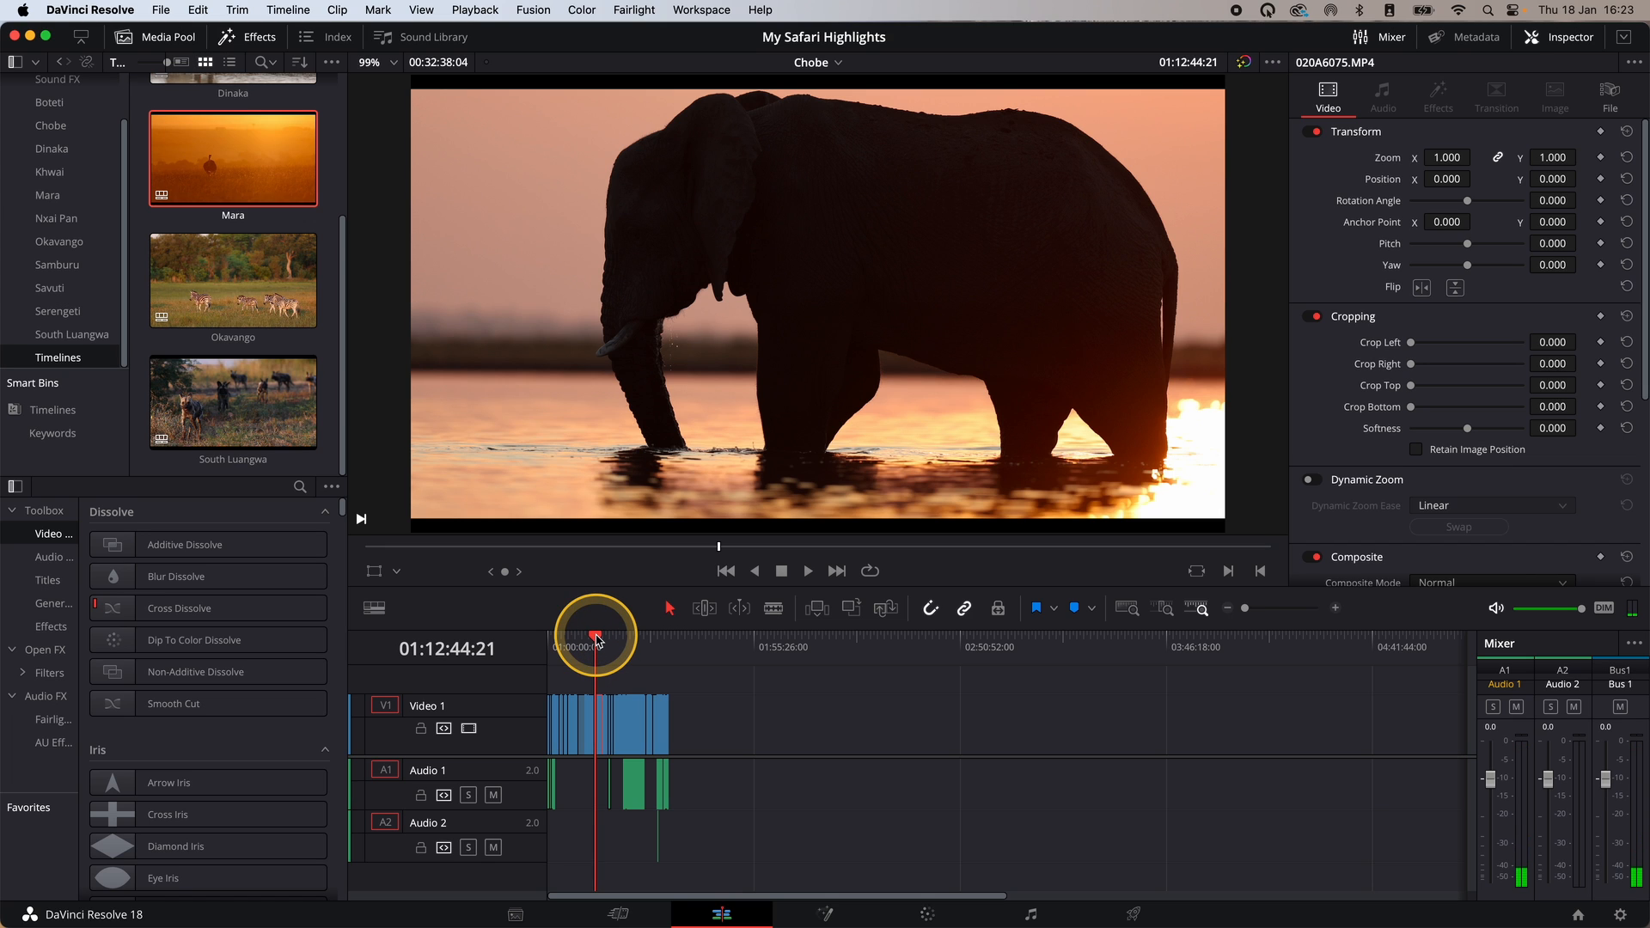
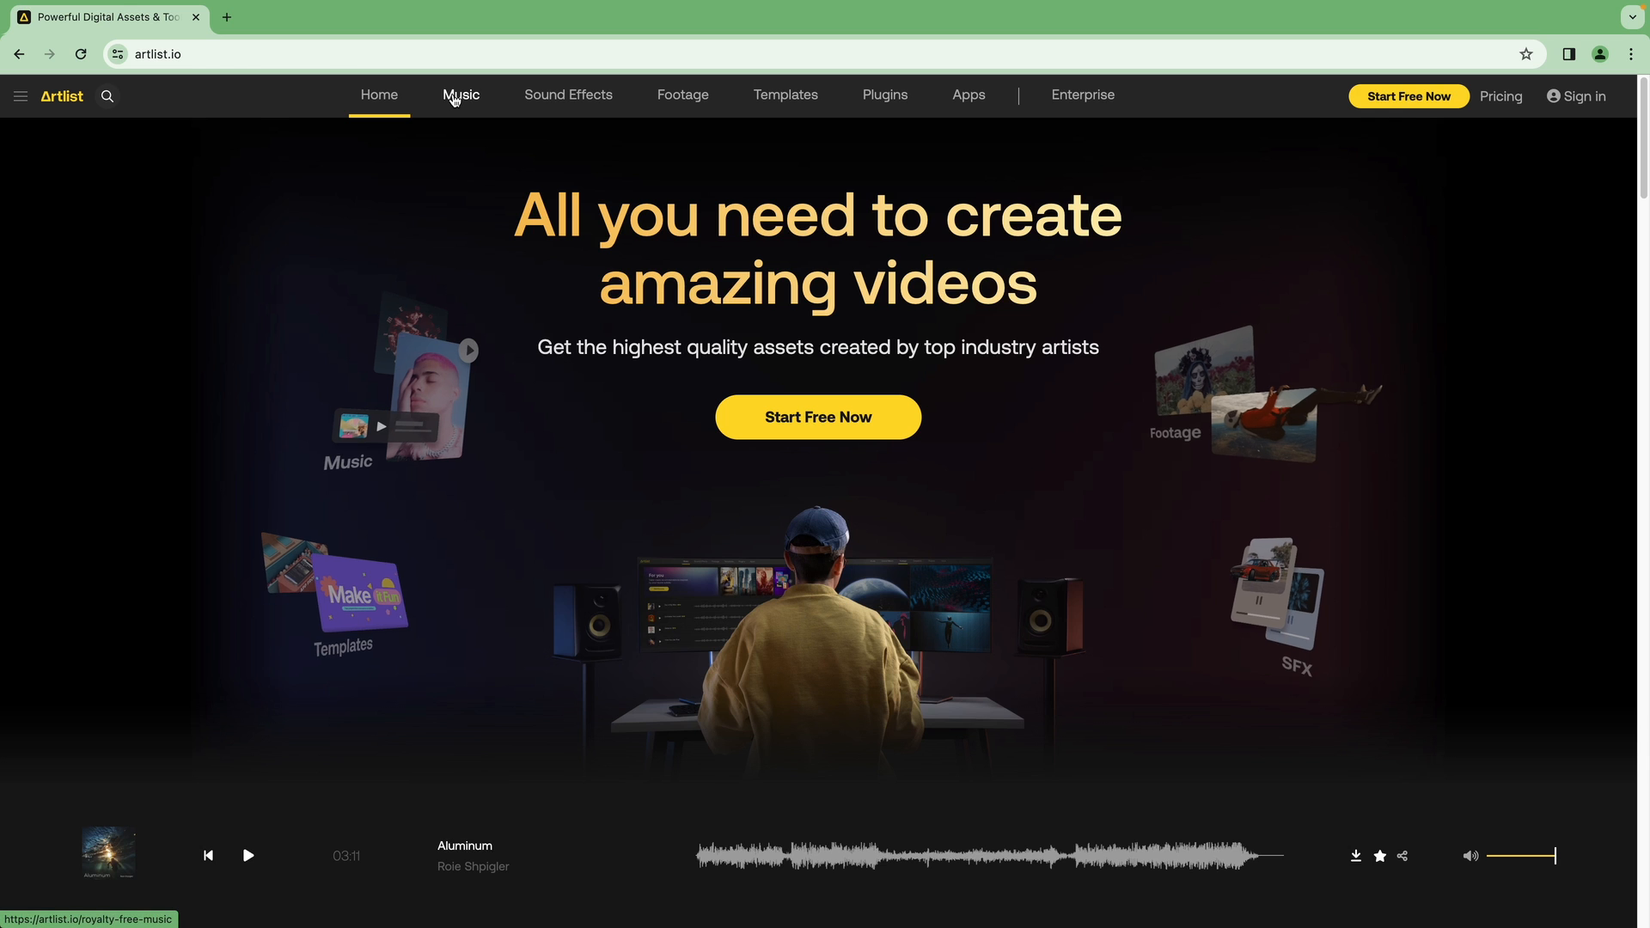
- Switch to the Artlist website and browse its royalty-free music filters by mood, genre and video theme
{"action": "scroll", "coordinate": [186, 563], "scroll_direction": "down", "scroll_amount": 8}
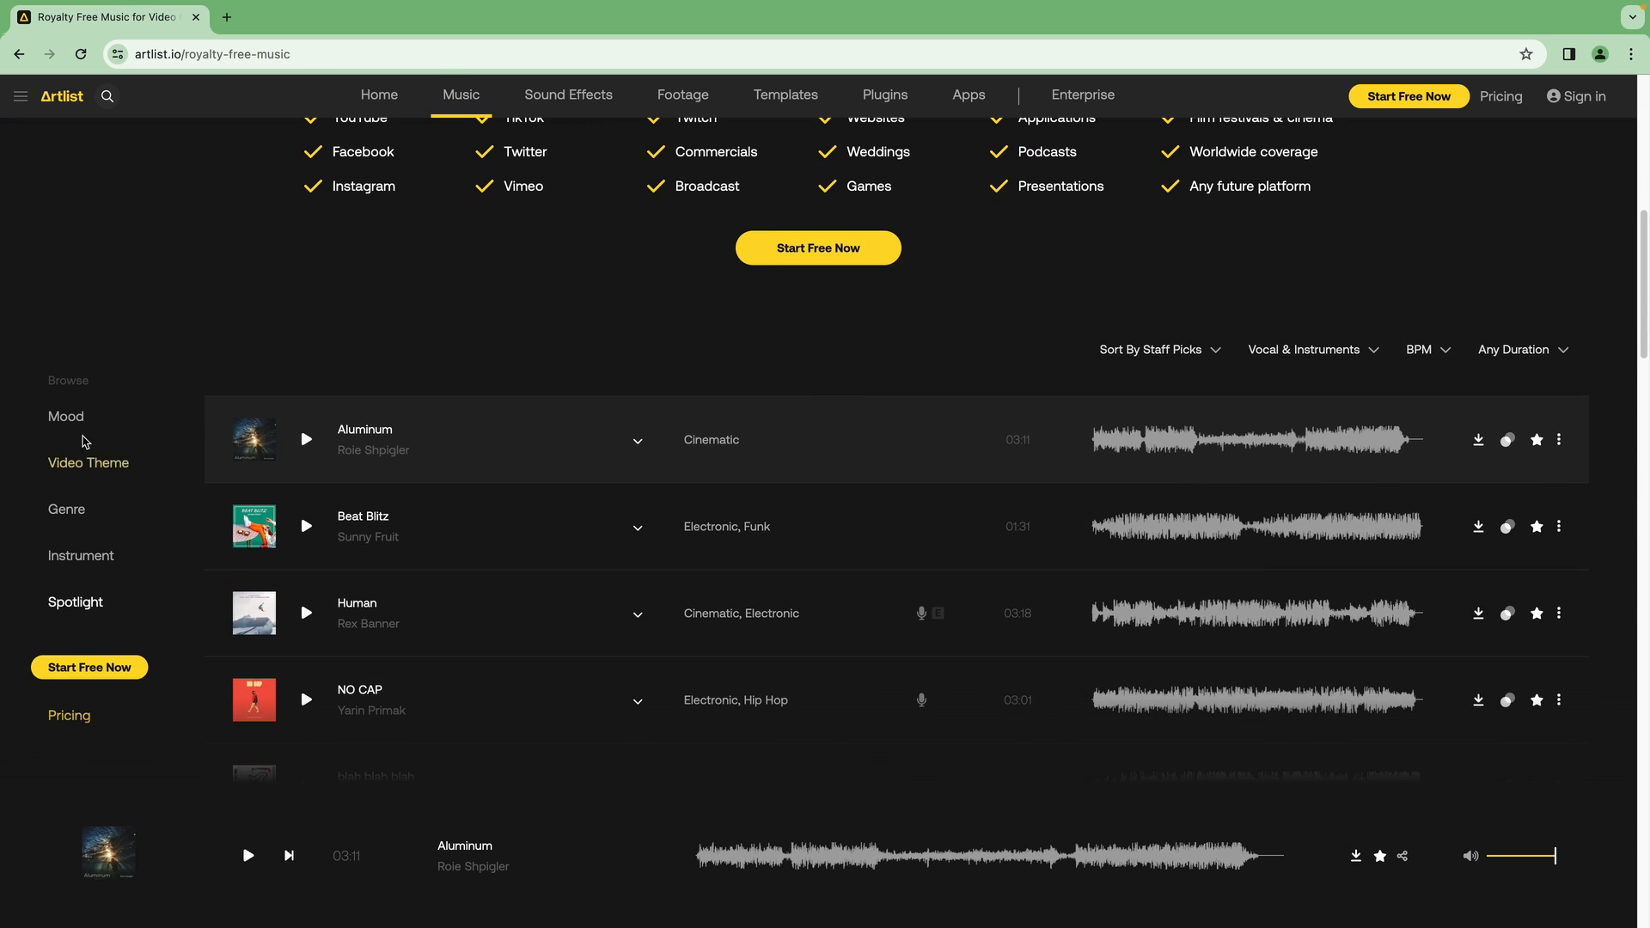
{"action": "left_click", "coordinate": [74, 424]}
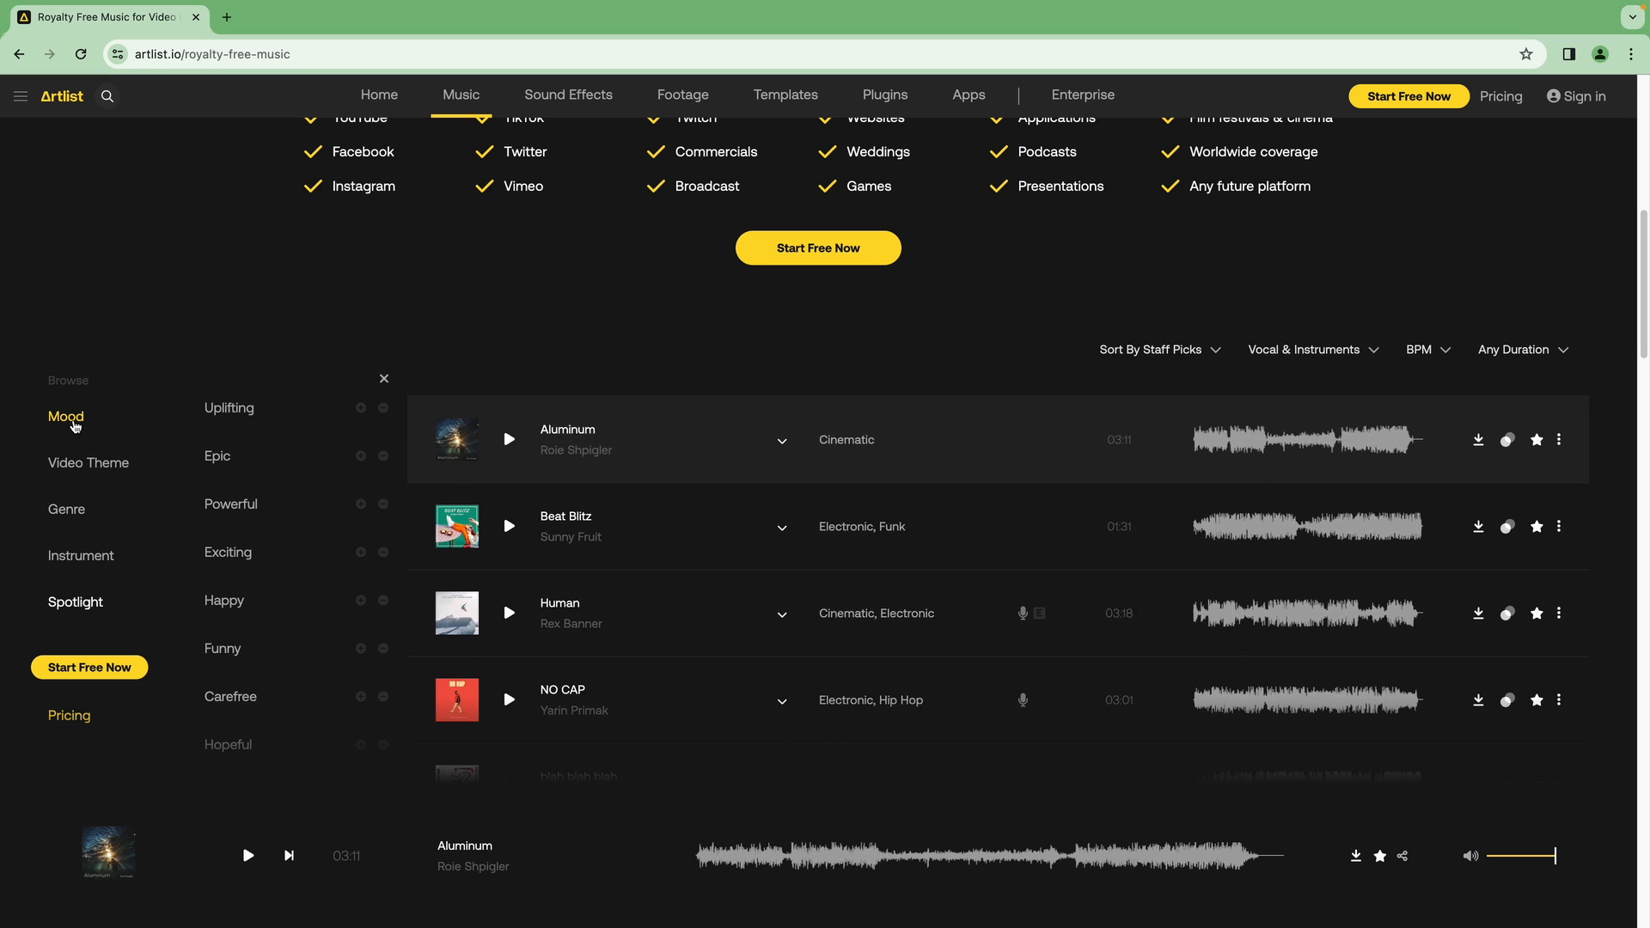
{"action": "left_click", "coordinate": [73, 514]}
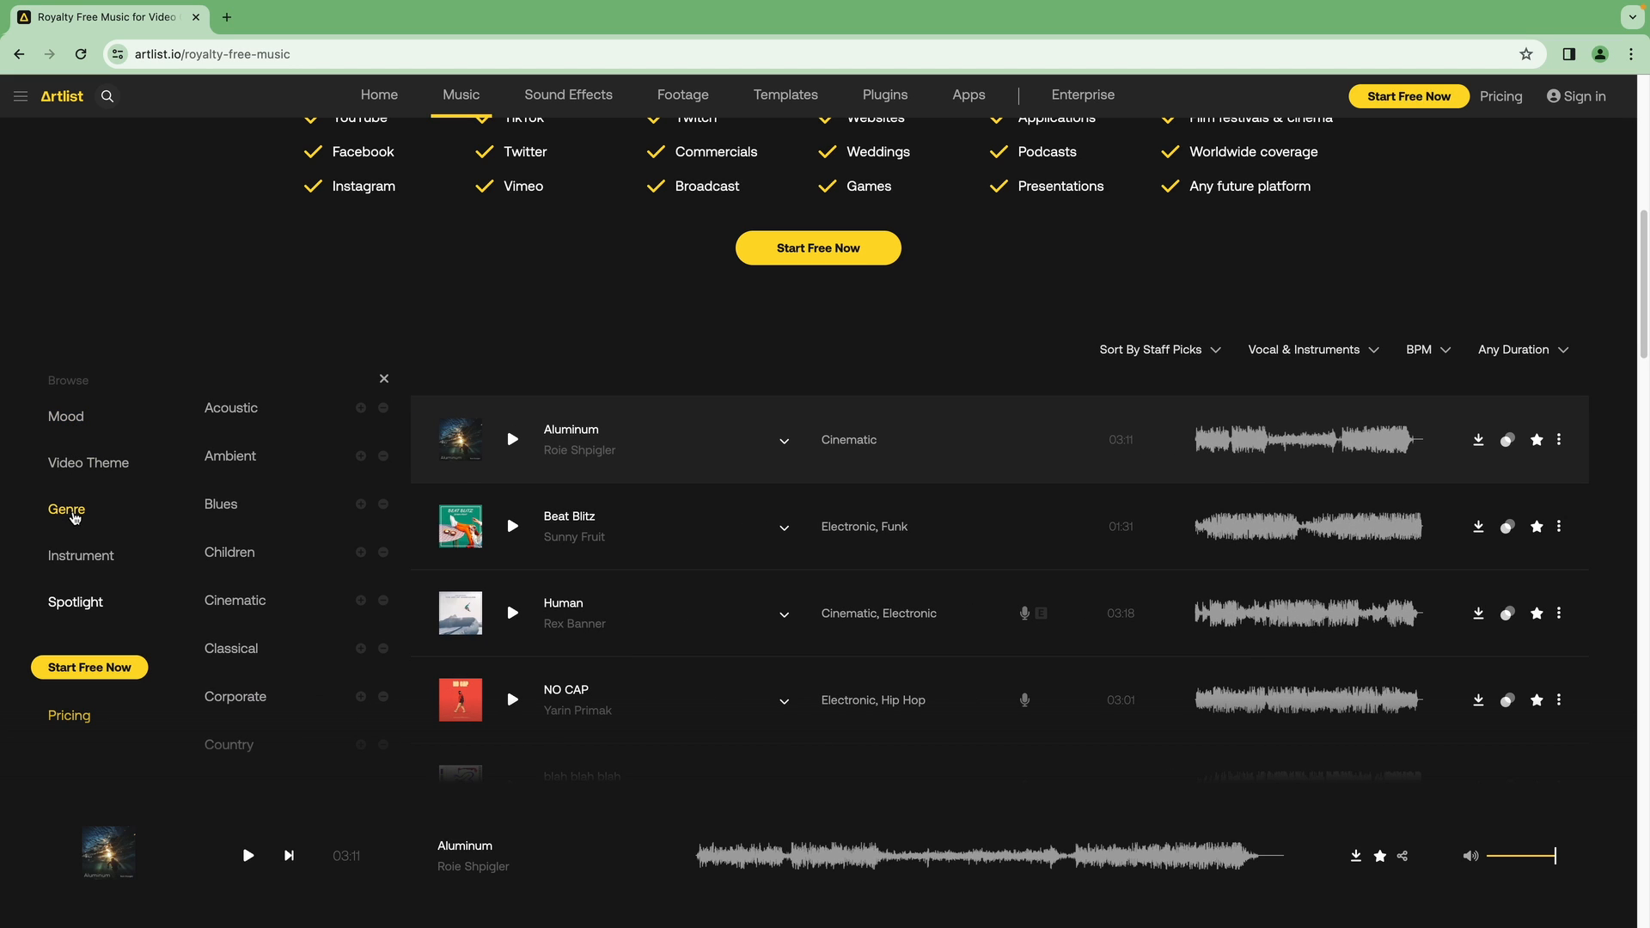
{"action": "left_click", "coordinate": [127, 465]}
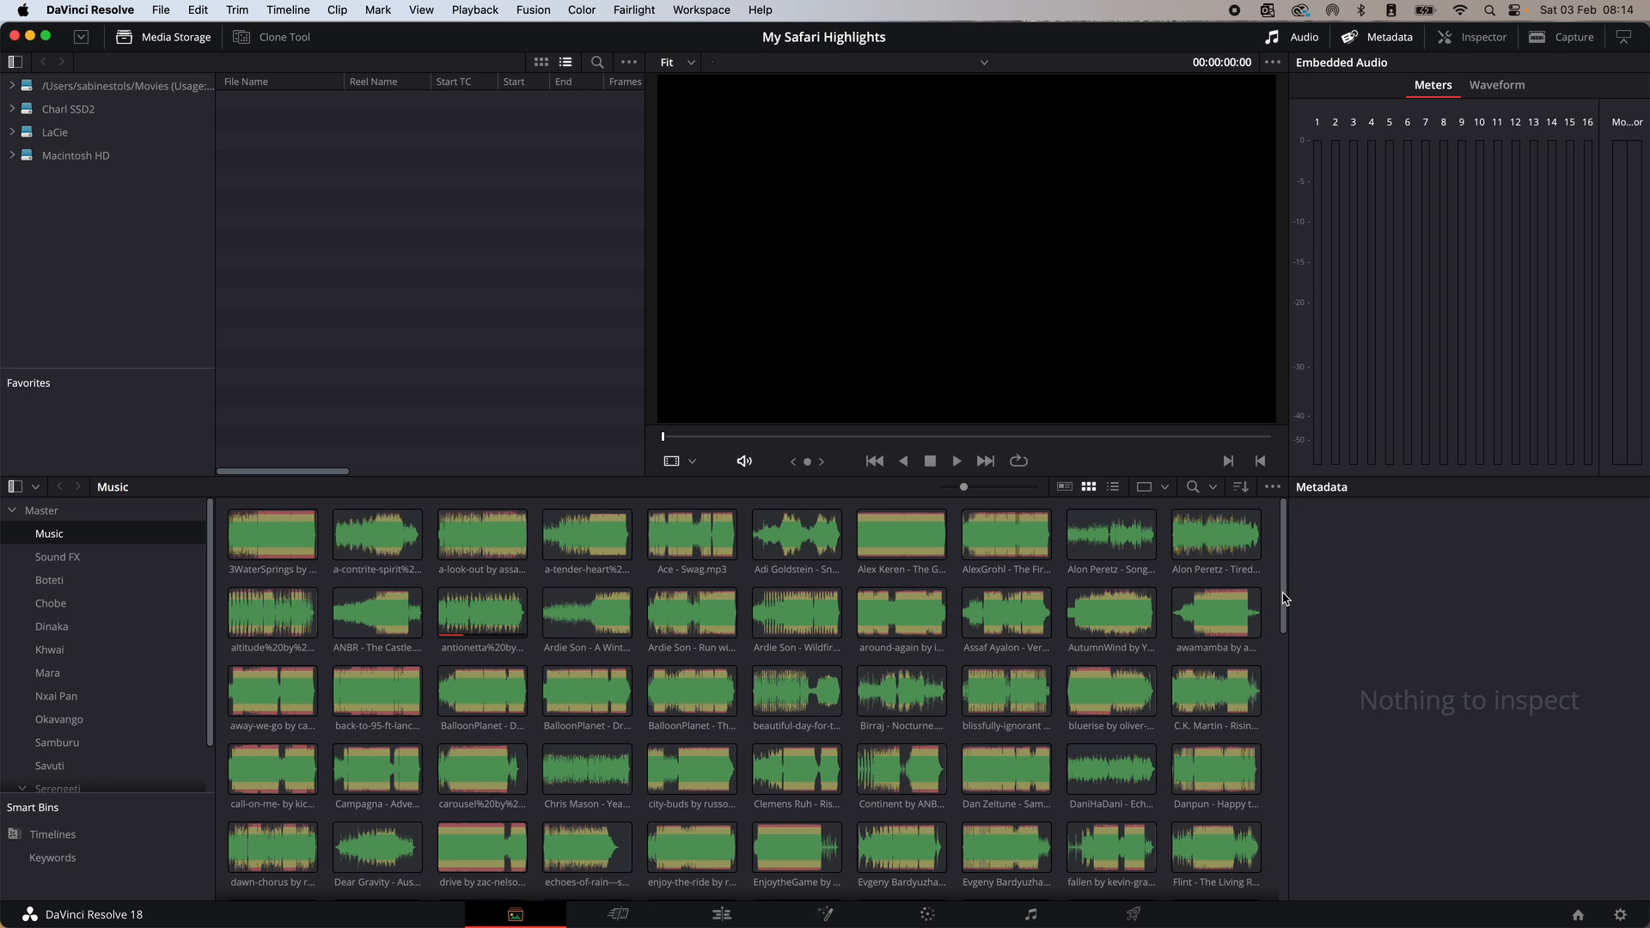
- Return to DaVinci Resolve, look through the Music bin, and preview the fallen track's waveform on the Edit page
{"action": "scroll", "coordinate": [1289, 670], "scroll_direction": "down", "scroll_amount": 3}
{"action": "left_click_drag", "start_coordinate": [1307, 725], "coordinate": [1301, 588]}
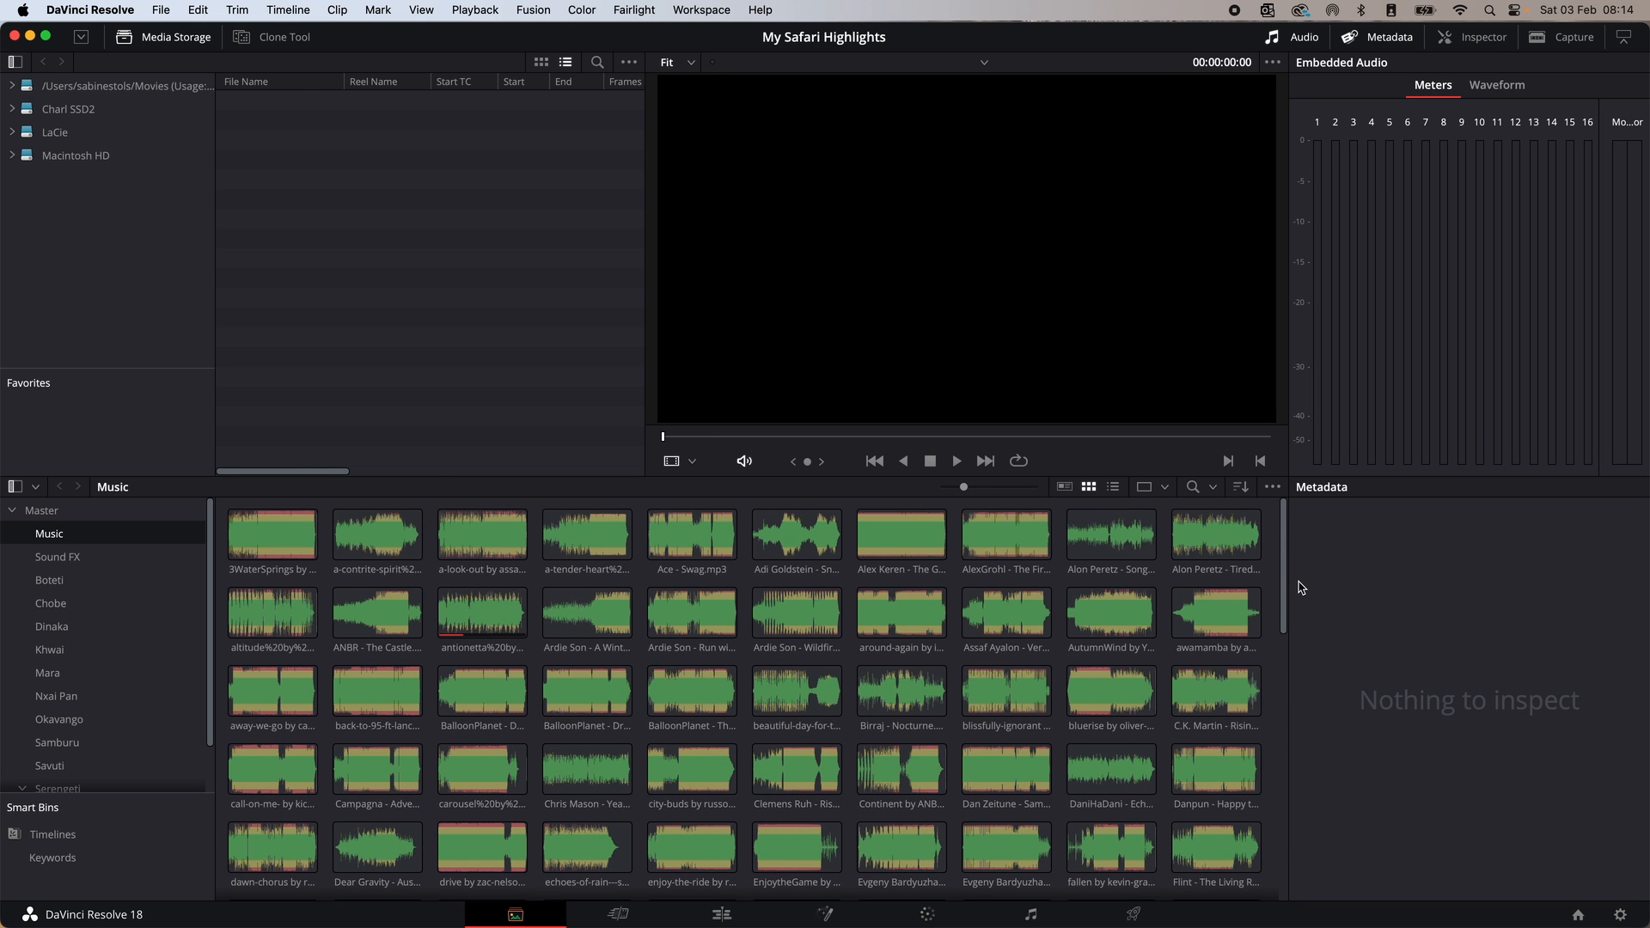
{"action": "left_click", "coordinate": [721, 915]}
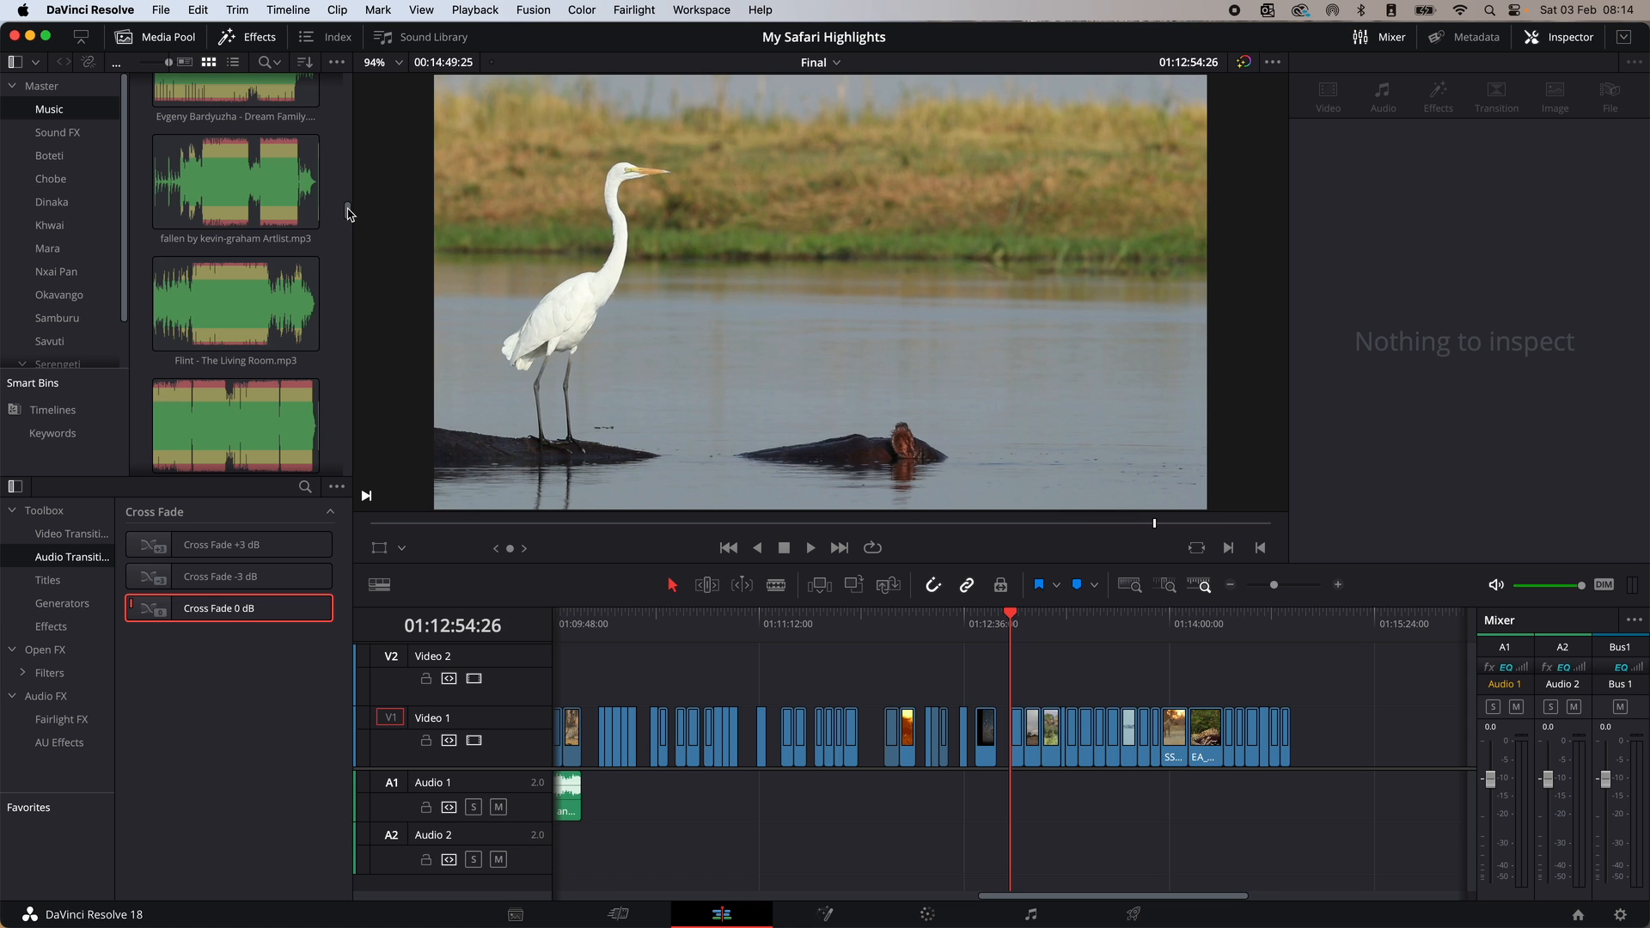
{"action": "double_click", "coordinate": [209, 212]}
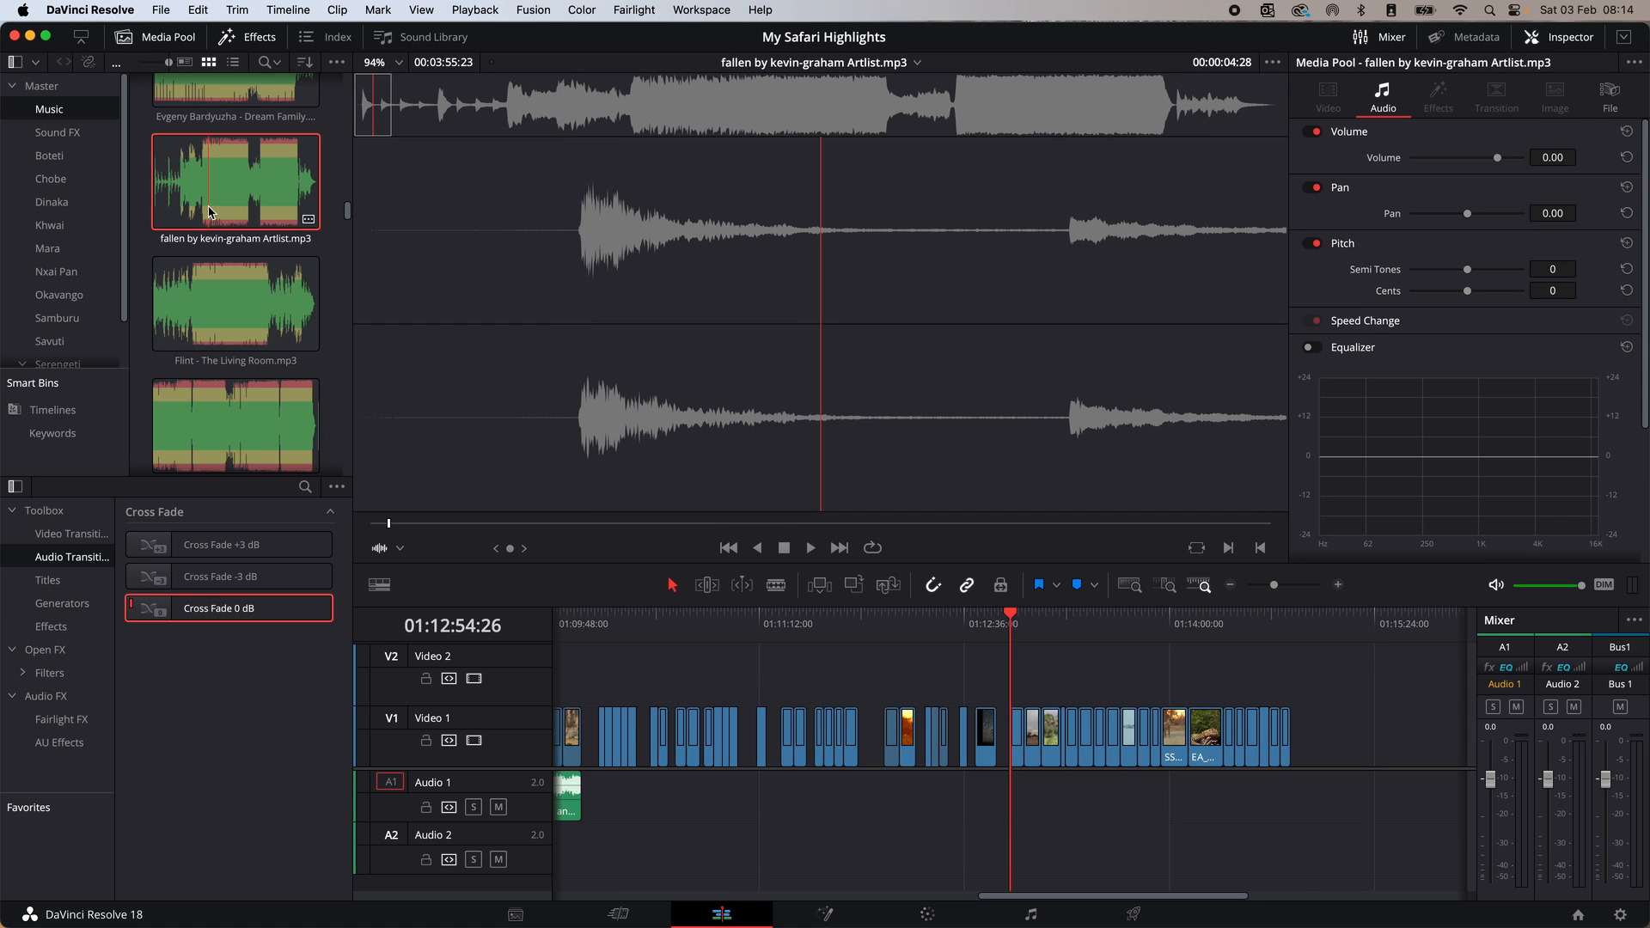
{"action": "left_click_drag", "start_coordinate": [377, 81], "coordinate": [371, 193]}
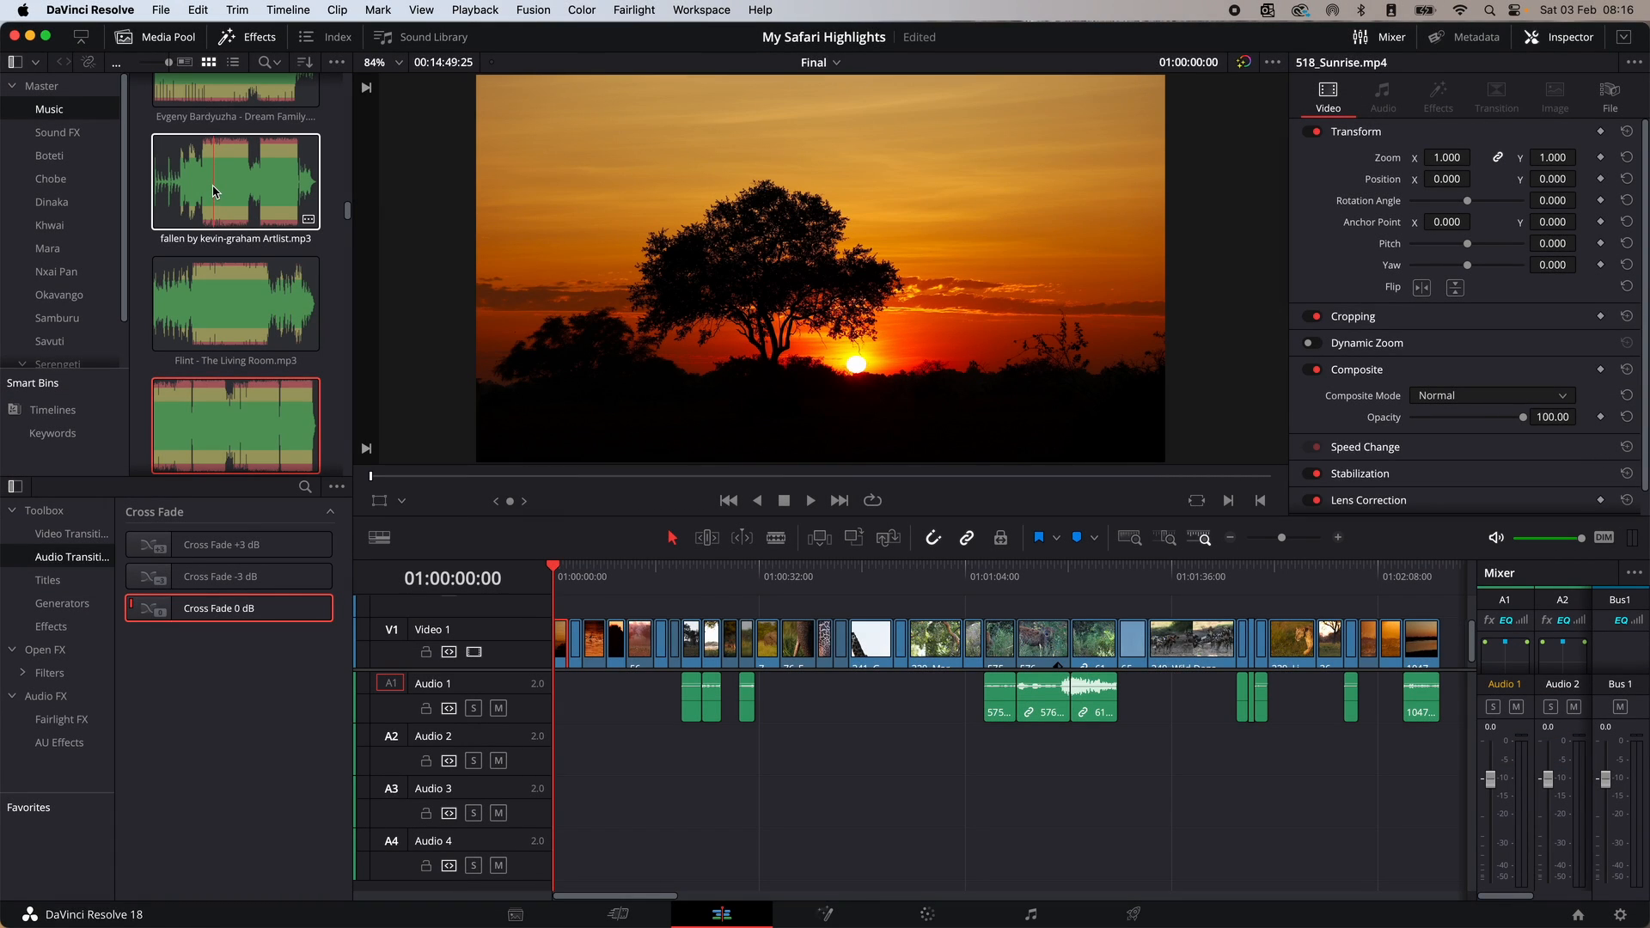
- Place the fallen, The Living Room and FoxistanceInstrumentalVersion tracks at the Final timeline's start on Audio 2, Audio 3 and Audio 4
{"action": "left_click_drag", "start_coordinate": [215, 191], "coordinate": [550, 767]}
{"action": "left_click_drag", "start_coordinate": [236, 303], "coordinate": [550, 806]}
{"action": "left_click_drag", "start_coordinate": [266, 440], "coordinate": [554, 855]}
- Audition the edit with the fallen track, then mute Audio 2, unmute Audio 3 and replay from the start with The Living Room
{"action": "key", "text": "space"}
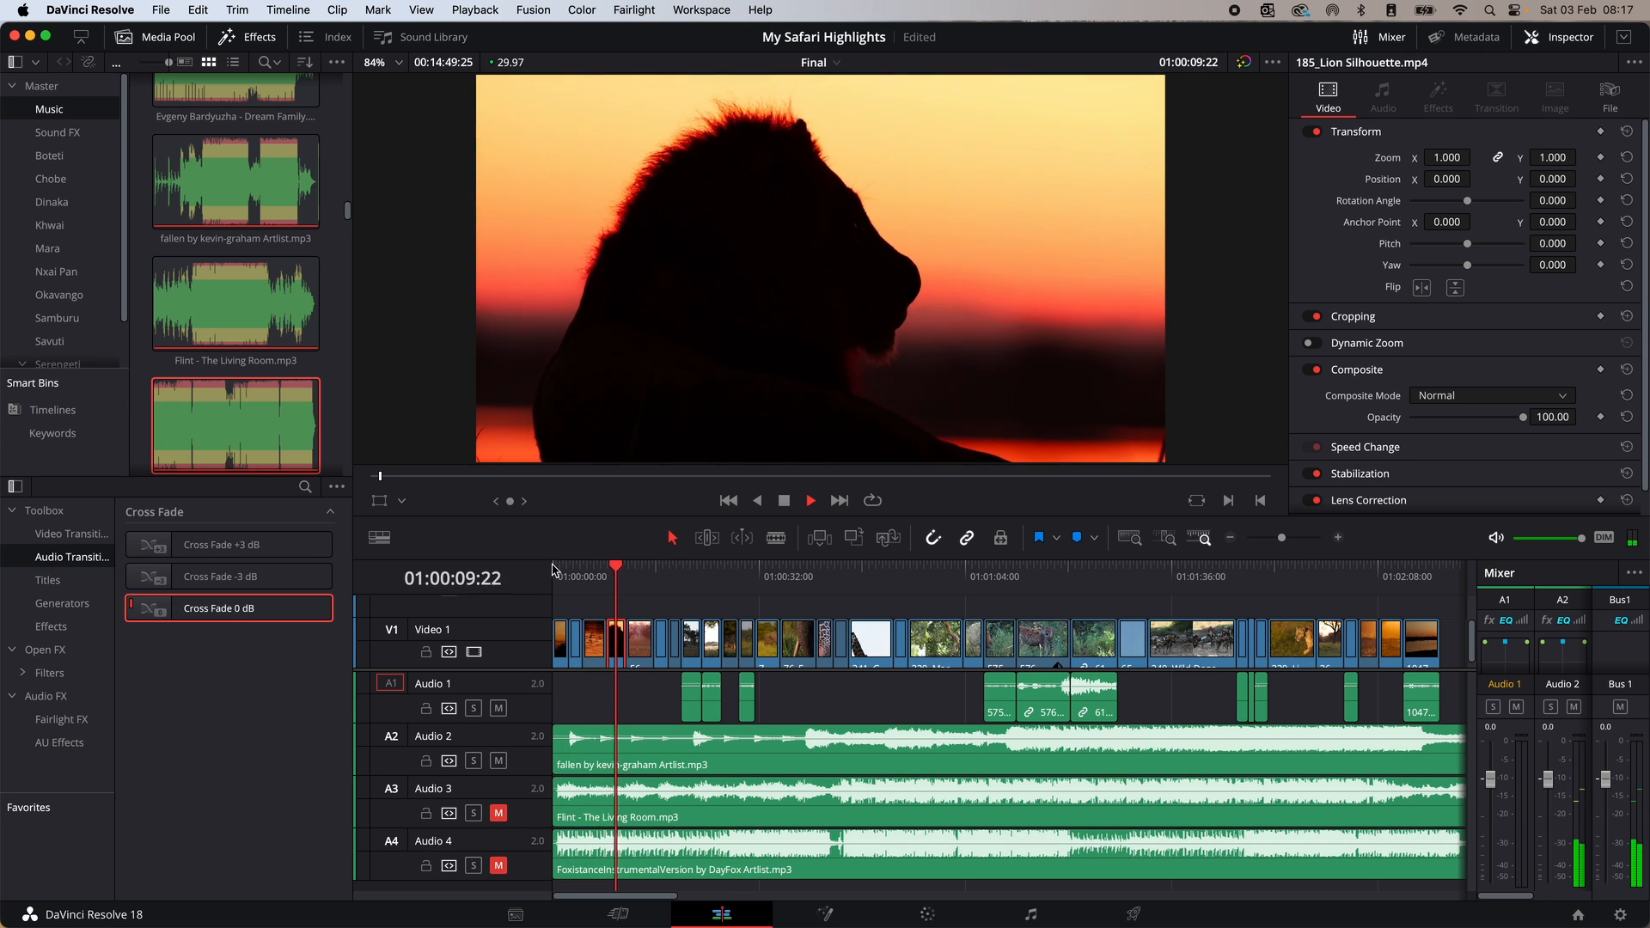
{"action": "key", "text": "space"}
{"action": "left_click", "coordinate": [497, 761]}
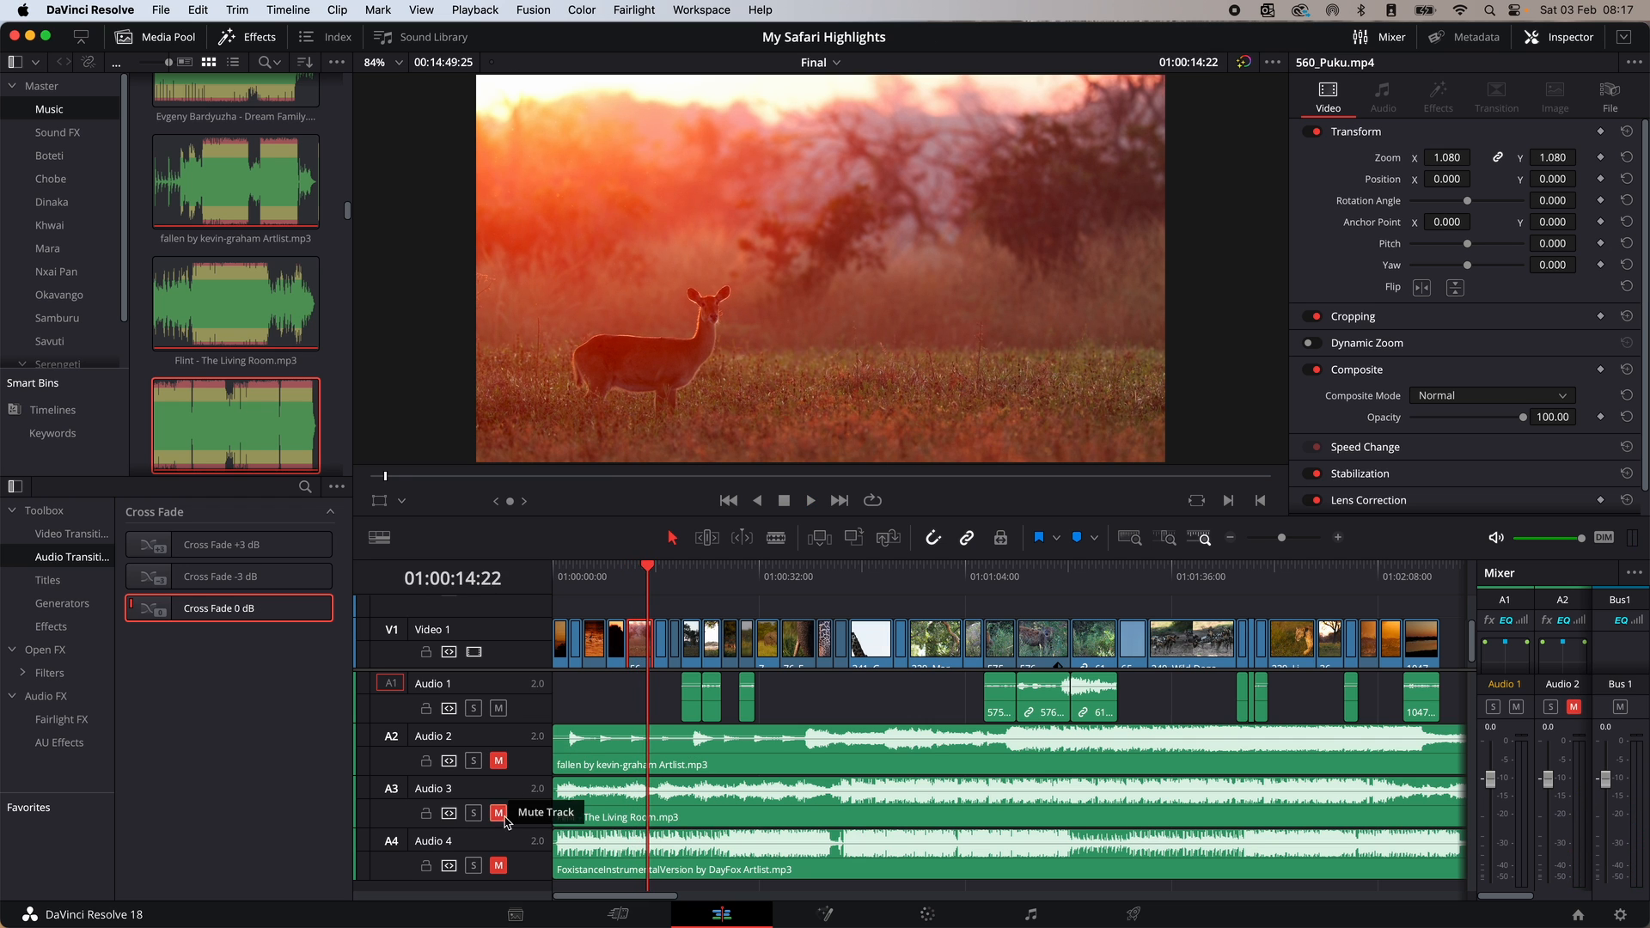
{"action": "left_click", "coordinate": [497, 813]}
{"action": "left_click", "coordinate": [556, 578]}
{"action": "key", "text": "space"}
{"action": "key", "text": "space"}
- Mute Audio 3, unmute Audio 4 and play the edit from the start with the FoxistanceInstrumentalVersion track
{"action": "left_click", "coordinate": [498, 812]}
{"action": "left_click", "coordinate": [497, 865]}
{"action": "left_click", "coordinate": [554, 578]}
{"action": "key", "text": "space"}
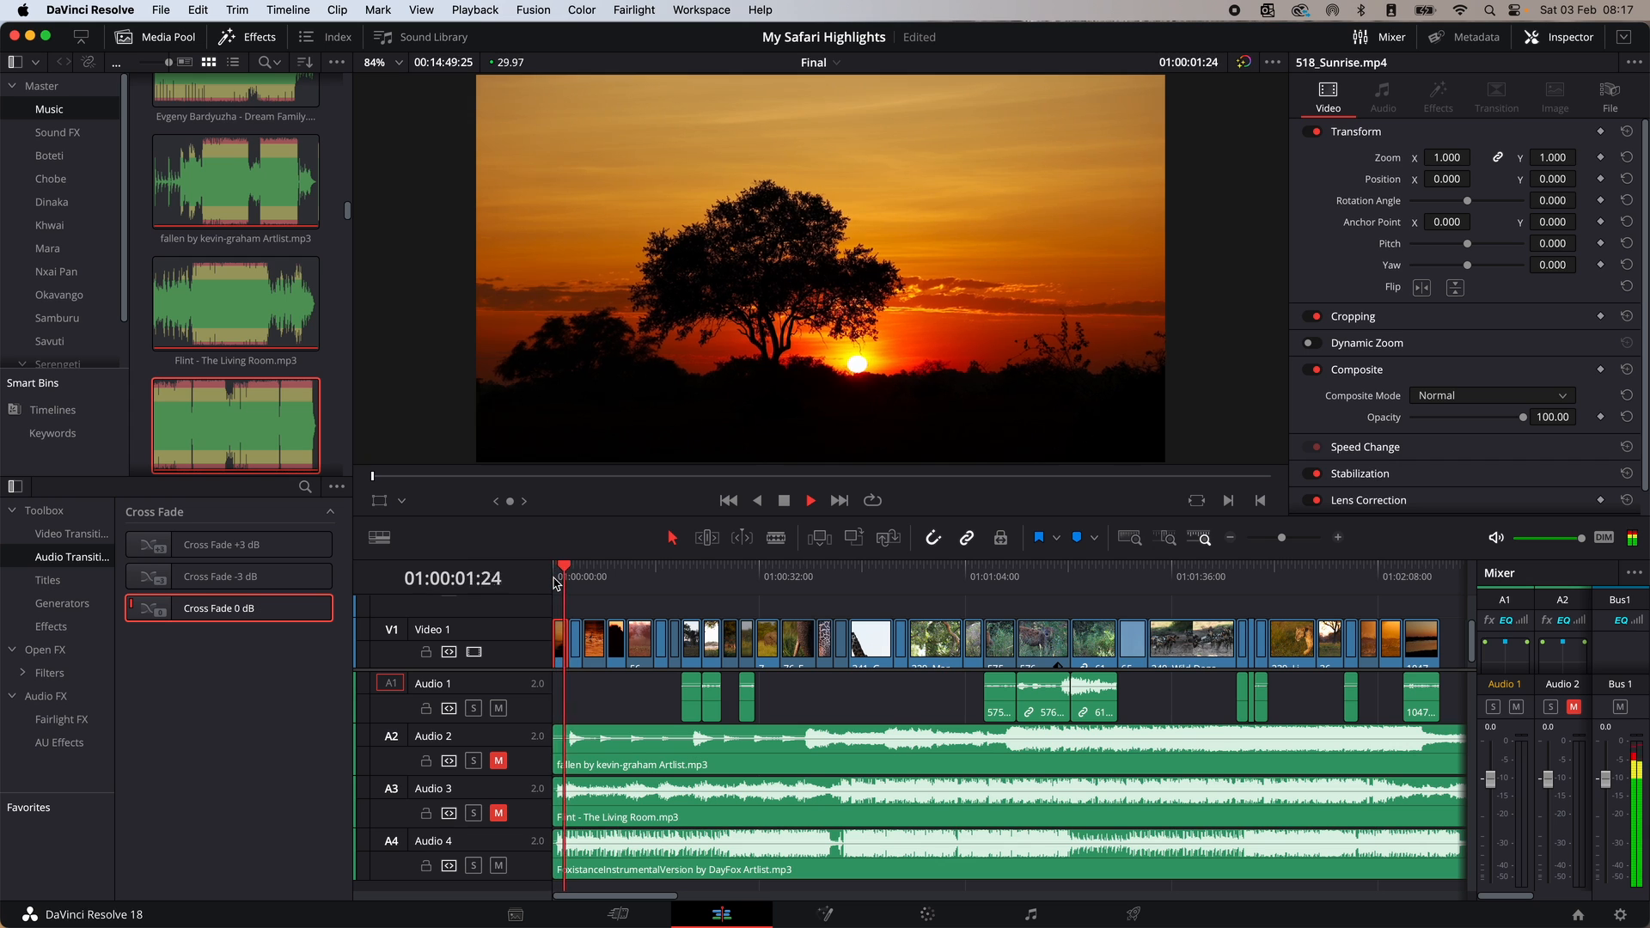
{"action": "key", "text": "space"}
- Unmute Audio 2 and Audio 3, and delete the music clips on Audio 3 and Audio 4, keeping the fallen track
{"action": "left_click", "coordinate": [498, 761]}
{"action": "left_click", "coordinate": [499, 812]}
{"action": "left_click", "coordinate": [593, 799]}
{"action": "left_click", "coordinate": [599, 851], "text": "super"}
{"action": "right_click", "coordinate": [599, 851]}
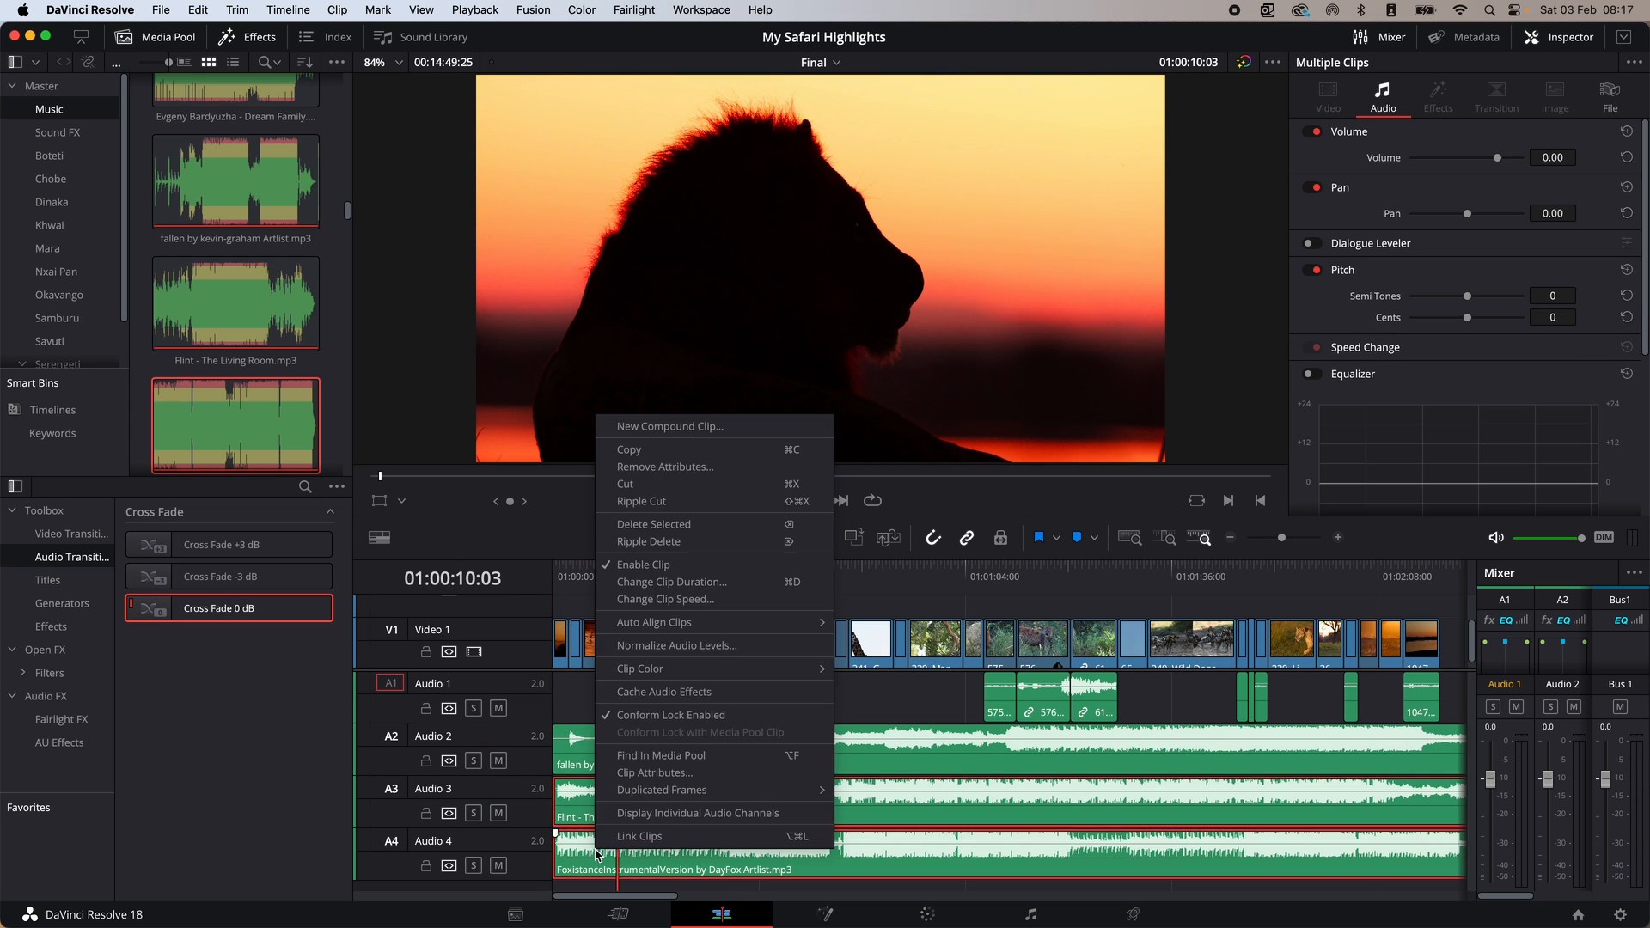
{"action": "left_click", "coordinate": [668, 528]}
- Play from the start to the first music beat at 01:00:02:15 and ripple trim the end of the 518_Sunrise clip to it
{"action": "key", "text": "Home"}
{"action": "key", "text": "space"}
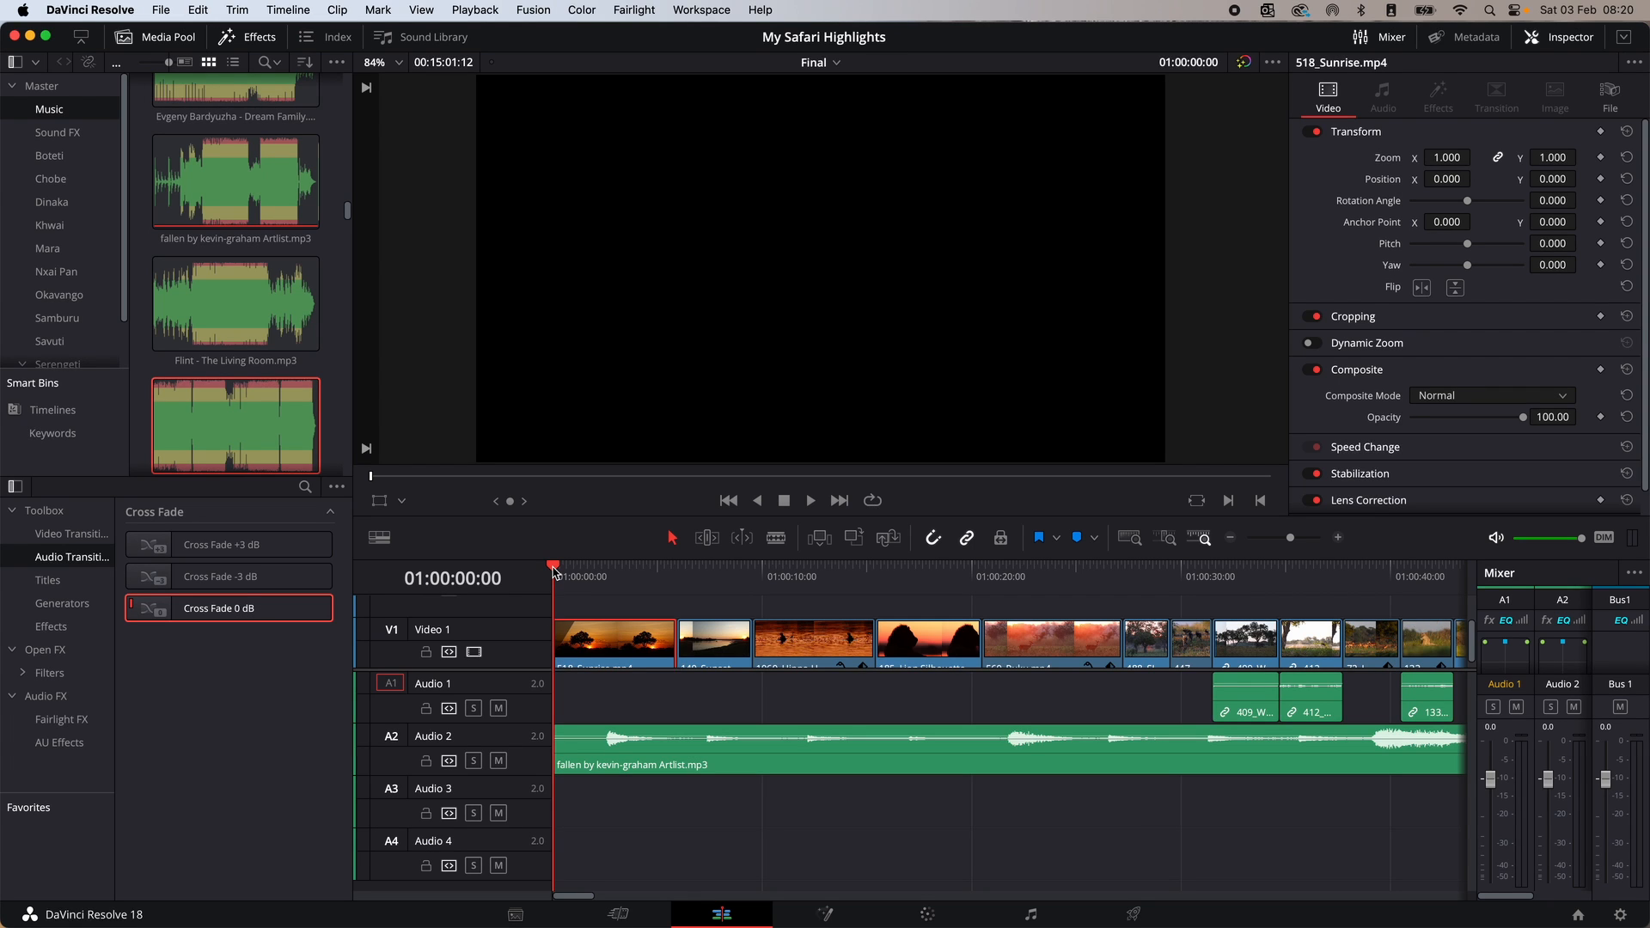
{"action": "key", "text": "space"}
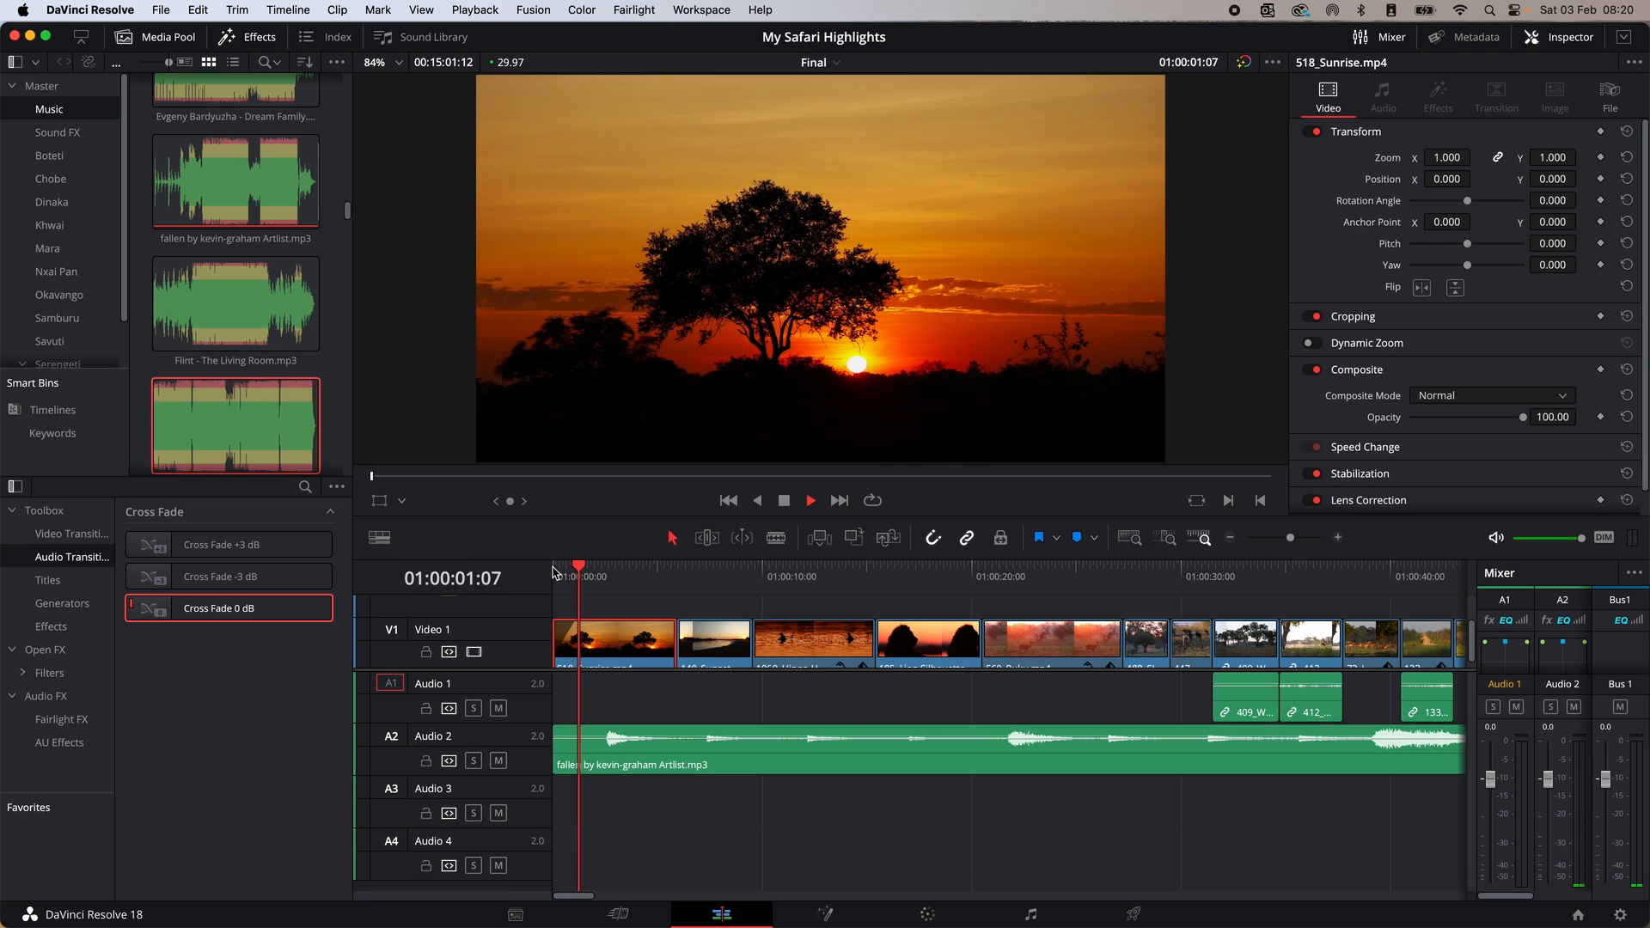
{"action": "key", "text": "space"}
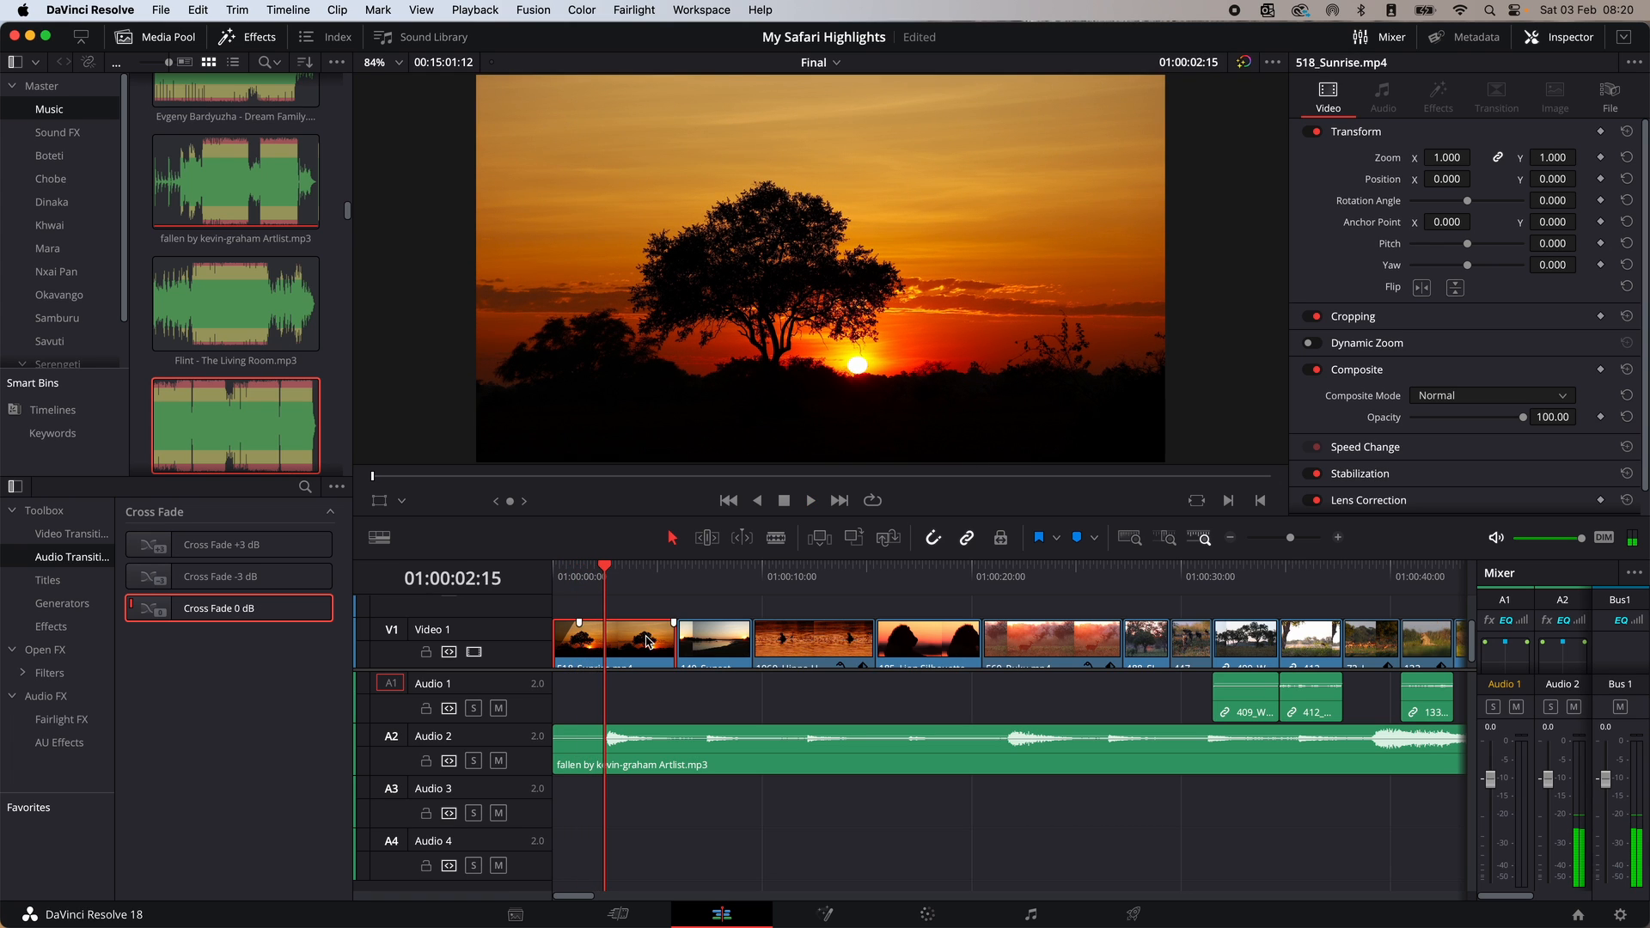
{"action": "left_click", "coordinate": [707, 538]}
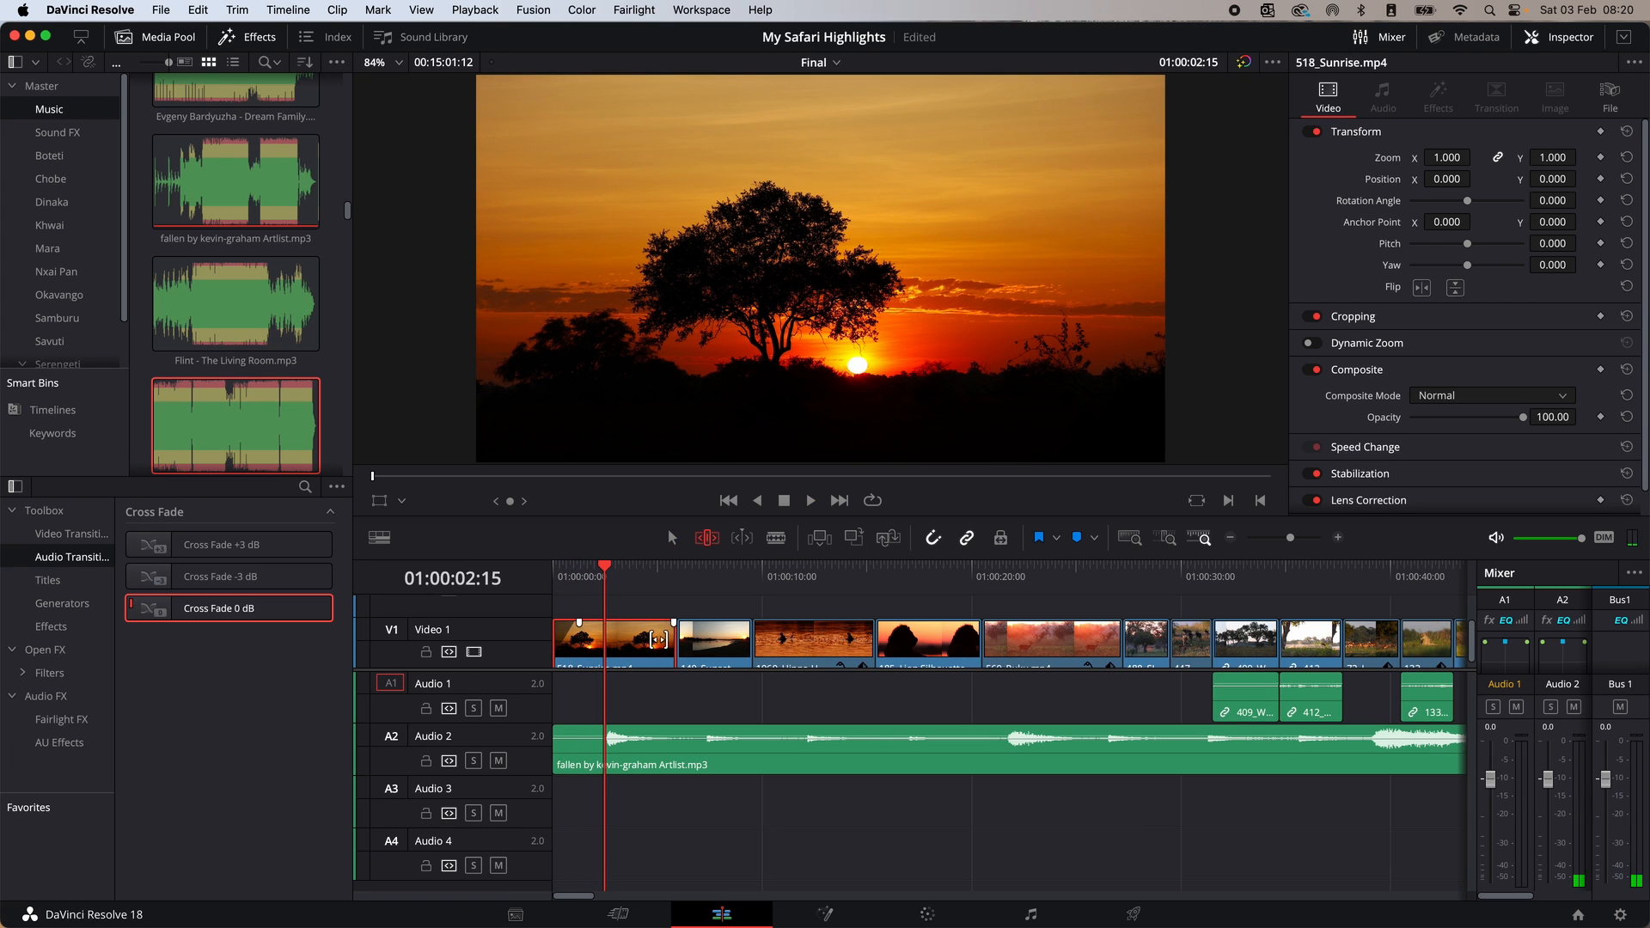
{"action": "left_click_drag", "start_coordinate": [676, 643], "coordinate": [612, 645]}
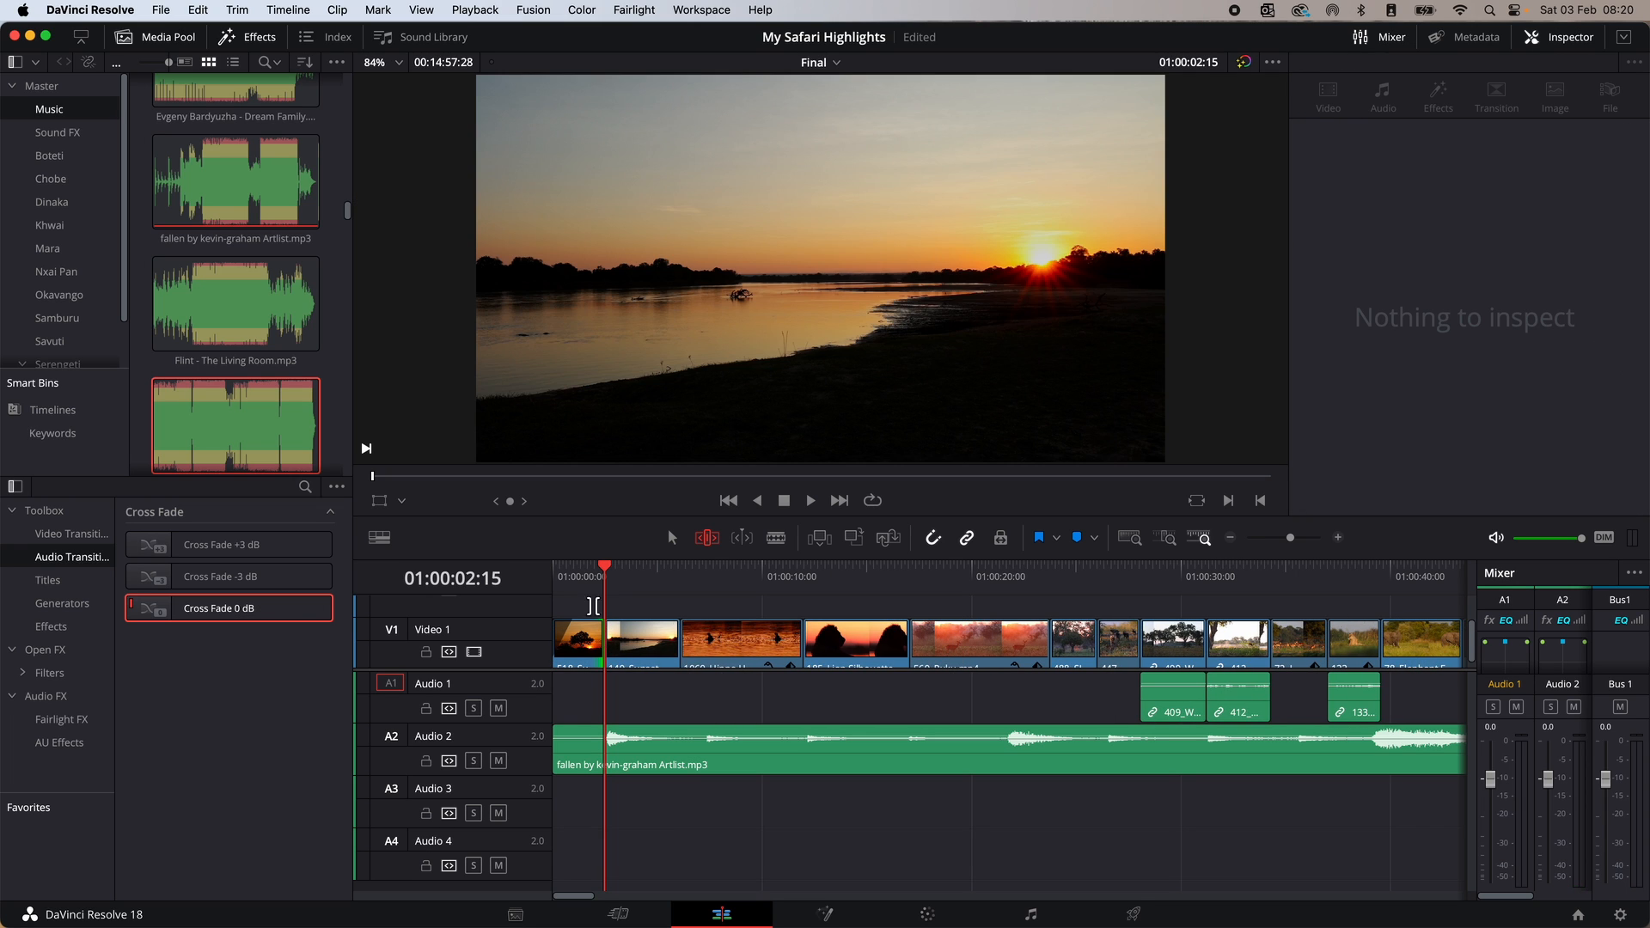
- Play back the beat cut, stop at the next beat at 01:00:05:22, and ripple trim the end of the second clip to it
{"action": "left_click", "coordinate": [574, 580]}
{"action": "key", "text": "space"}
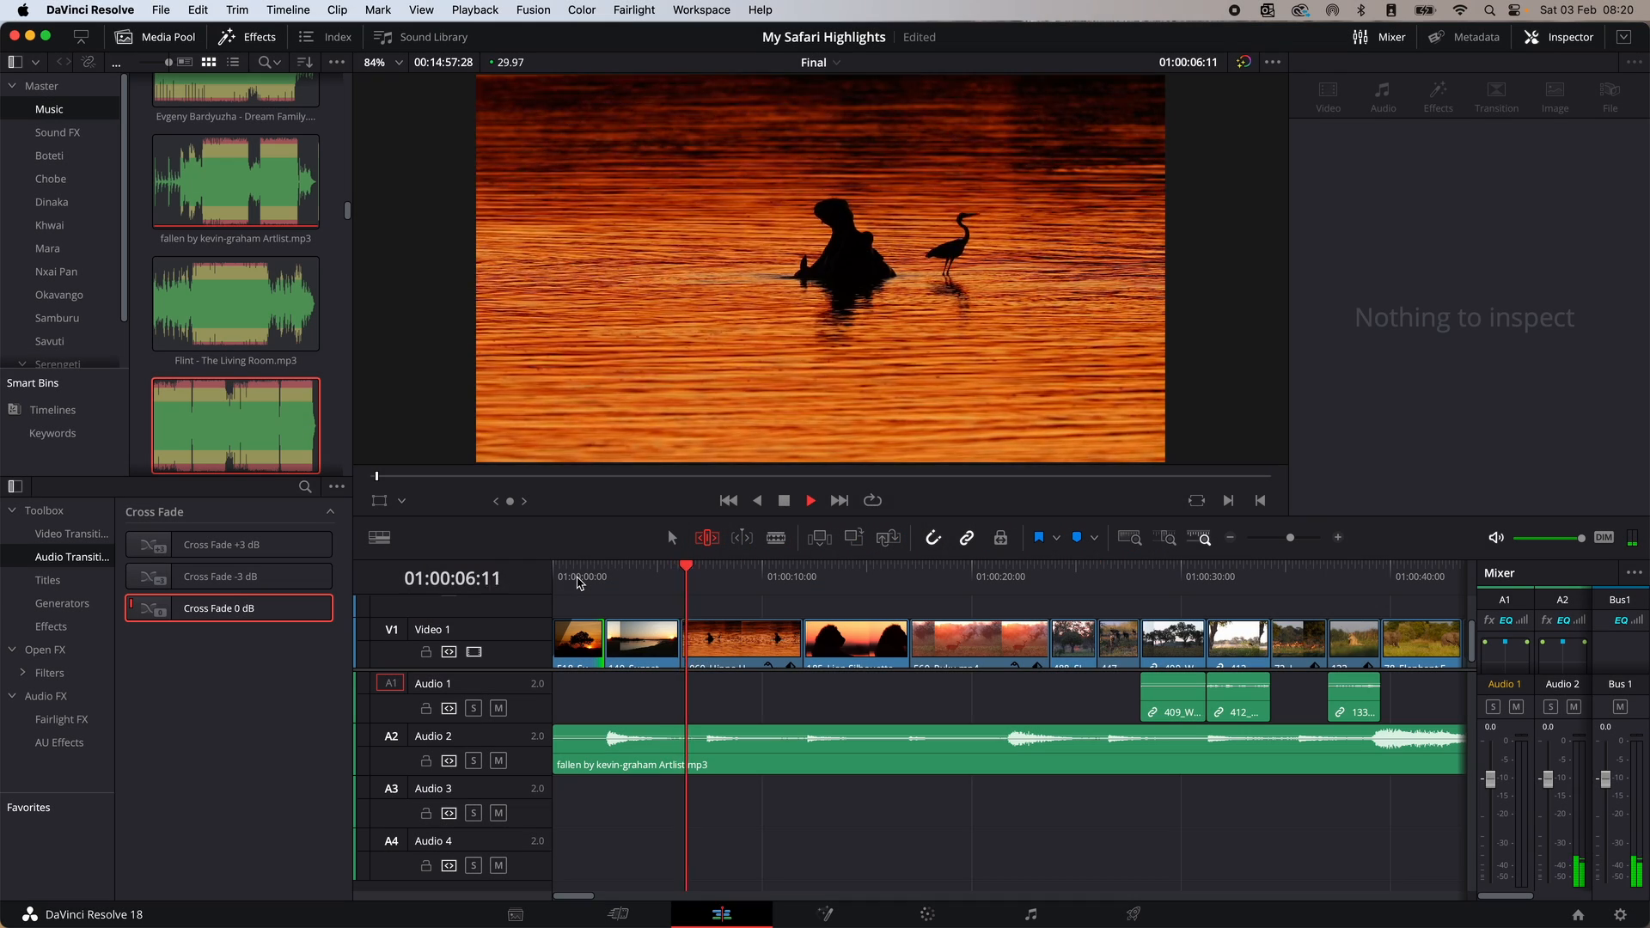
{"action": "key", "text": "space"}
{"action": "left_click", "coordinate": [638, 584]}
{"action": "key", "text": "space"}
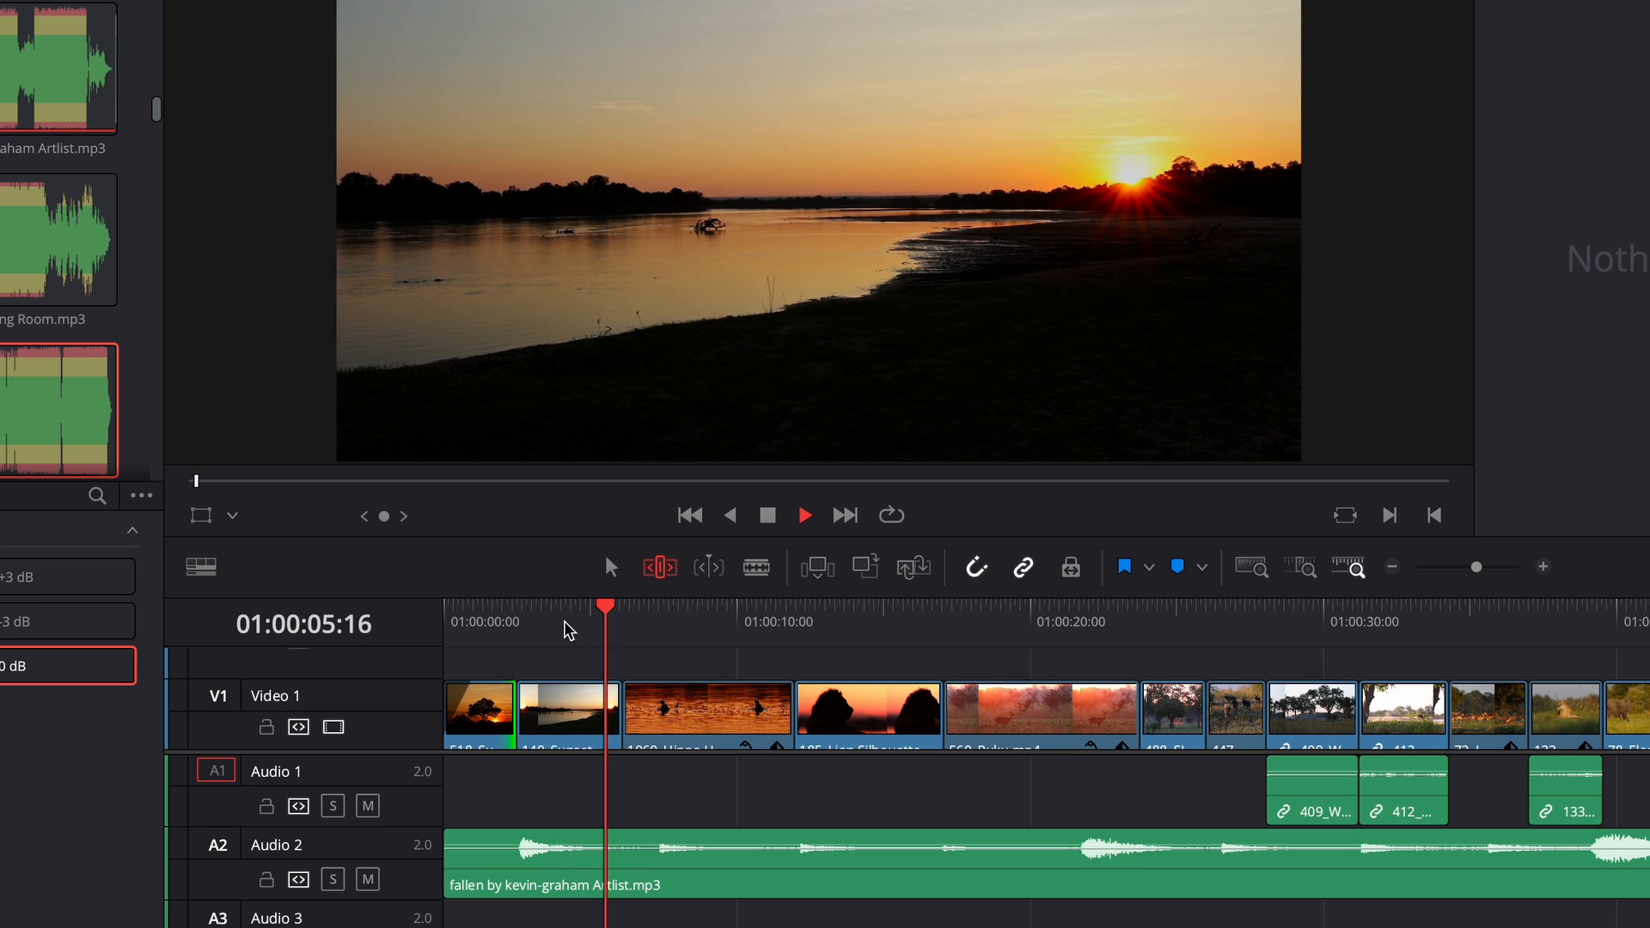
{"action": "key", "text": "space"}
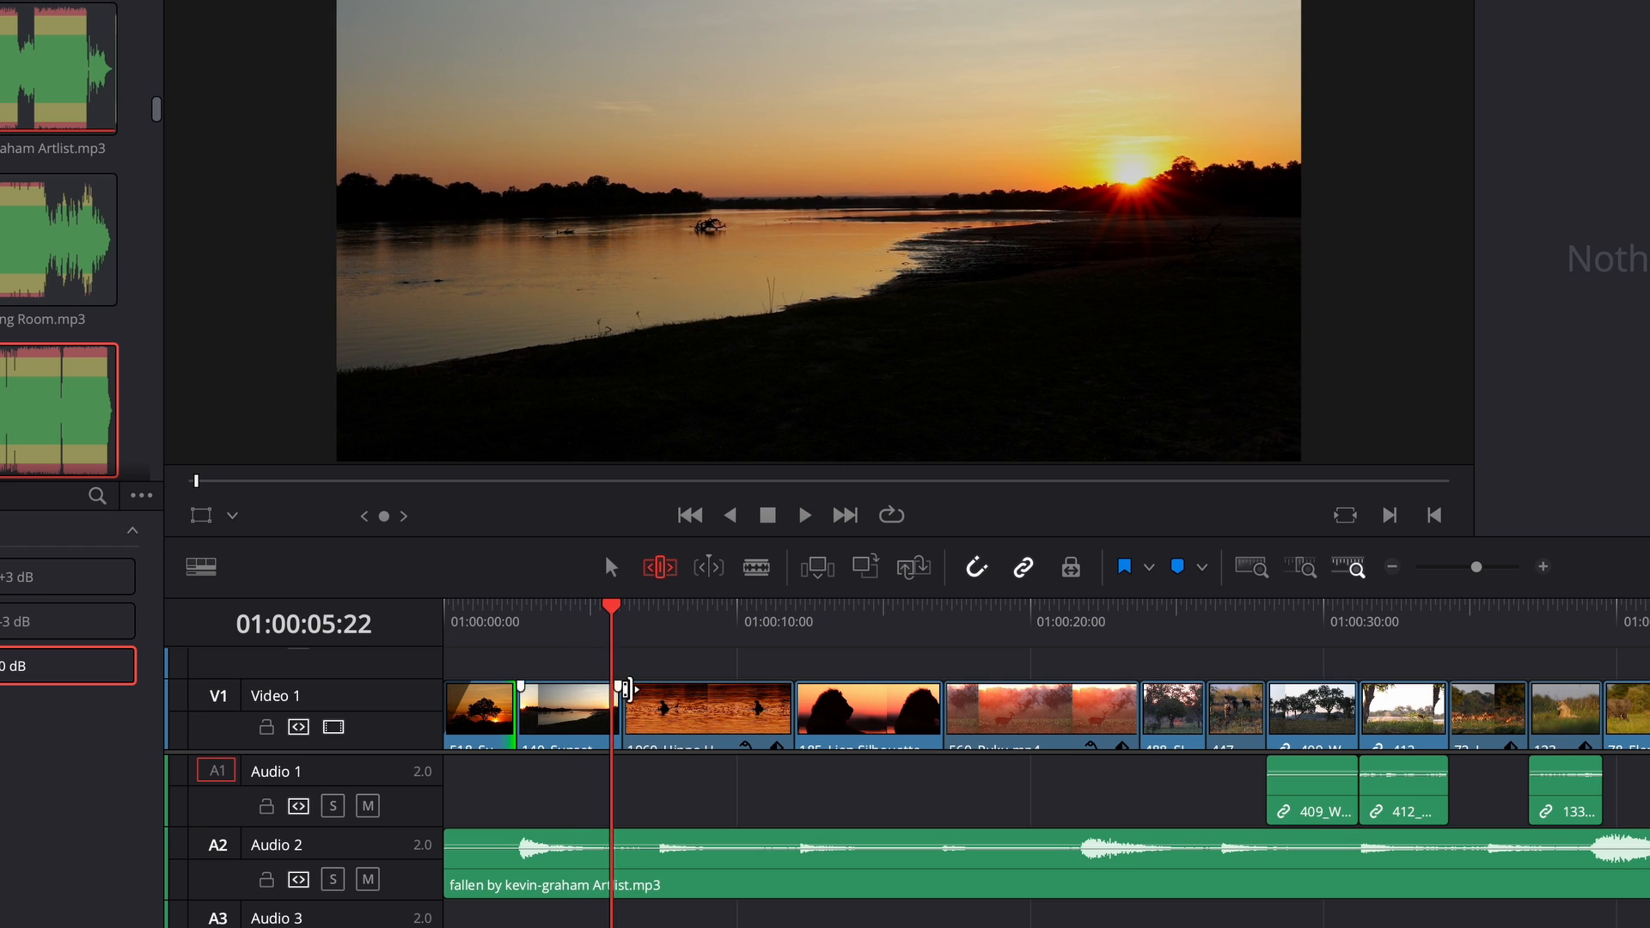
{"action": "left_click_drag", "start_coordinate": [618, 706], "coordinate": [609, 709]}
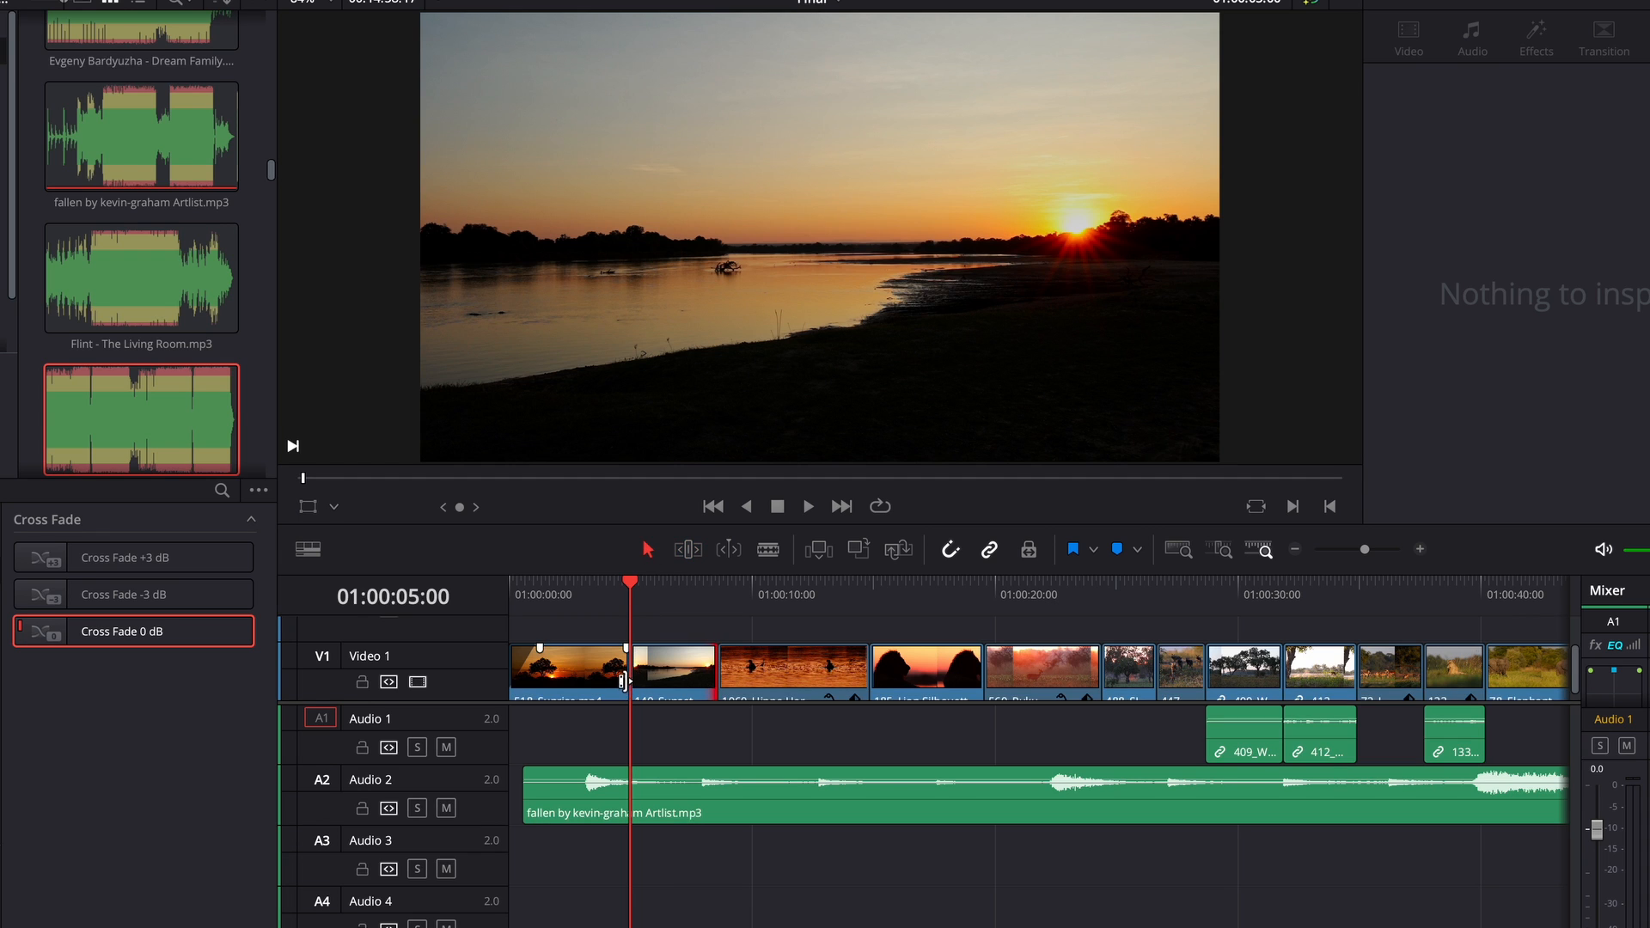
- Set the playhead on the first beat at 01:00:03:10 and shorten the opening sunrise clip to it without rippling the following clips
{"action": "left_click", "coordinate": [591, 592]}
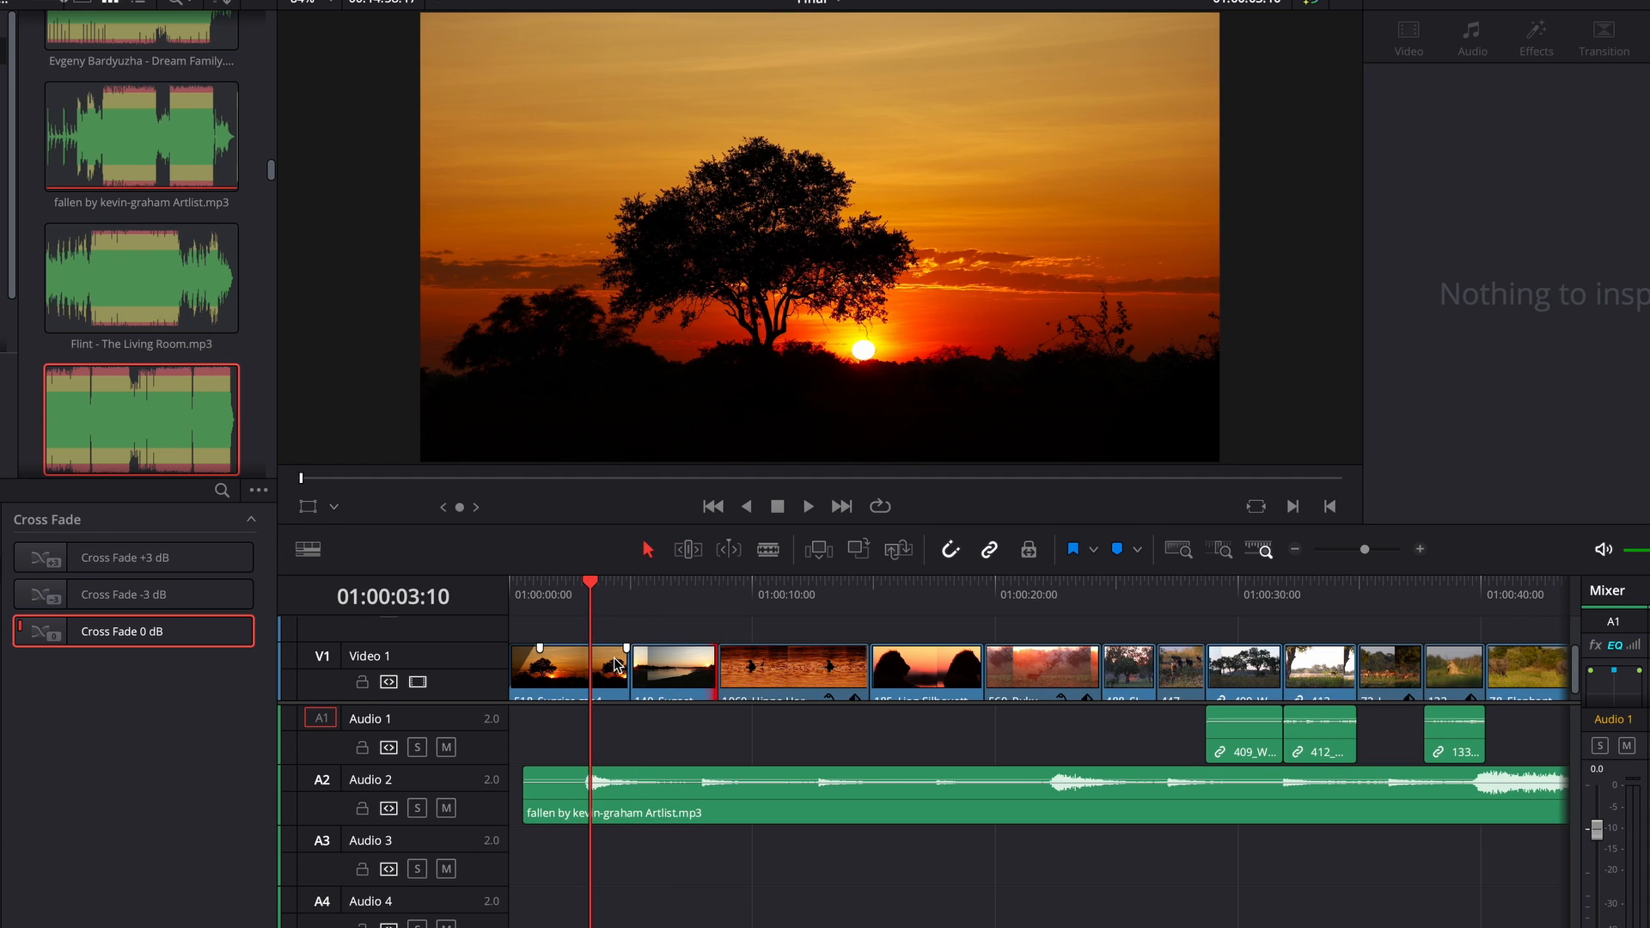
{"action": "left_click_drag", "start_coordinate": [617, 667], "coordinate": [579, 670]}
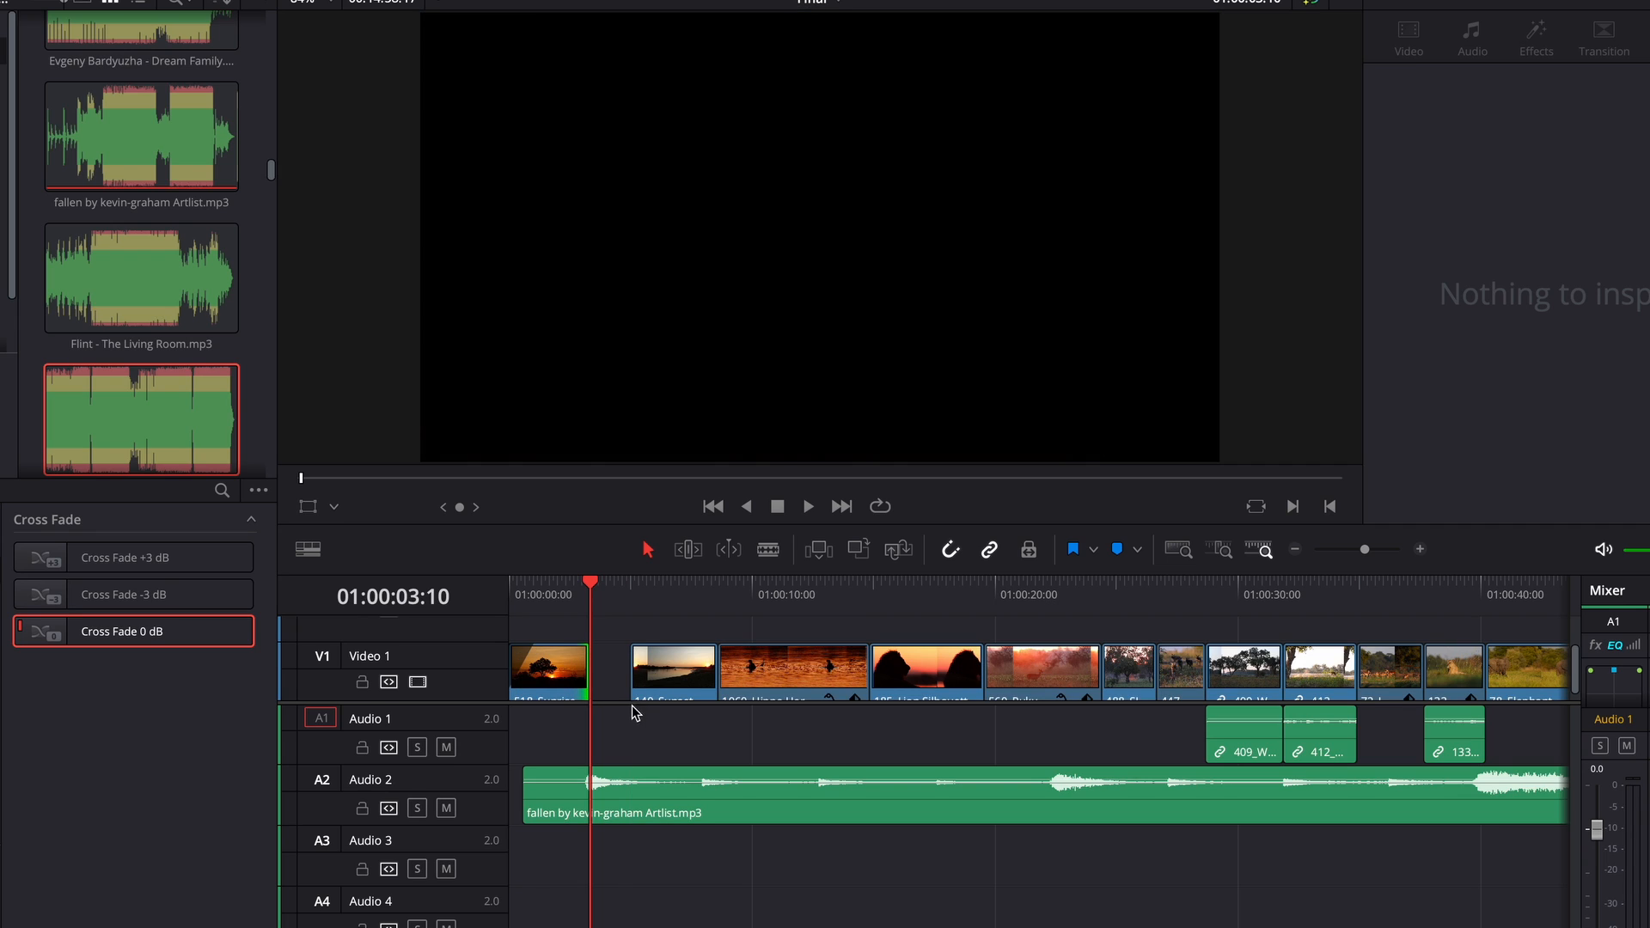
- Ripple delete the gap after the opening sunrise clip, and shorten the second clip to the beat at 01:00:05:16, closing its gap too
{"action": "right_click", "coordinate": [610, 677]}
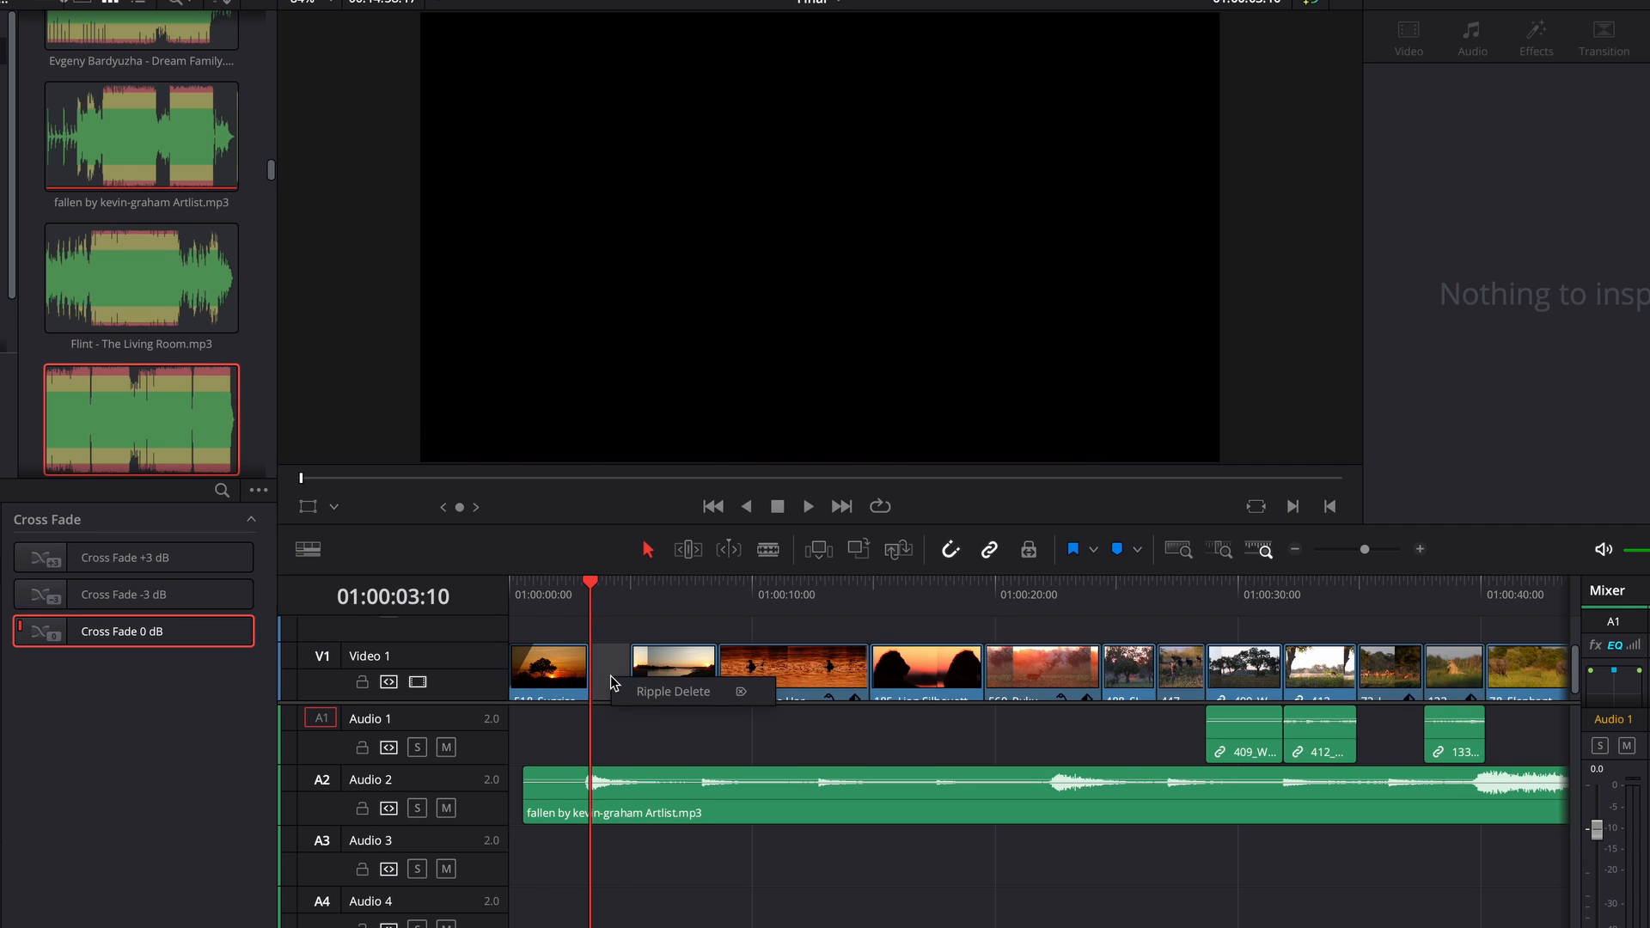
{"action": "left_click", "coordinate": [674, 693]}
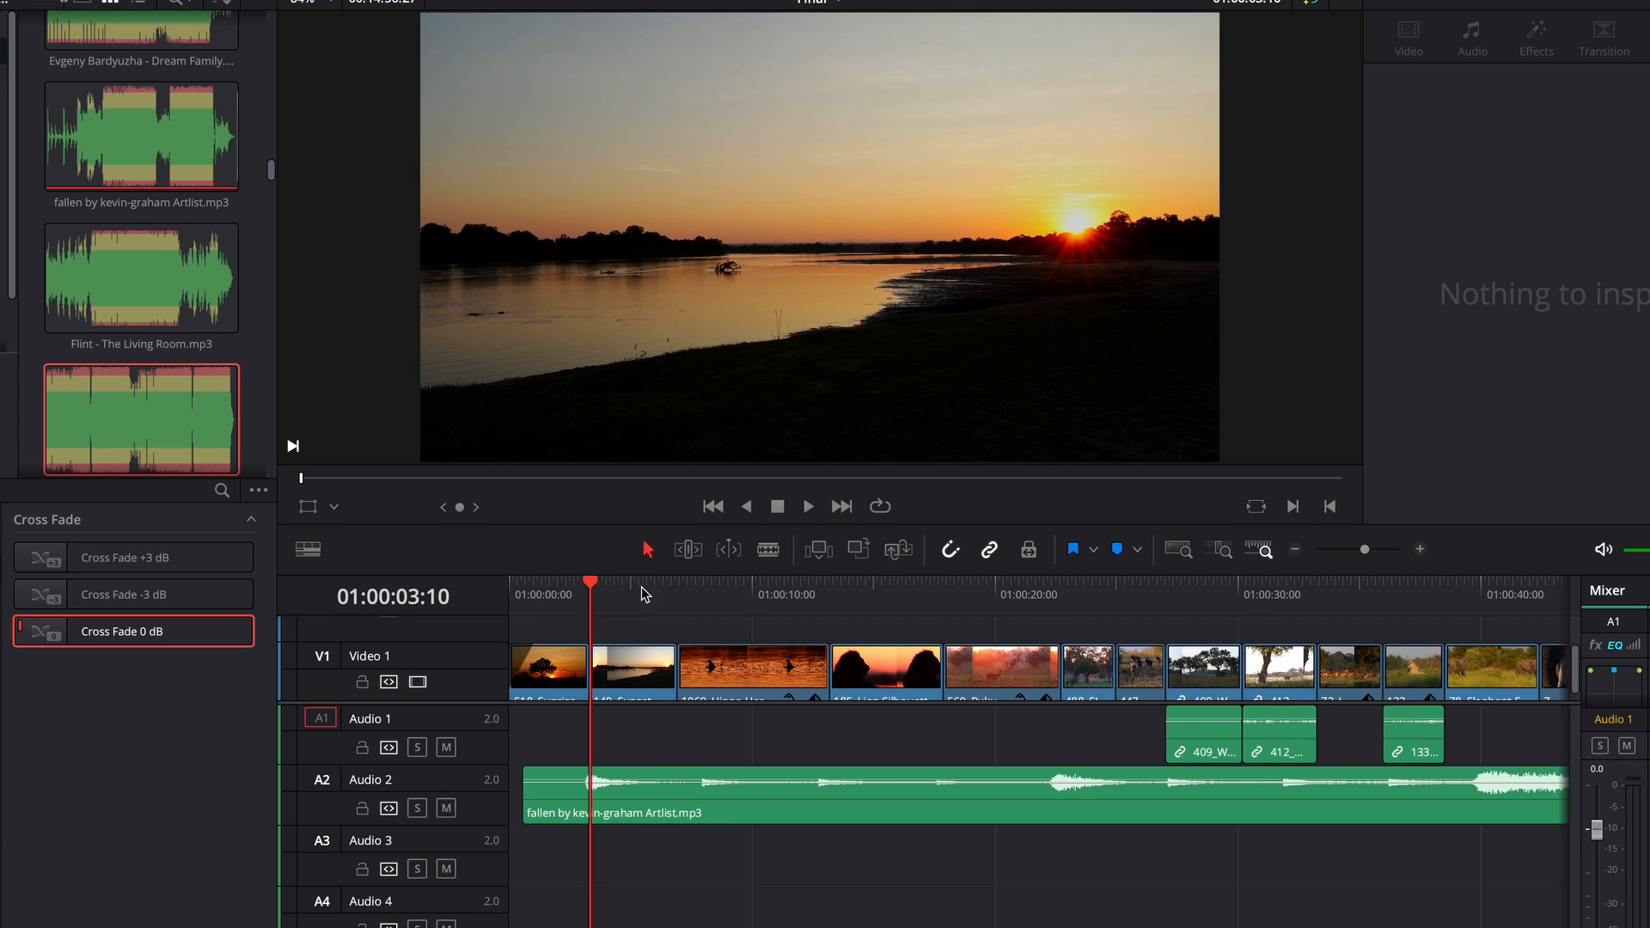
{"action": "left_click", "coordinate": [643, 593]}
{"action": "left_click", "coordinate": [662, 667]}
{"action": "left_click_drag", "start_coordinate": [667, 670], "coordinate": [643, 672]}
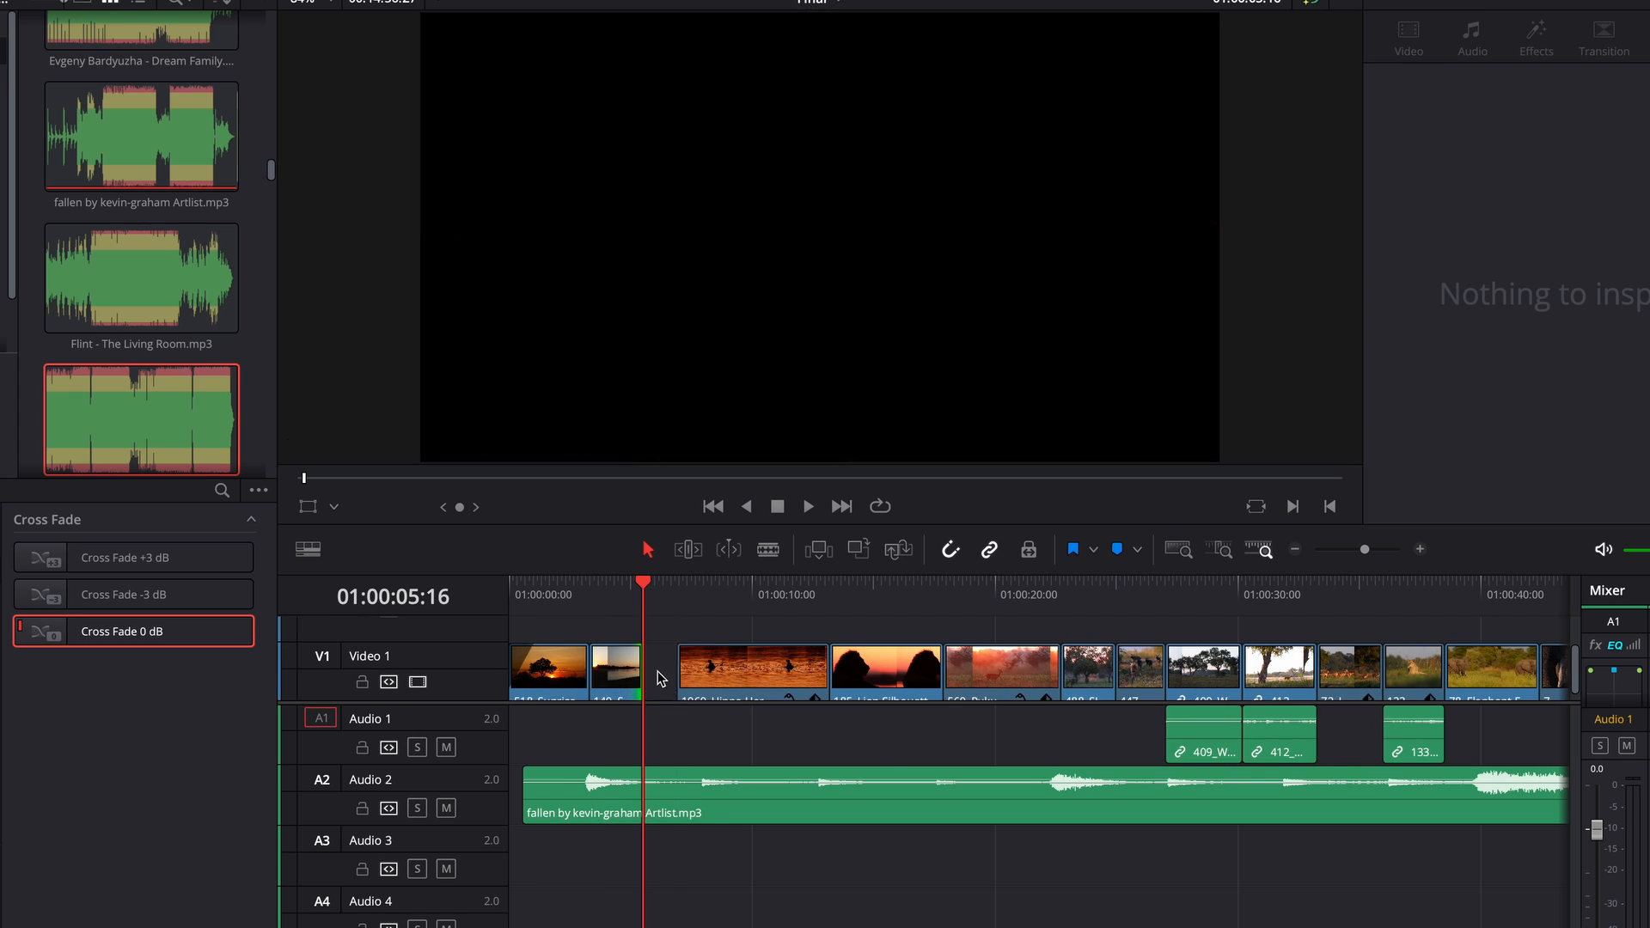
{"action": "right_click", "coordinate": [660, 677]}
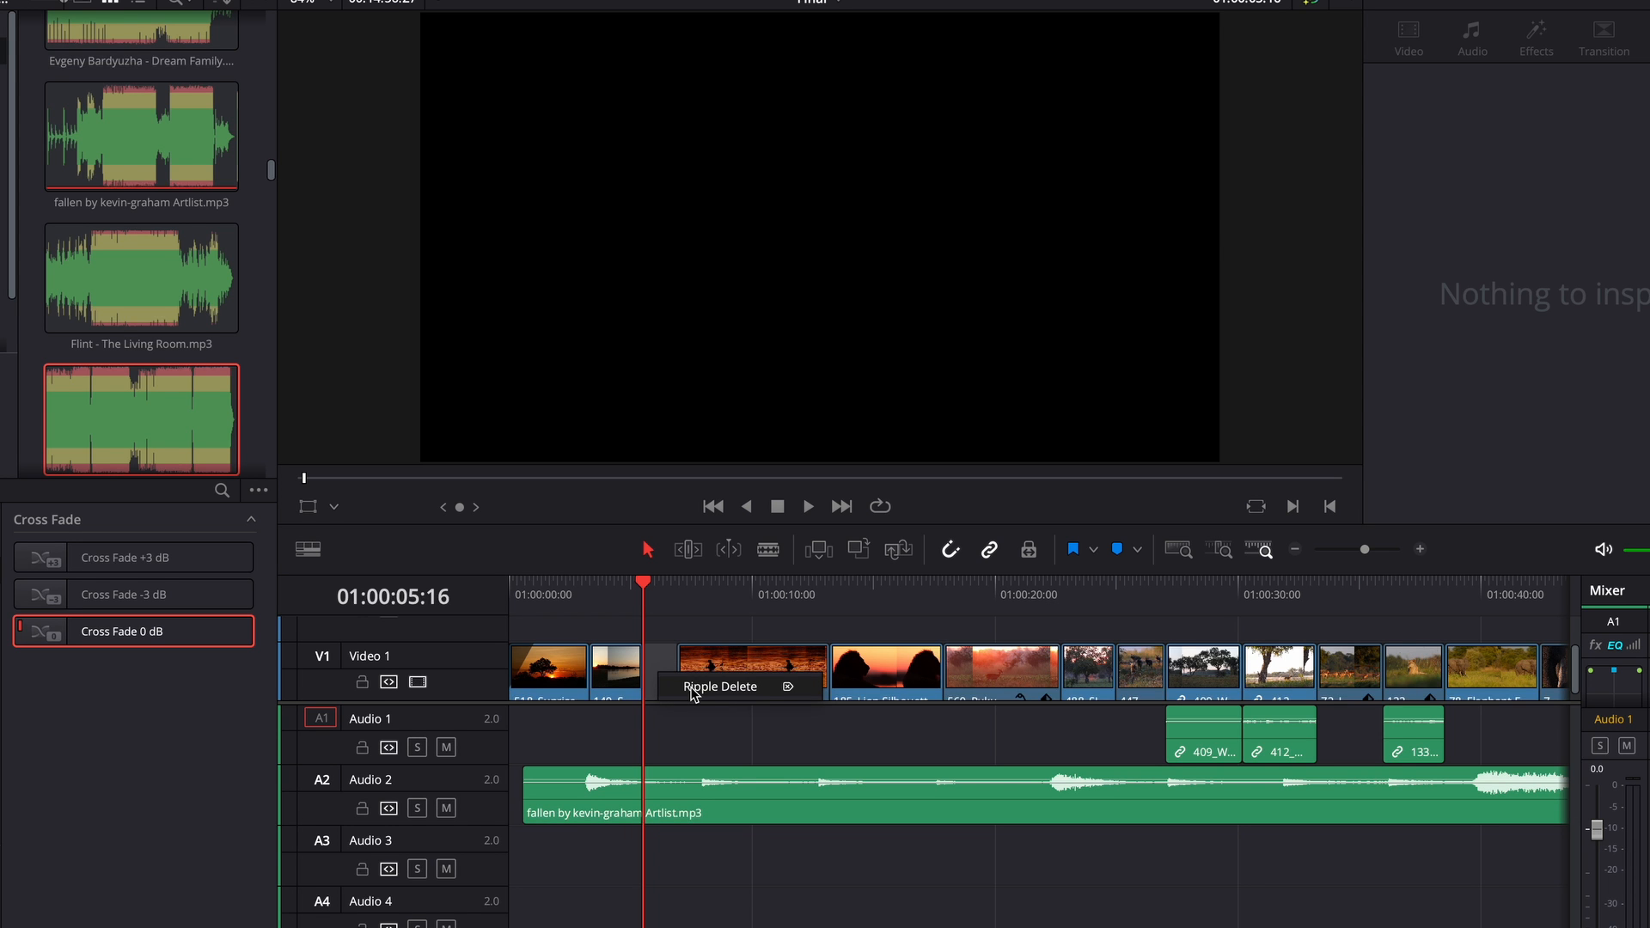
{"action": "left_click", "coordinate": [692, 689]}
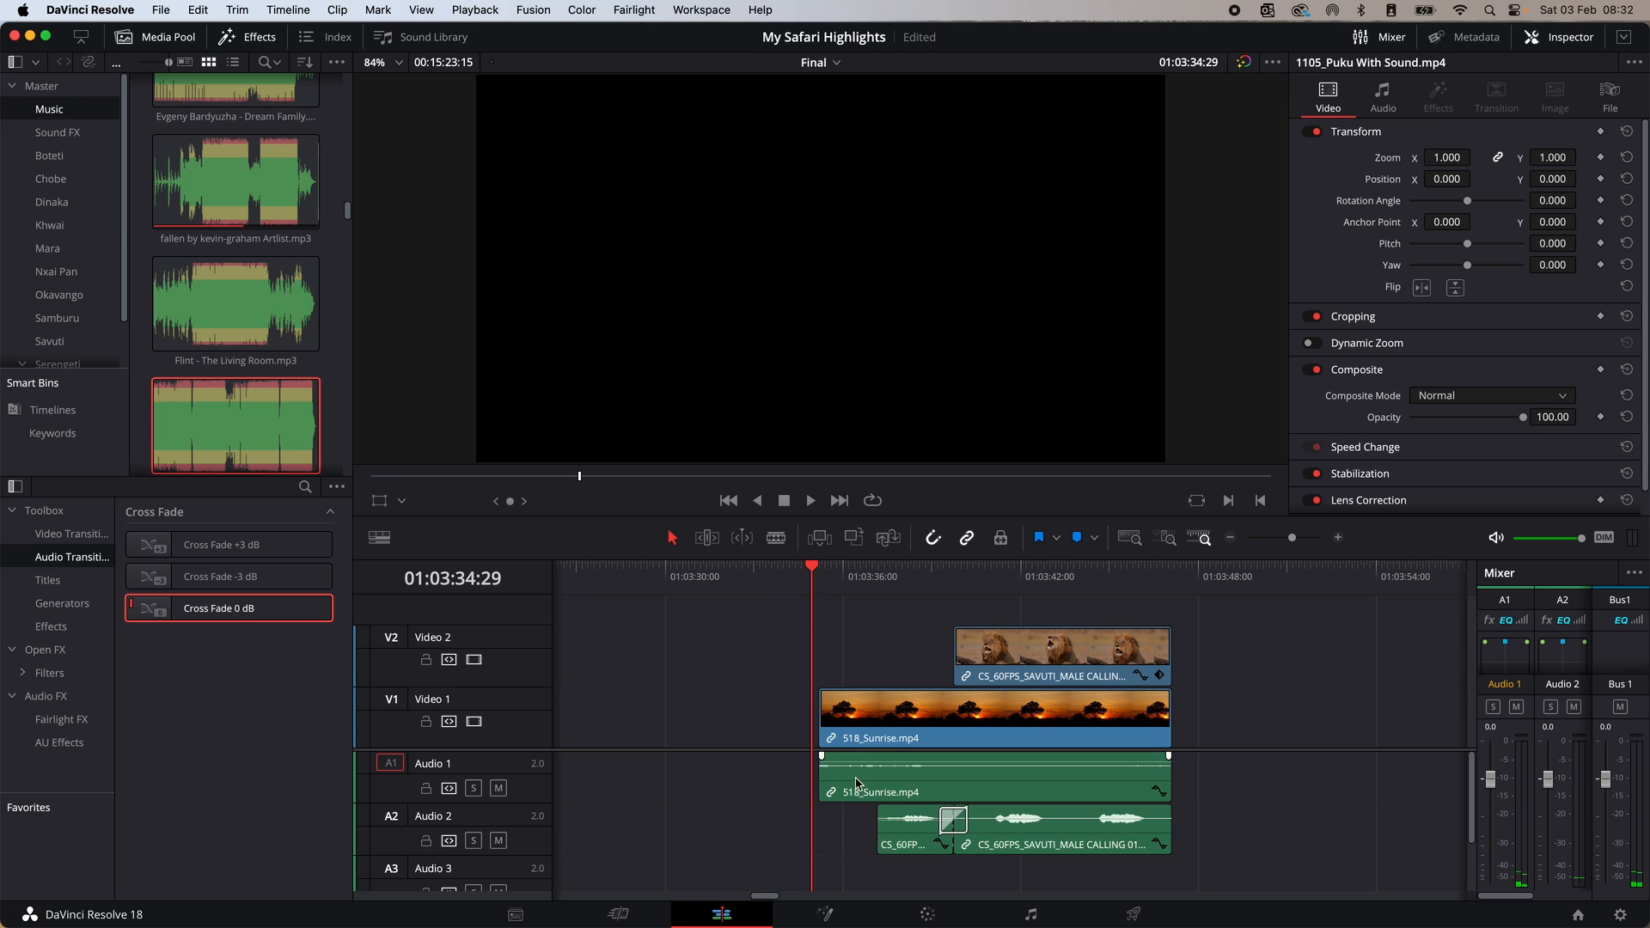
- Fade in the start of the 518_Sunrise.mp4 video and audio, the audio over about 21 frames, and show the clip's audio settings
{"action": "left_click_drag", "start_coordinate": [821, 756], "coordinate": [829, 757]}
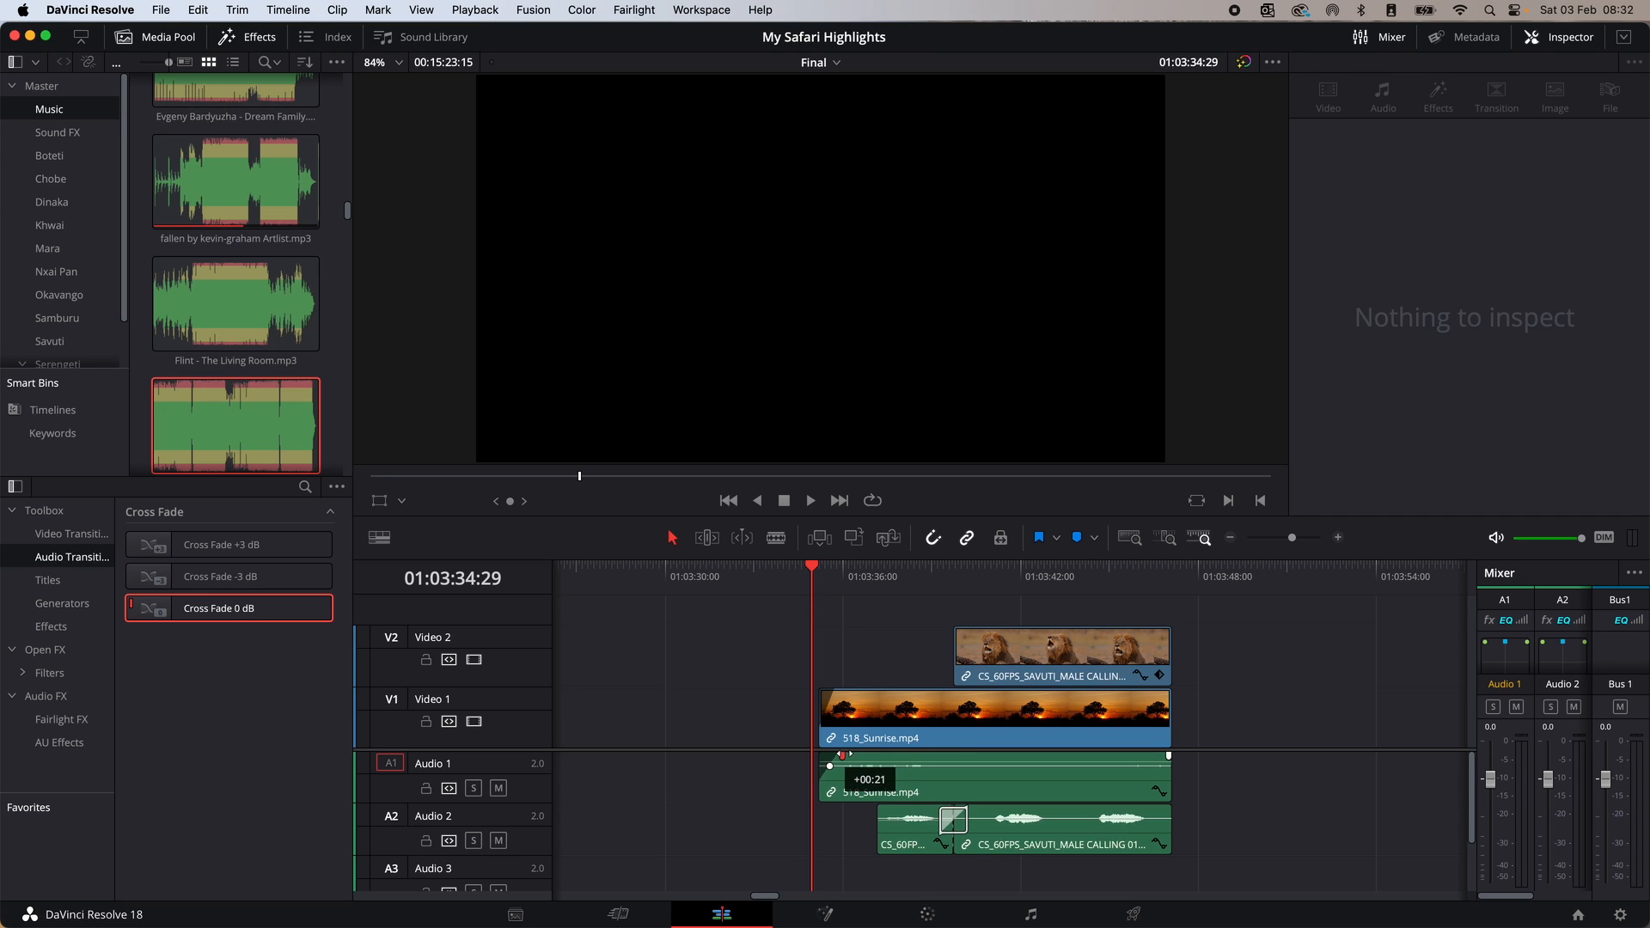
{"action": "left_click", "coordinate": [874, 789]}
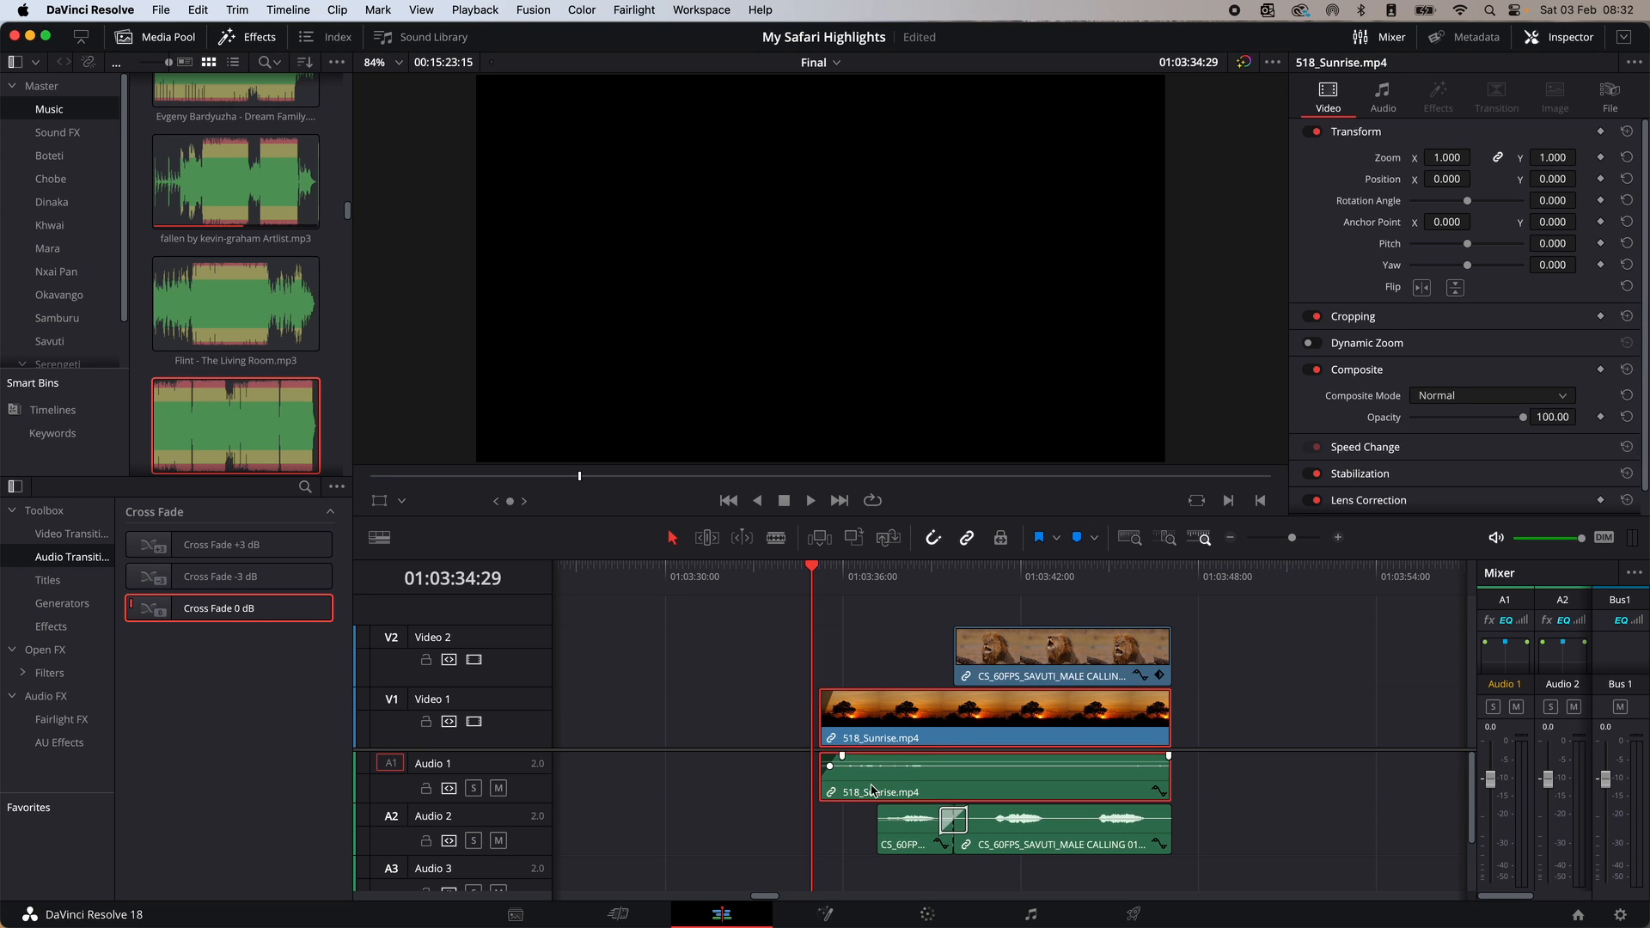
{"action": "left_click", "coordinate": [1384, 96]}
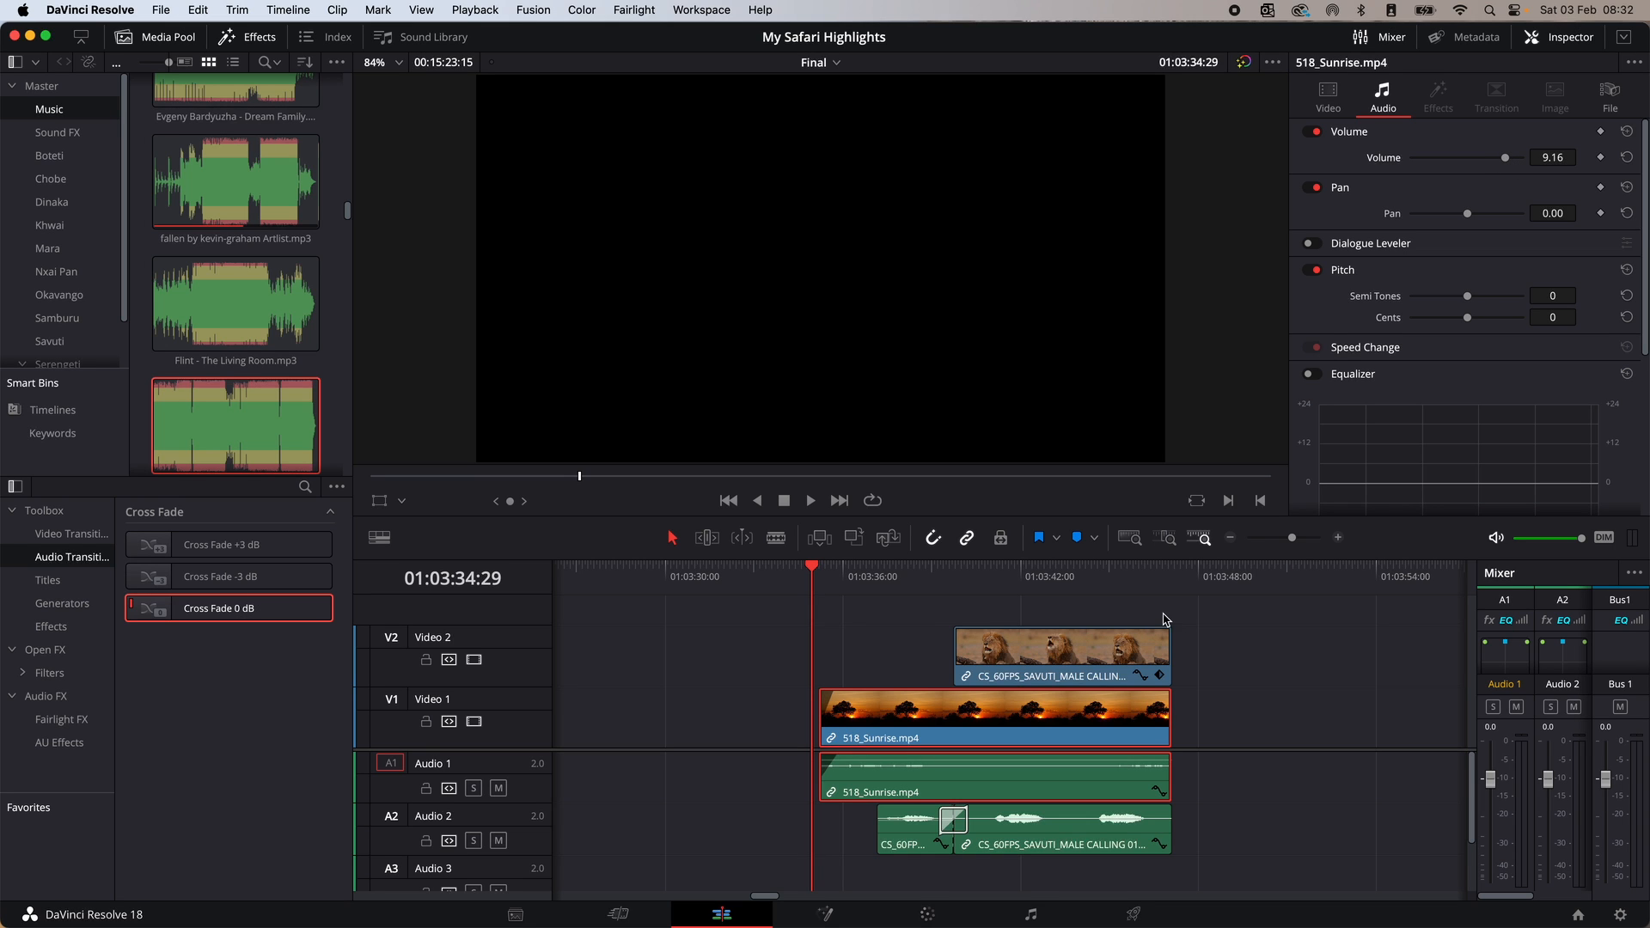
- Play the faded sunrise section from 01:03:34:29 to check how its ambient sound leads into the lion-calling audio on Audio 2
{"action": "key", "text": "space"}
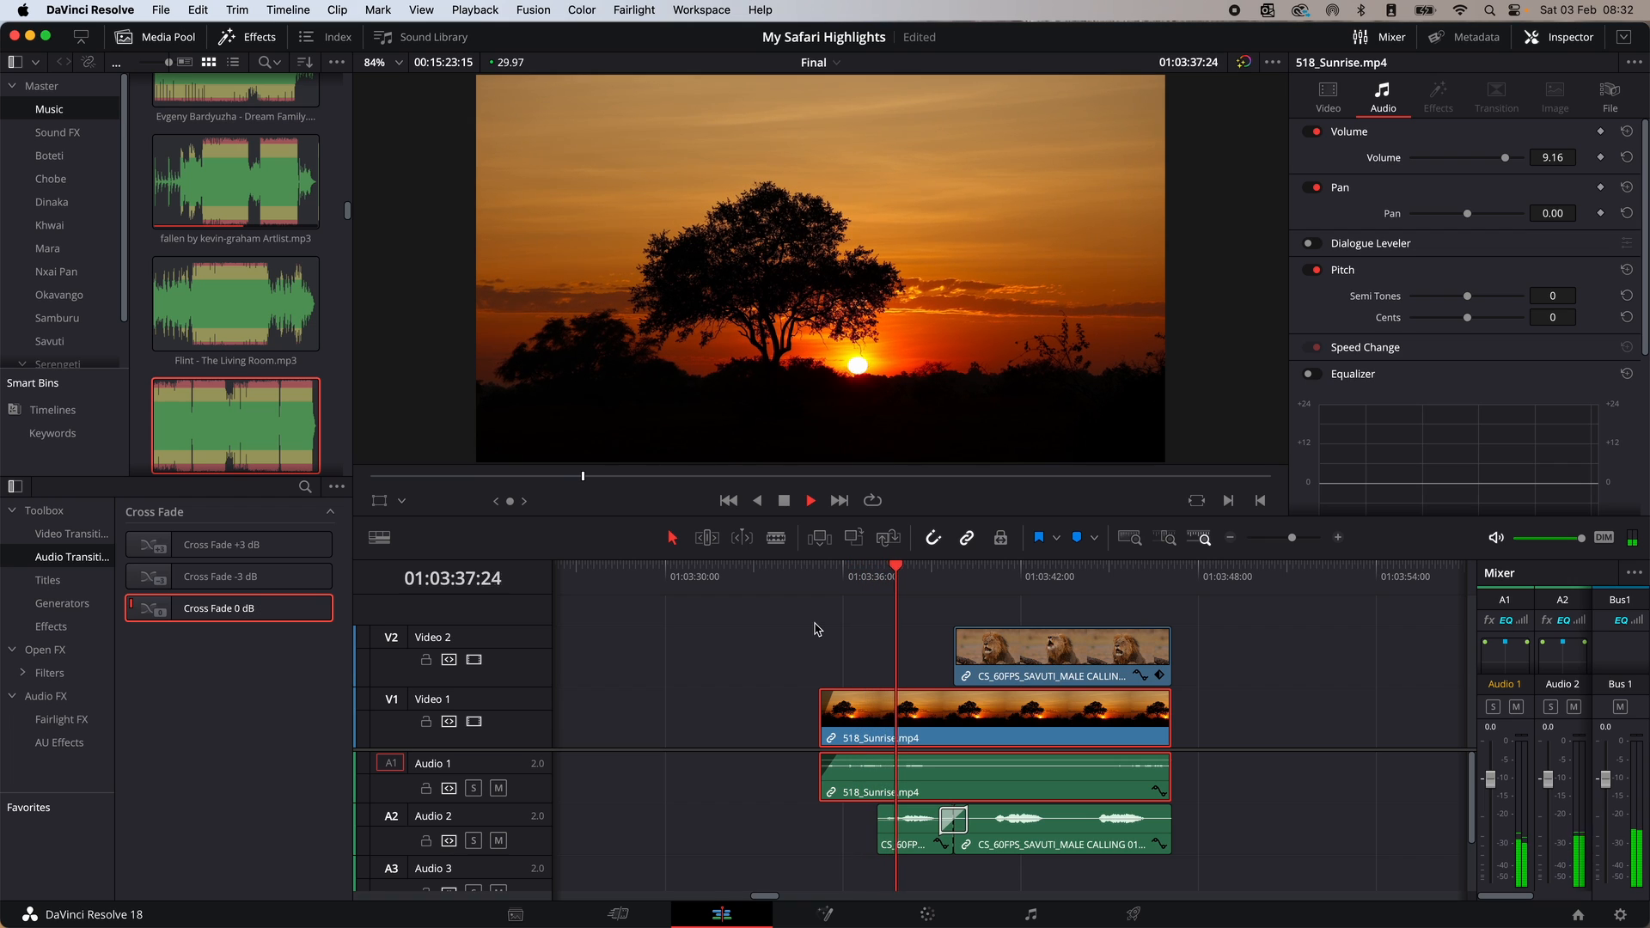
{"action": "key", "text": "space"}
{"action": "left_click", "coordinate": [886, 811]}
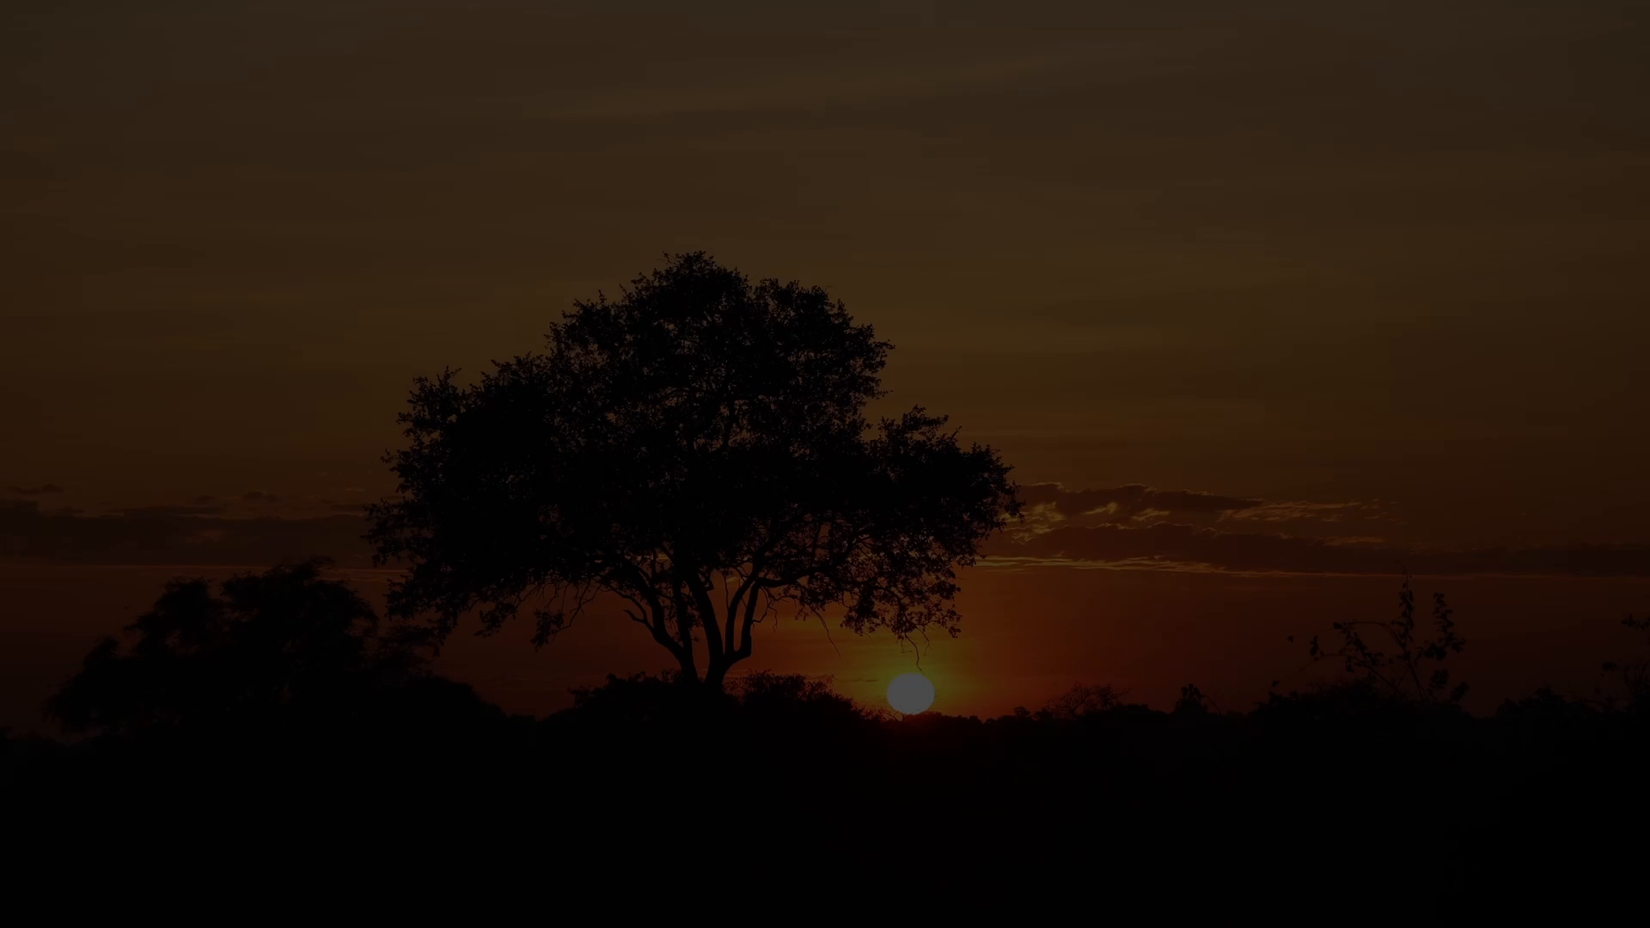